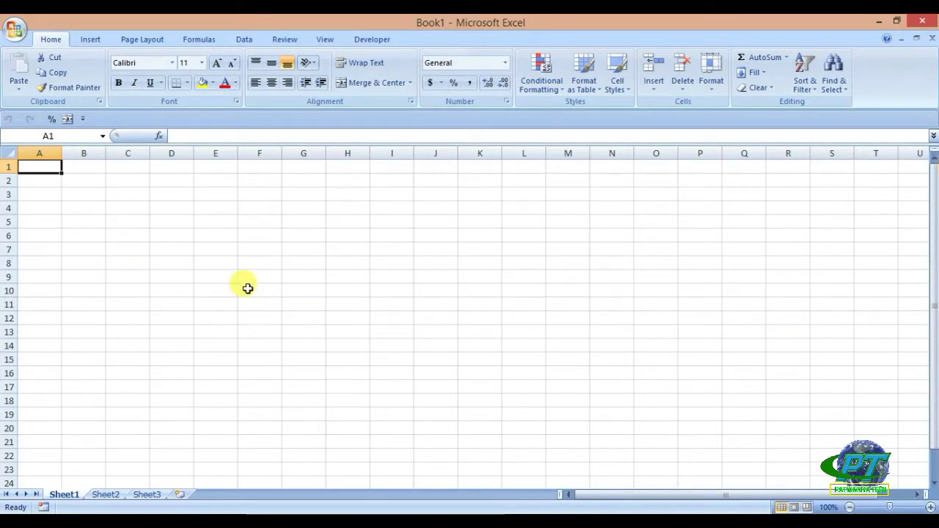
Enter the headings NAME, FATHER'S NAME, AGE and DATE OF BIRTH in cells A1:D1
{"action": "left_click", "coordinate": [258, 374]}
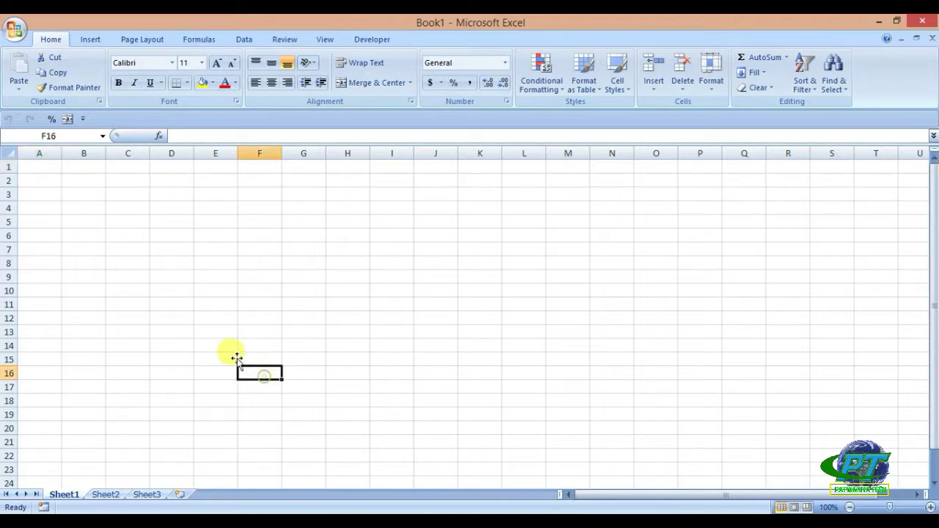
{"action": "left_click", "coordinate": [136, 264]}
{"action": "left_click", "coordinate": [41, 166]}
{"action": "left_click", "coordinate": [78, 167]}
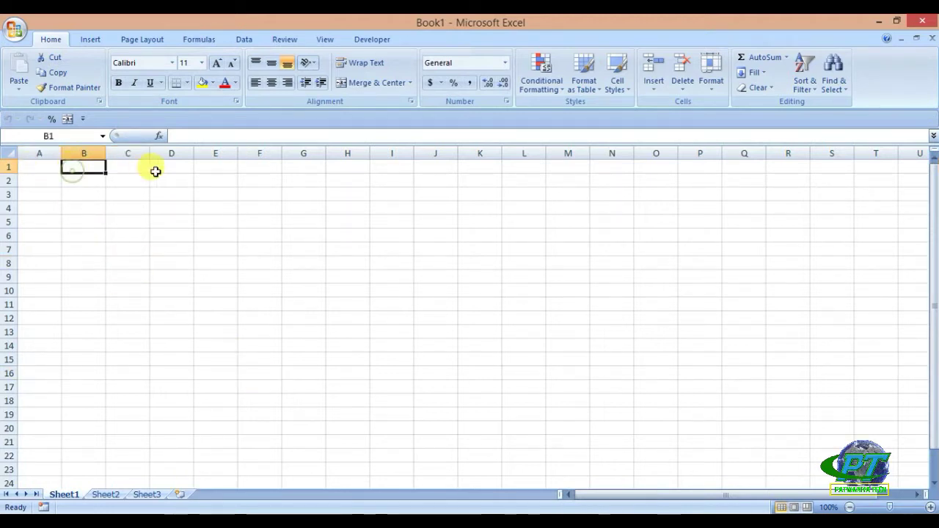
{"action": "left_click", "coordinate": [141, 166]}
{"action": "left_click", "coordinate": [176, 167]}
{"action": "left_click", "coordinate": [213, 167]}
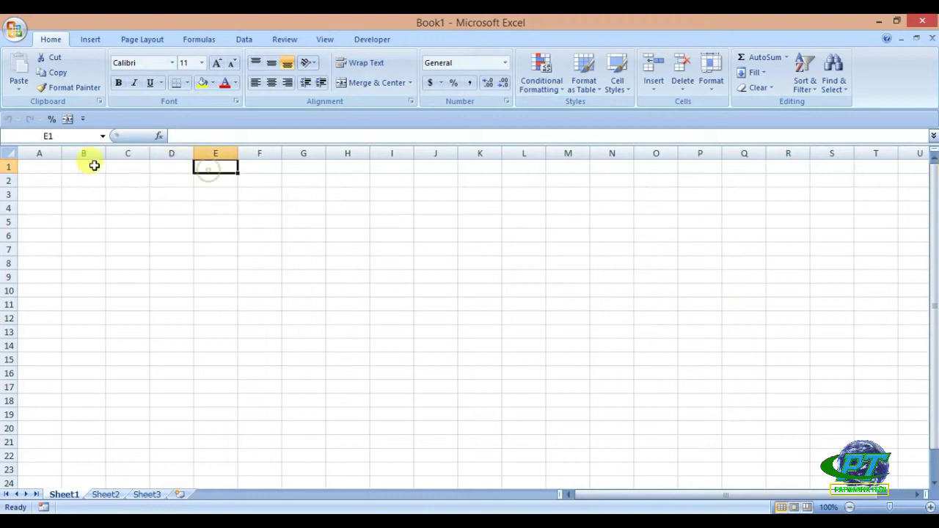
{"action": "left_click", "coordinate": [53, 166]}
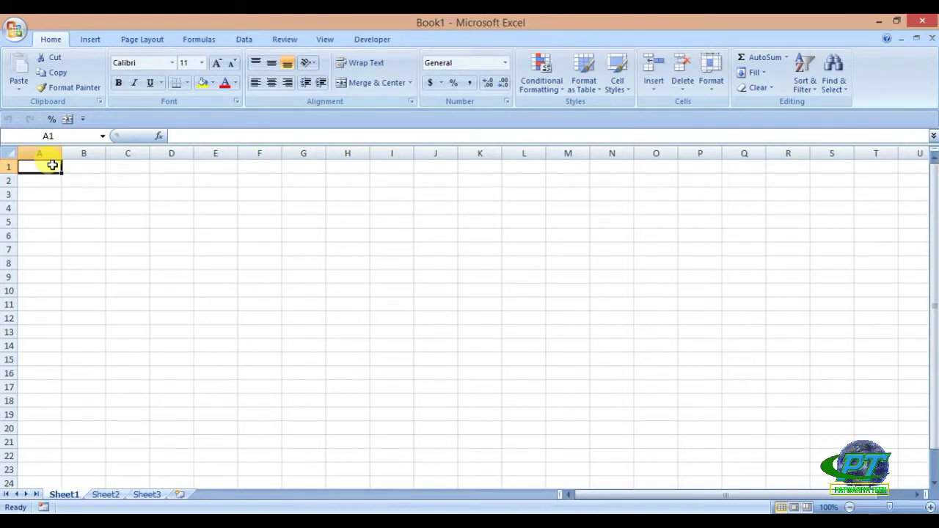
{"action": "type", "text": "NAME"}
{"action": "key", "text": "Tab"}
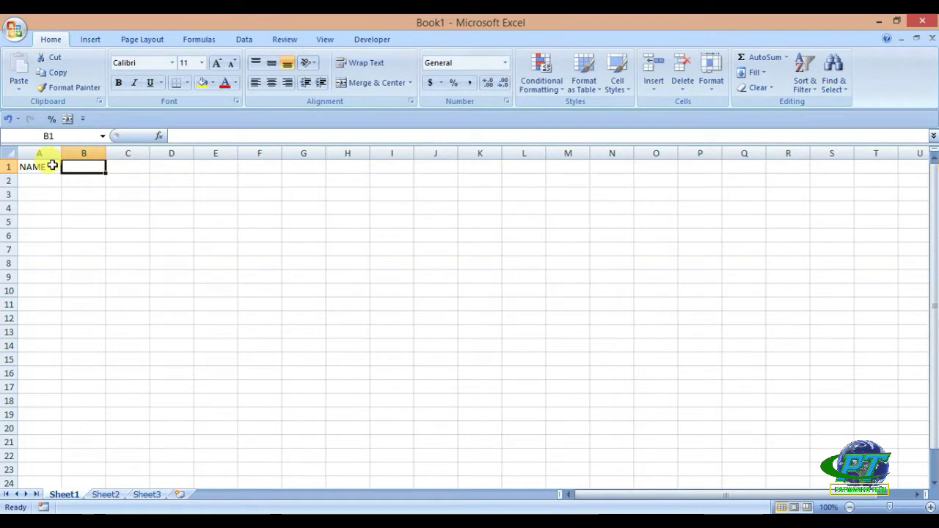
{"action": "type", "text": "FATHER'S NAME"}
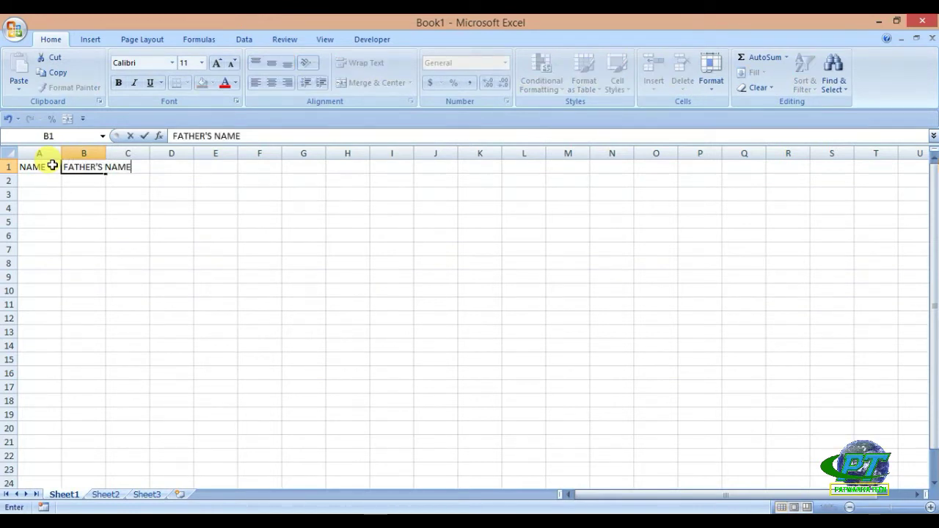
{"action": "key", "text": "Tab"}
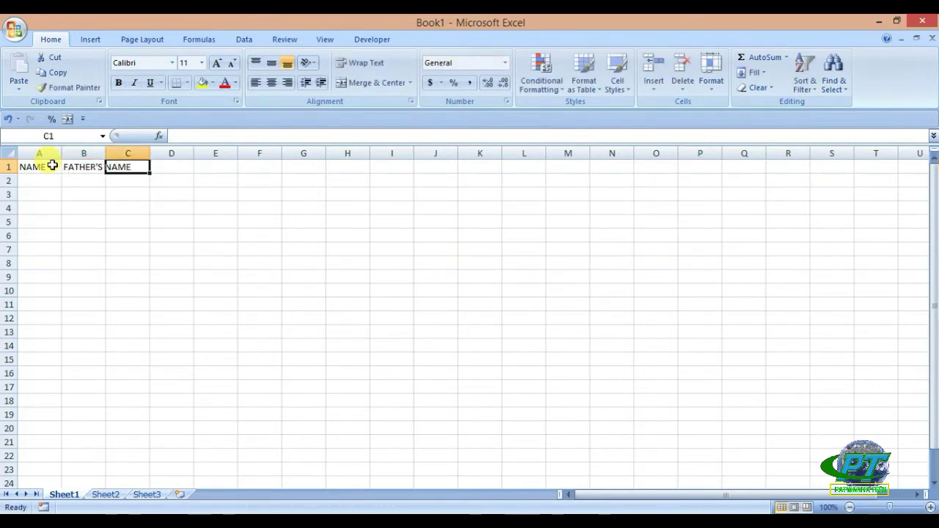
{"action": "type", "text": "AGE"}
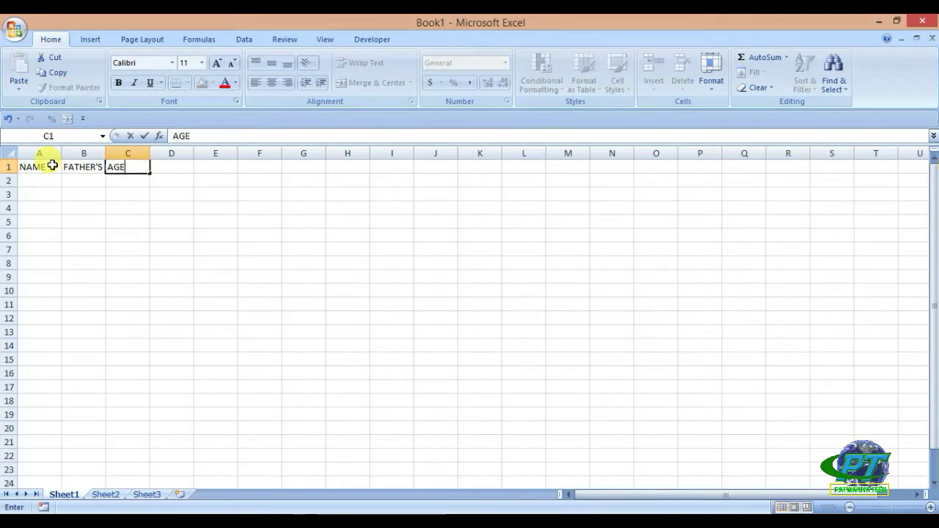
{"action": "key", "text": "Tab"}
{"action": "type", "text": "A"}
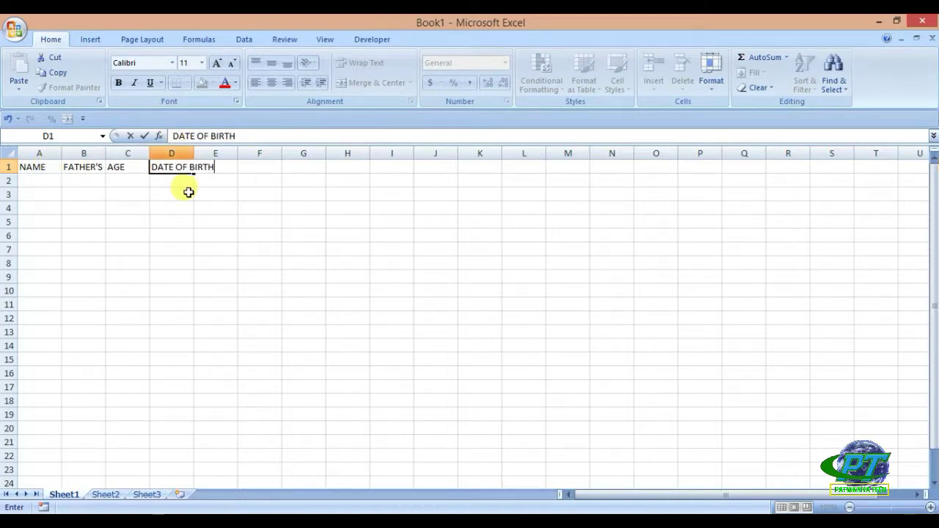
{"action": "left_click", "coordinate": [198, 221]}
Widen columns A–D to fit their headings and return to cell A2
{"action": "double_click", "coordinate": [193, 152]}
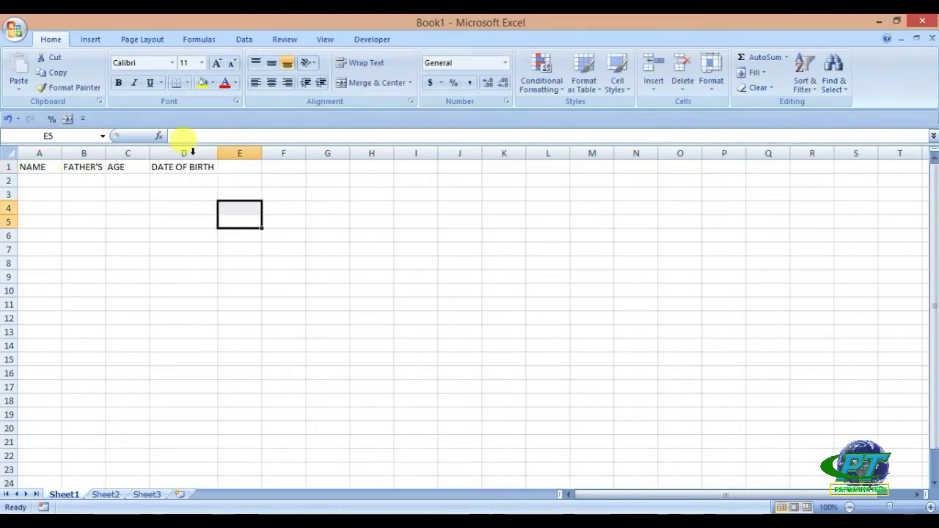
{"action": "double_click", "coordinate": [105, 152]}
{"action": "left_click", "coordinate": [103, 194]}
{"action": "left_click_drag", "start_coordinate": [61, 161], "coordinate": [80, 160]}
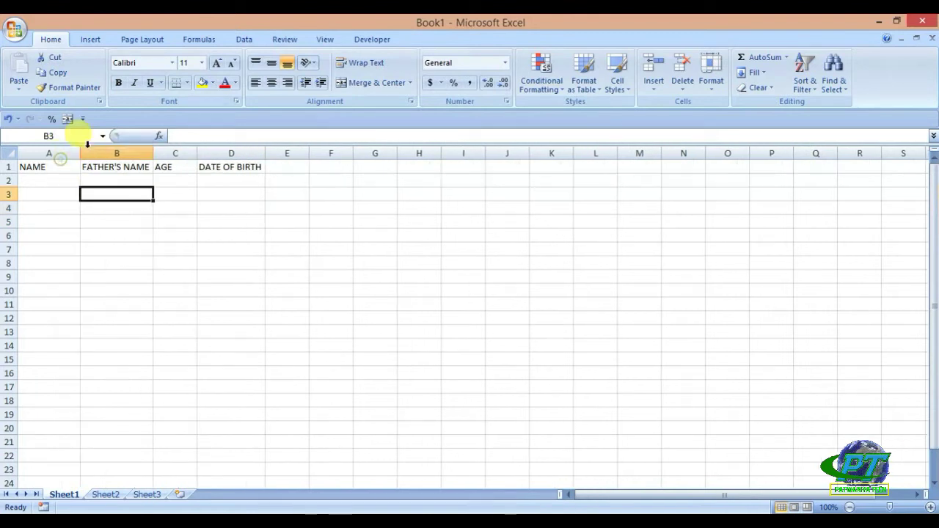
{"action": "left_click_drag", "start_coordinate": [149, 157], "coordinate": [223, 150]}
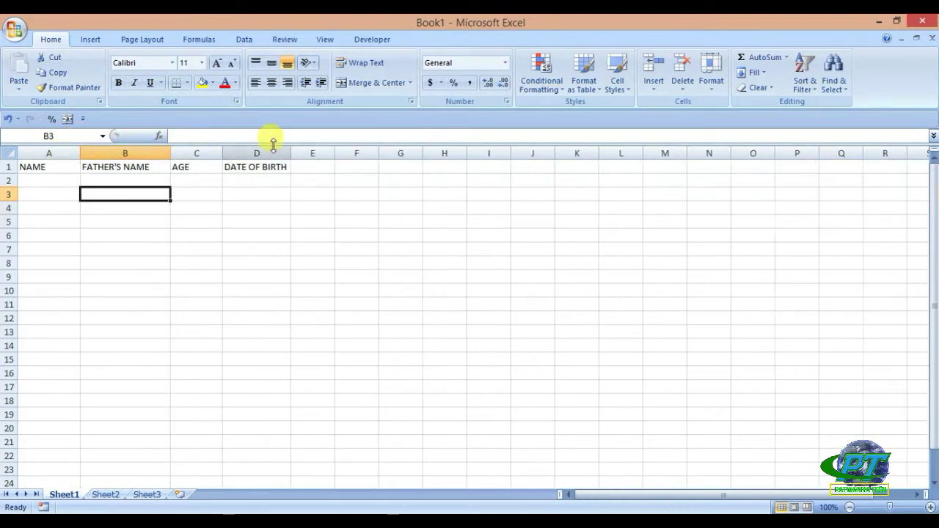
{"action": "left_click_drag", "start_coordinate": [290, 150], "coordinate": [305, 151]}
{"action": "left_click", "coordinate": [258, 219]}
{"action": "left_click", "coordinate": [90, 209]}
{"action": "left_click", "coordinate": [42, 180]}
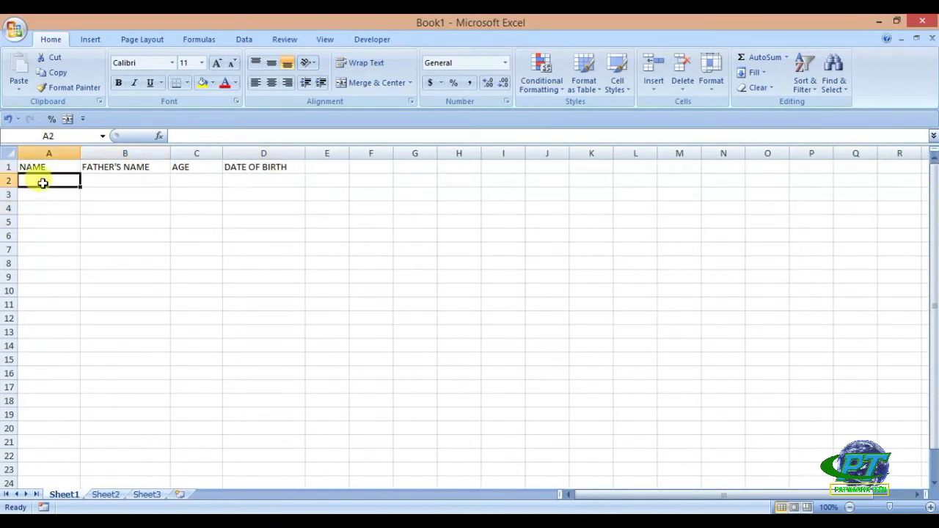
Open the Office menu, then select cells in column A below the headings
{"action": "left_click", "coordinate": [15, 30]}
{"action": "left_click", "coordinate": [497, 217]}
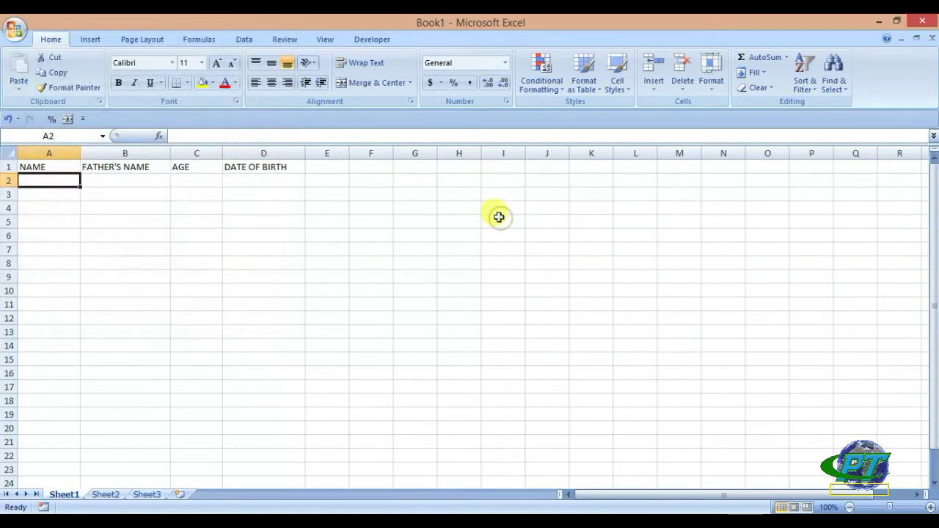
{"action": "left_click", "coordinate": [106, 185]}
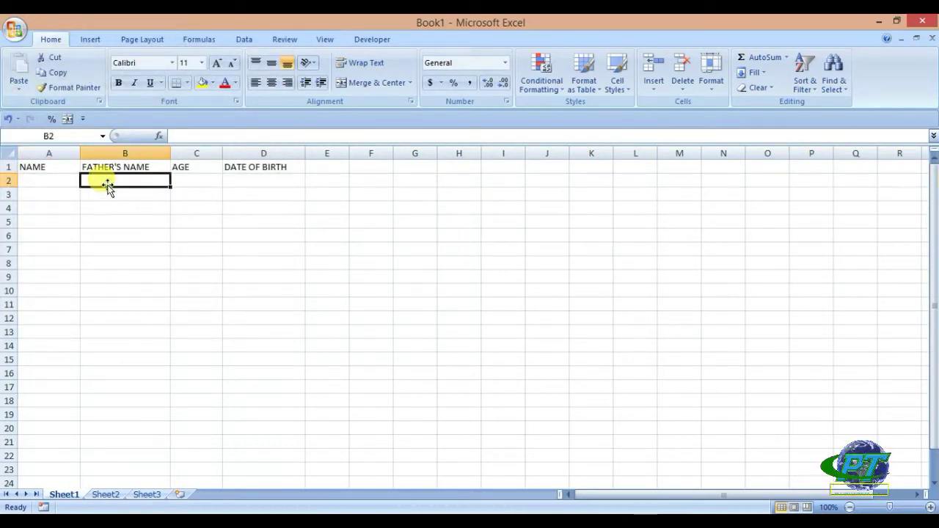
{"action": "left_click", "coordinate": [51, 181]}
{"action": "left_click", "coordinate": [122, 208]}
{"action": "left_click", "coordinate": [156, 237]}
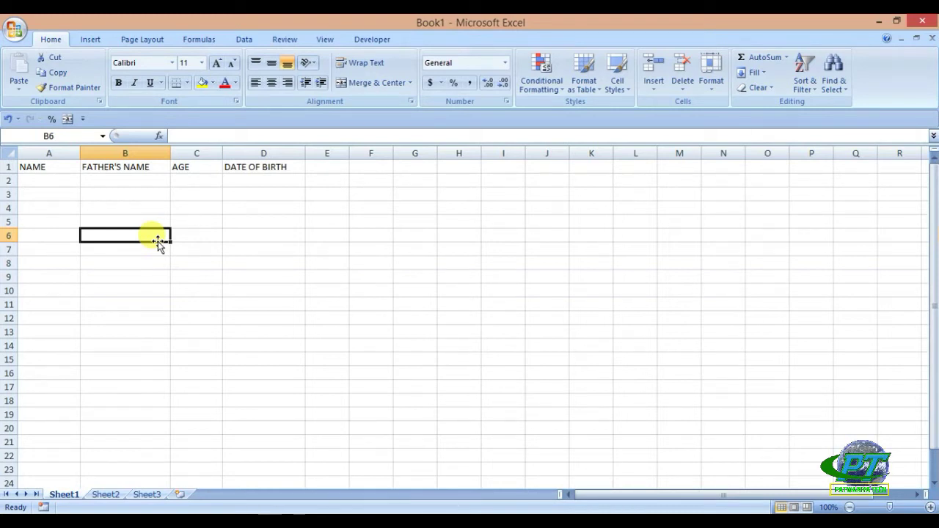
{"action": "left_click", "coordinate": [48, 194]}
{"action": "left_click", "coordinate": [46, 220]}
{"action": "left_click", "coordinate": [44, 245]}
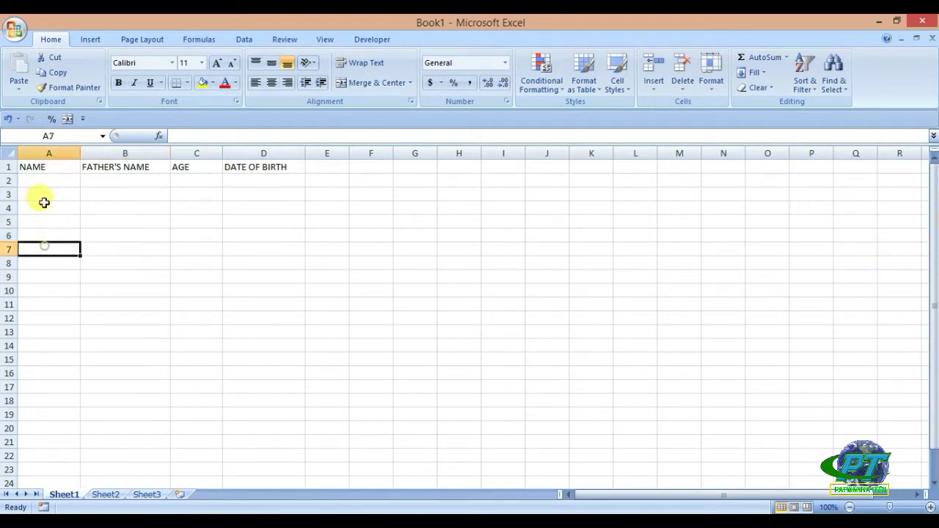
Save the workbook to Documents as 'TEST FILE', an Excel Macro-Enabled Workbook
{"action": "left_click", "coordinate": [16, 28]}
{"action": "mouse_move", "coordinate": [48, 151]}
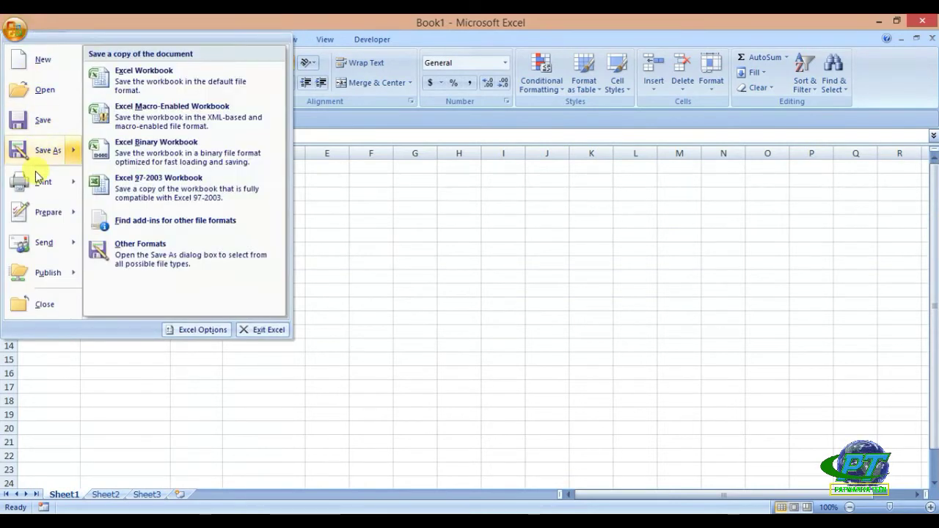
{"action": "left_click", "coordinate": [43, 120]}
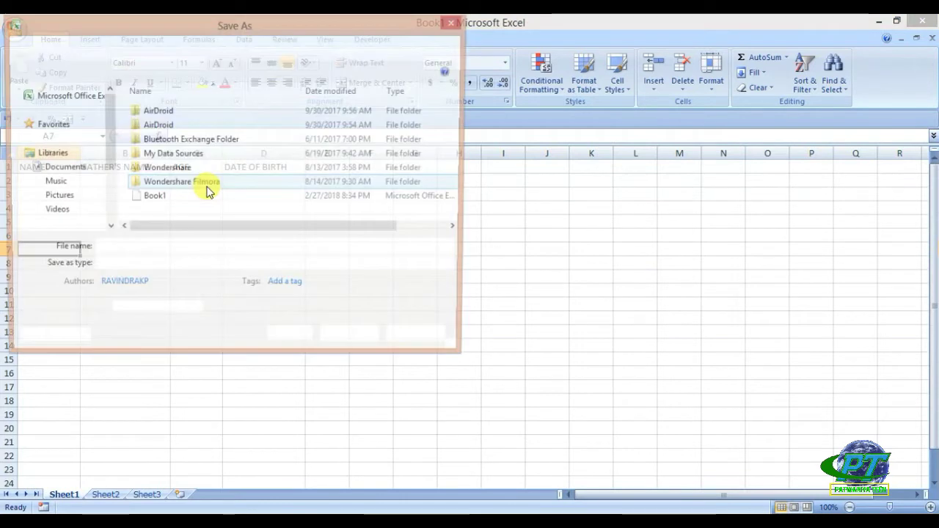
{"action": "left_click", "coordinate": [155, 267]}
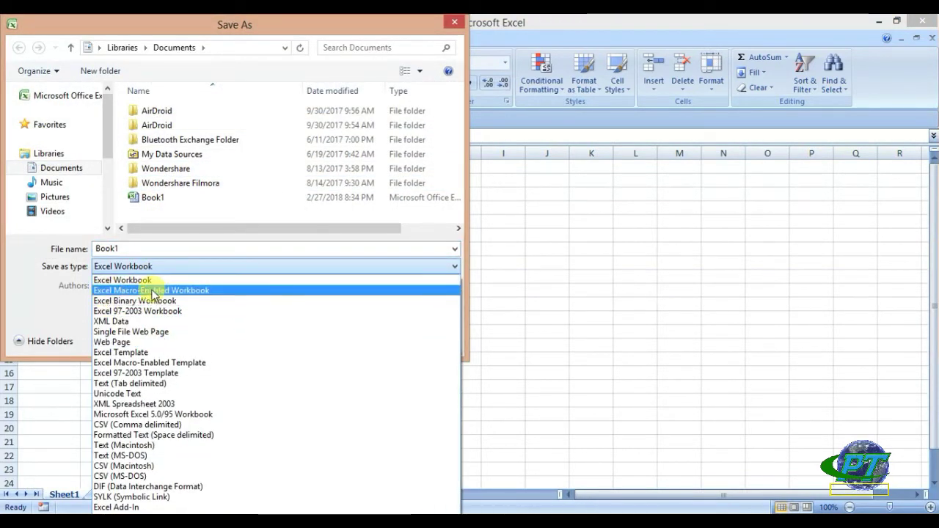
{"action": "left_click", "coordinate": [200, 289]}
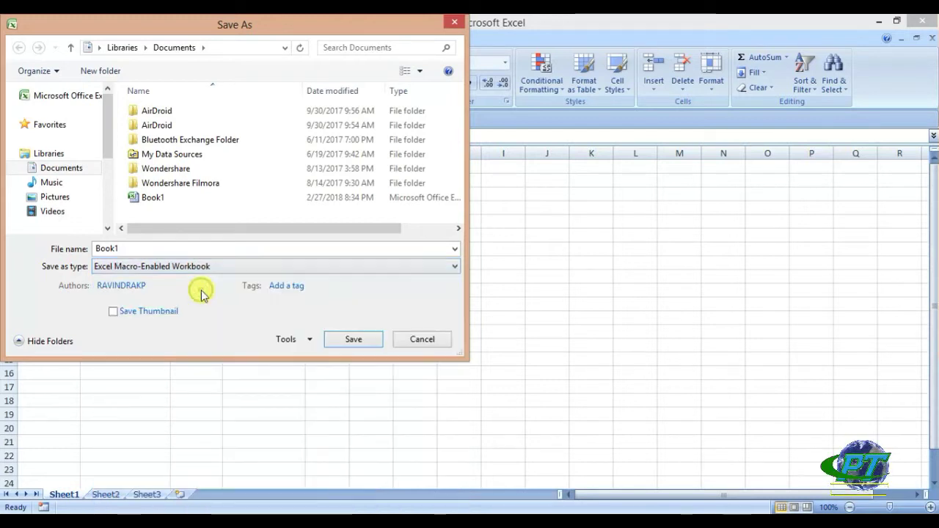
{"action": "double_click", "coordinate": [137, 250]}
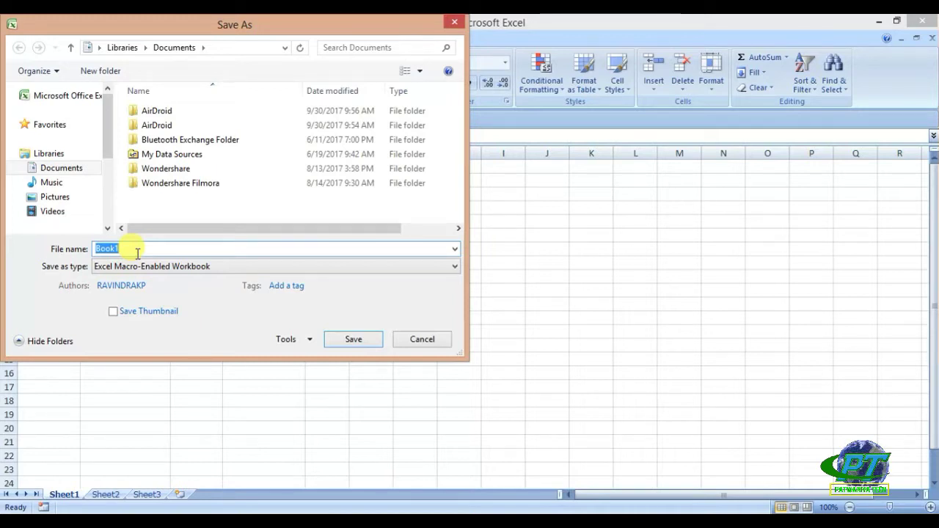
{"action": "type", "text": "TEST FILE"}
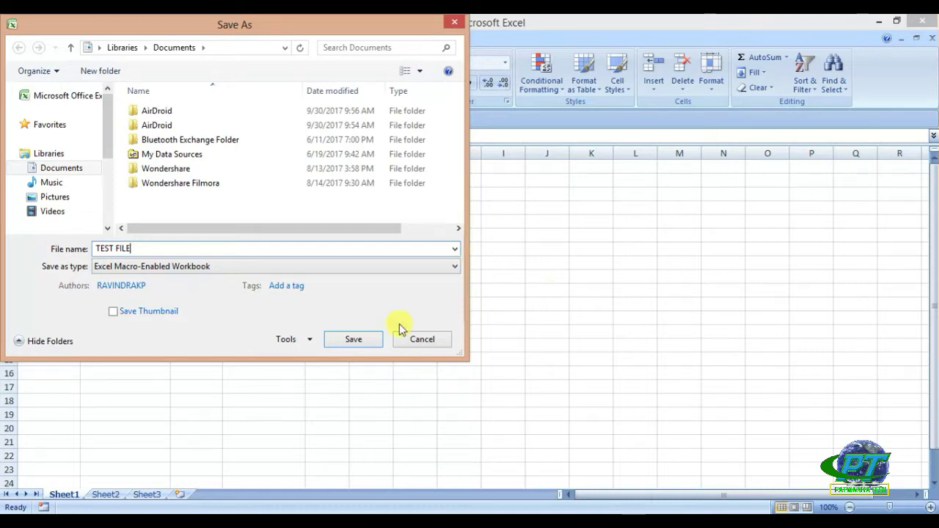
{"action": "left_click", "coordinate": [358, 341]}
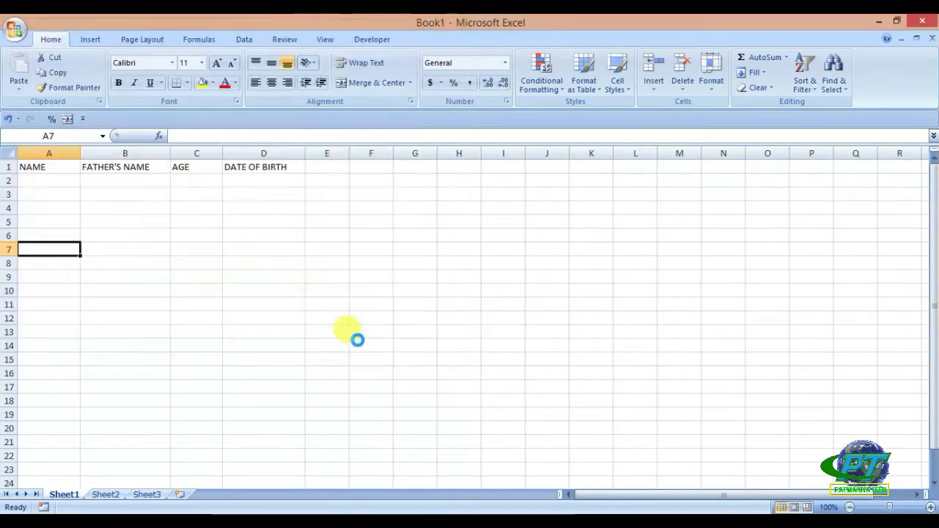
{"action": "left_click", "coordinate": [297, 290]}
{"action": "left_click", "coordinate": [245, 329]}
{"action": "left_click", "coordinate": [152, 330]}
Turn on 'Show Developer tab in the Ribbon' in Excel Options and display the Developer tab
{"action": "left_click", "coordinate": [295, 331]}
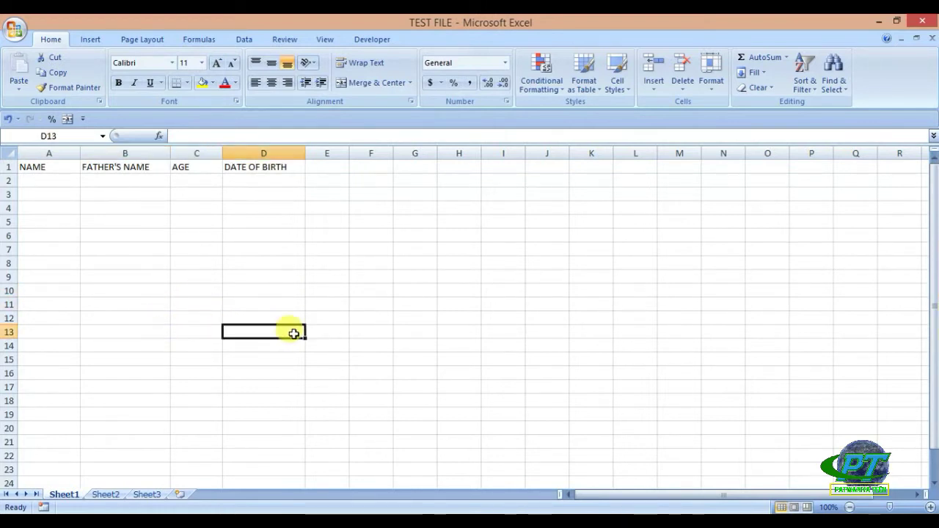
{"action": "left_click", "coordinate": [13, 30]}
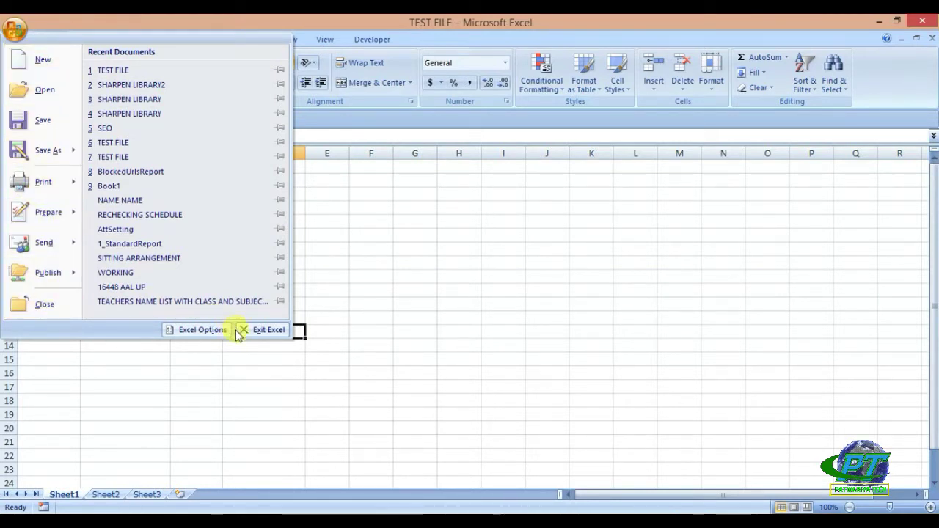
{"action": "left_click", "coordinate": [208, 330]}
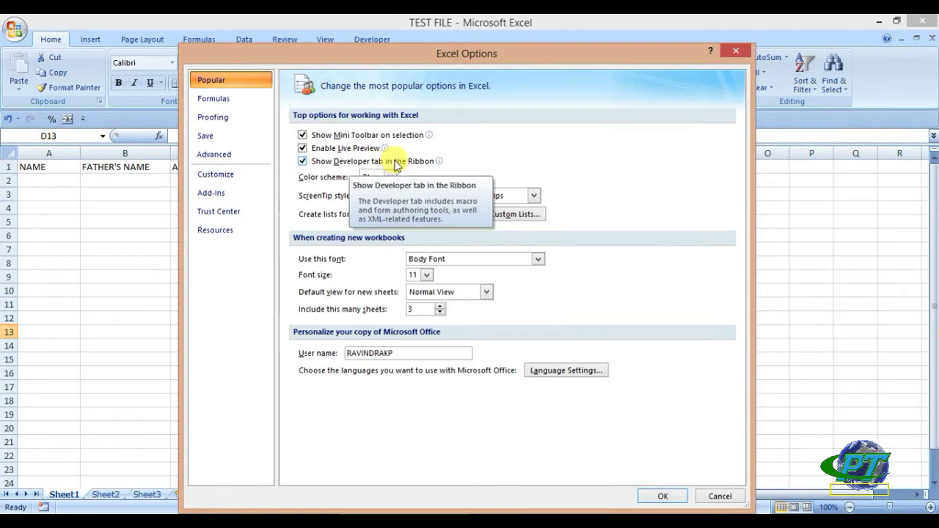
{"action": "left_click", "coordinate": [303, 162]}
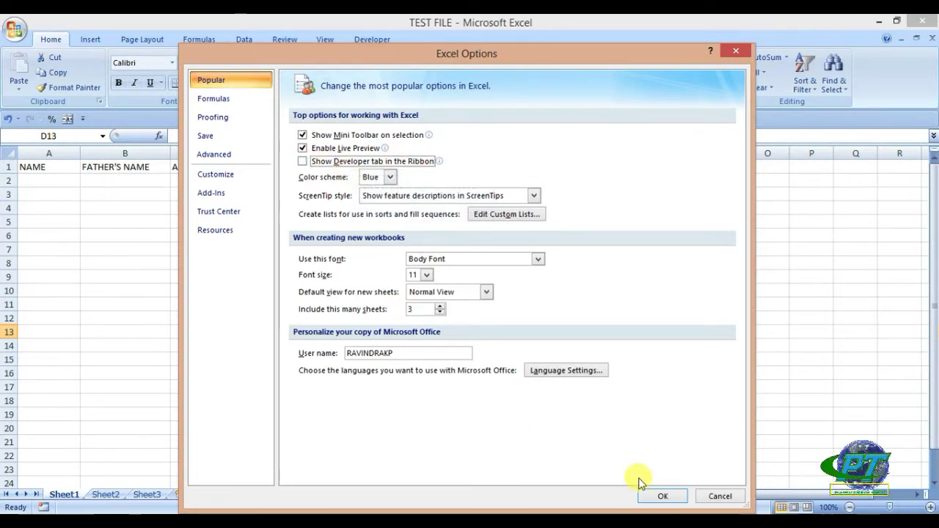
{"action": "left_click", "coordinate": [664, 497]}
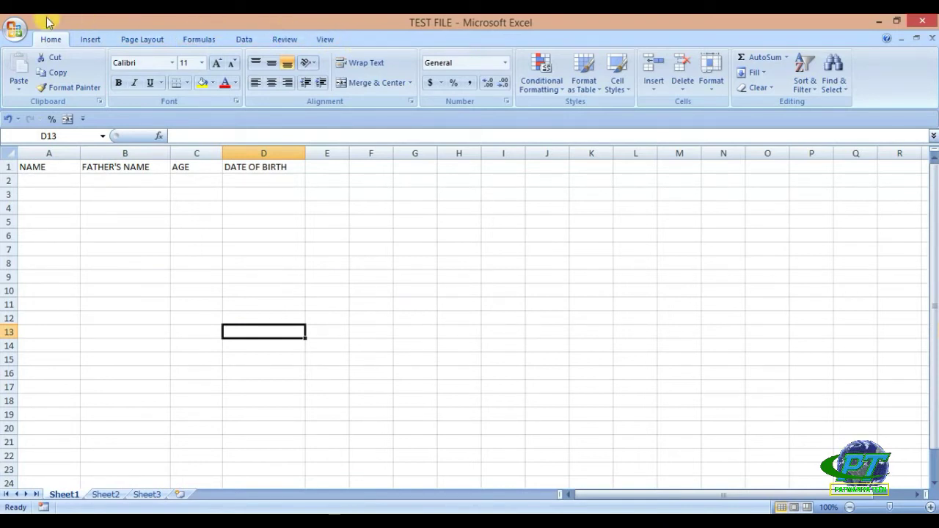
{"action": "left_click", "coordinate": [18, 30]}
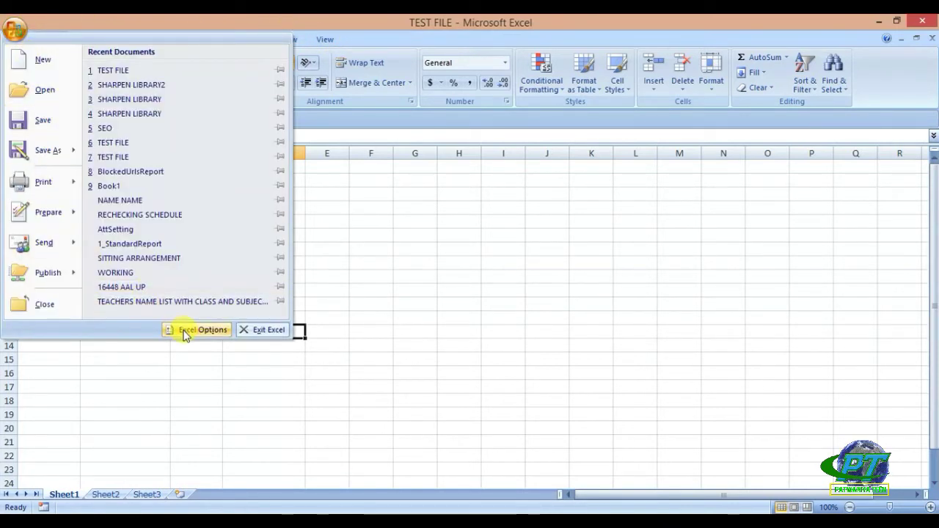
{"action": "left_click", "coordinate": [185, 330]}
{"action": "left_click", "coordinate": [311, 161]}
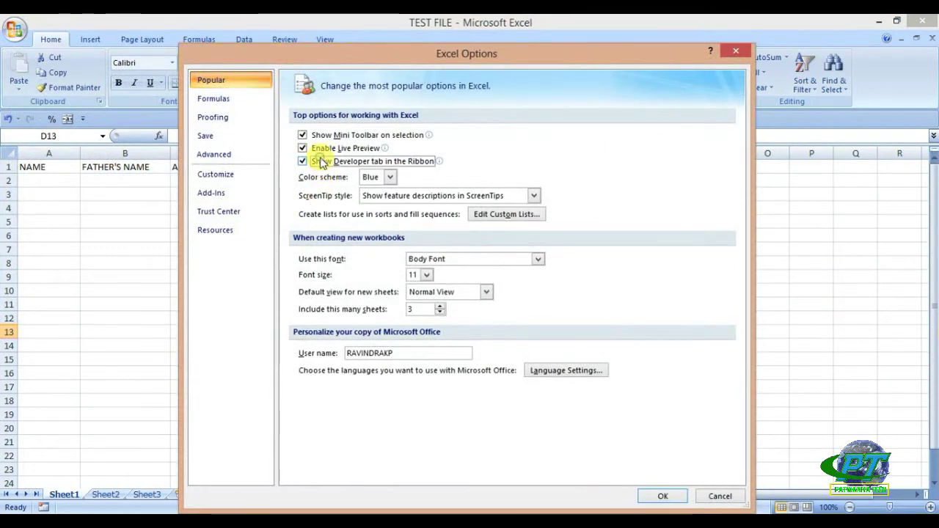
{"action": "left_click", "coordinate": [664, 496]}
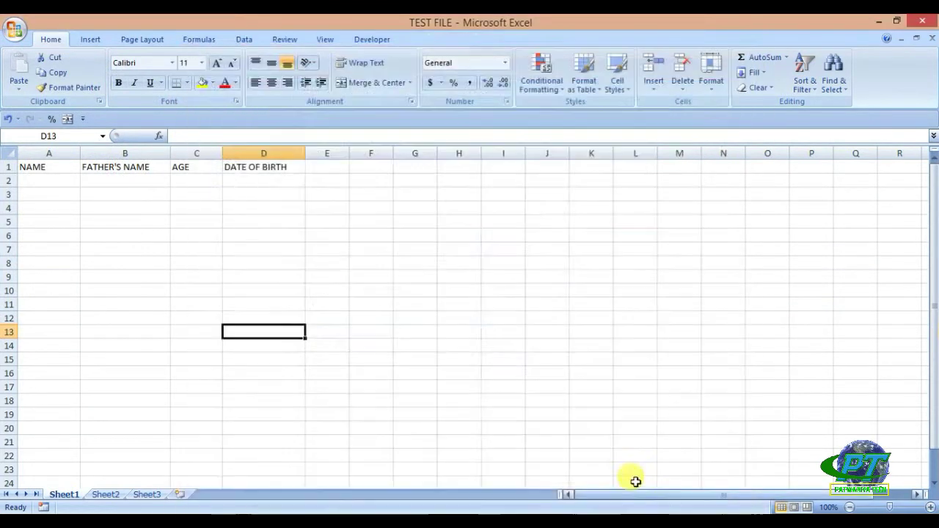
{"action": "left_click", "coordinate": [362, 41]}
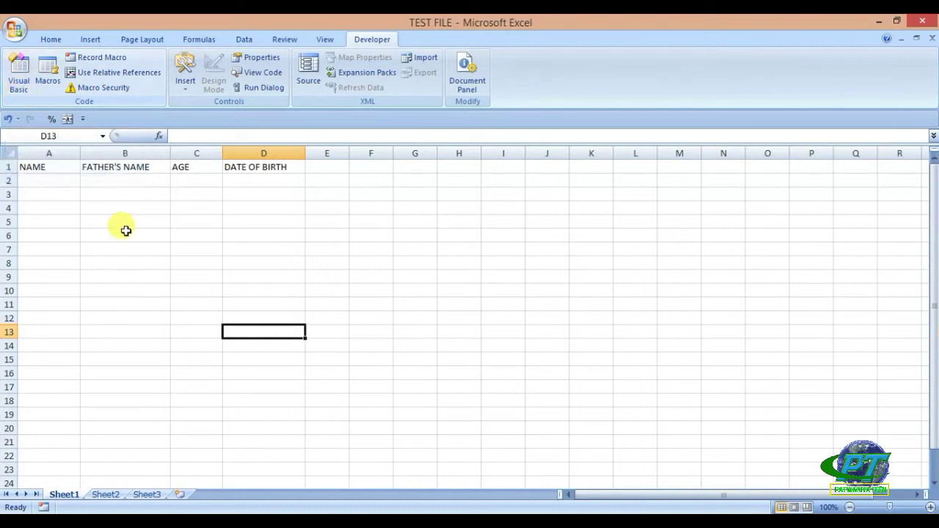
In the Visual Basic editor, insert UserForm1 into TEST FILE and enlarge it to height 354.75
{"action": "left_click", "coordinate": [173, 235]}
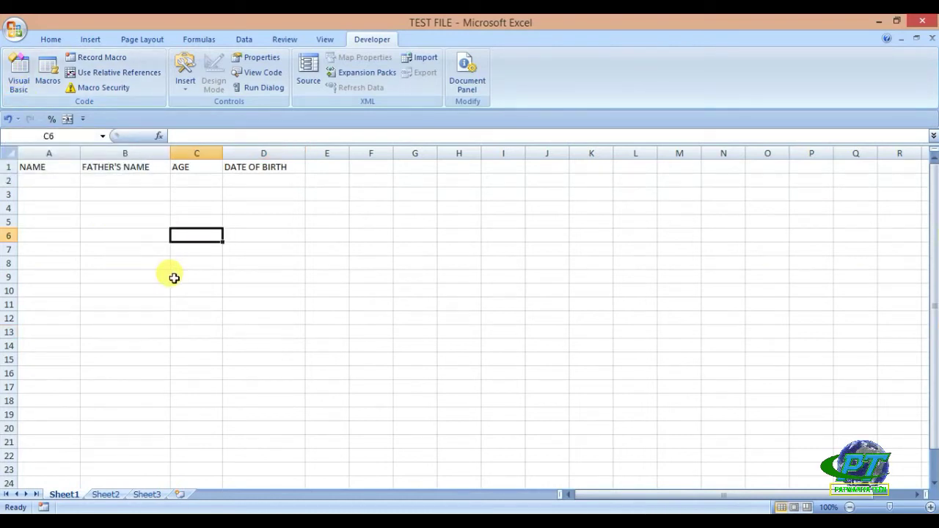
{"action": "left_click", "coordinate": [18, 77]}
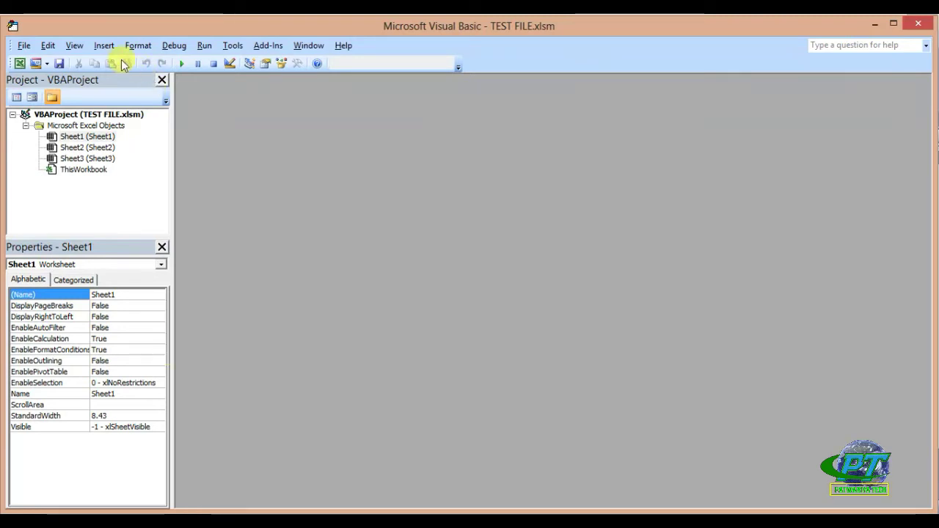
{"action": "left_click", "coordinate": [104, 45]}
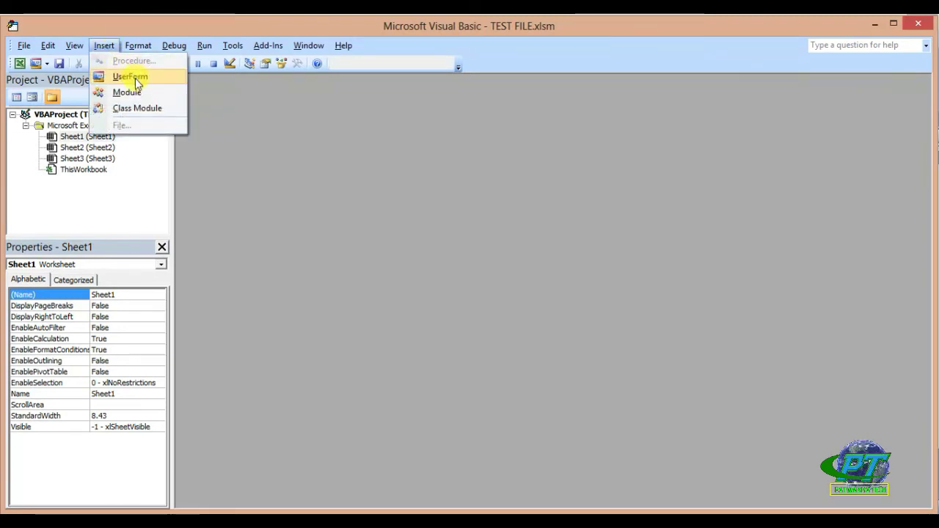
{"action": "left_click", "coordinate": [136, 80]}
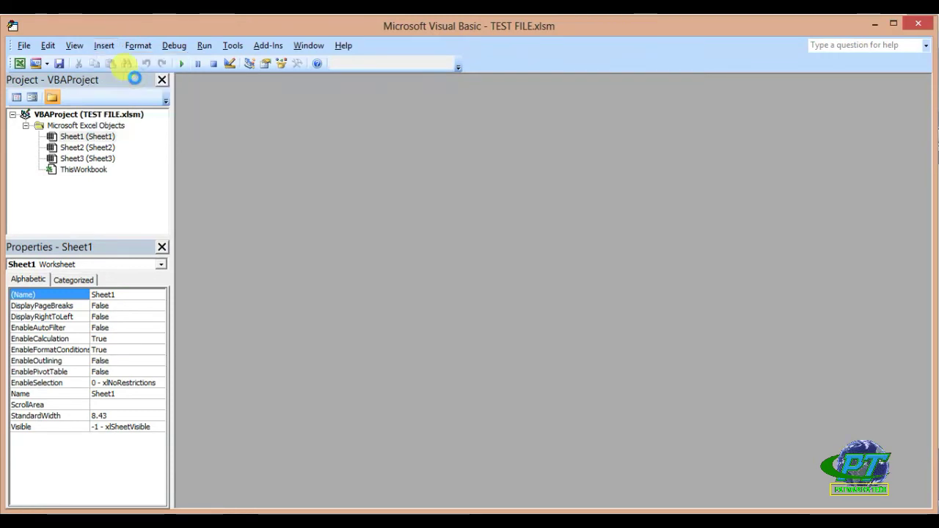
{"action": "left_click_drag", "start_coordinate": [484, 380], "coordinate": [494, 490]}
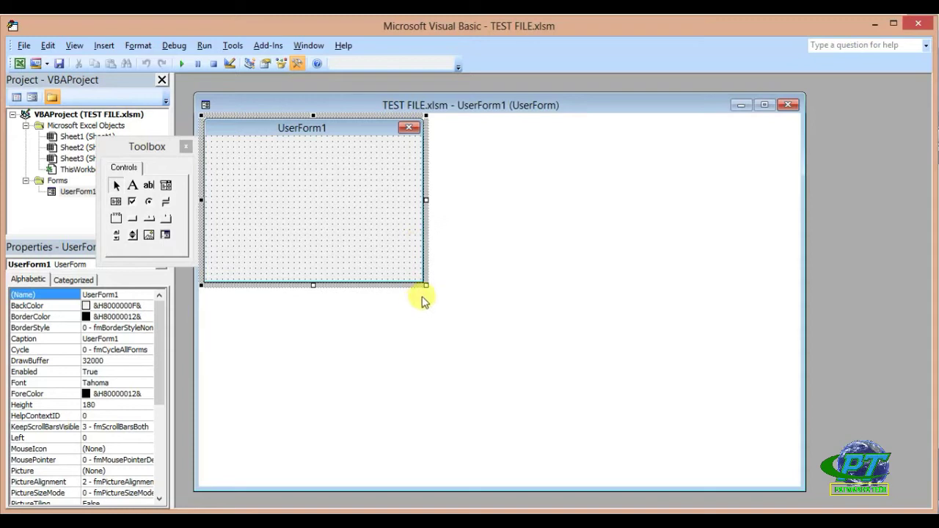
{"action": "mouse_move", "coordinate": [425, 286]}
{"action": "left_mouse_down"}
{"action": "mouse_move", "coordinate": [515, 418]}
{"action": "mouse_move", "coordinate": [545, 444]}
{"action": "left_mouse_up"}
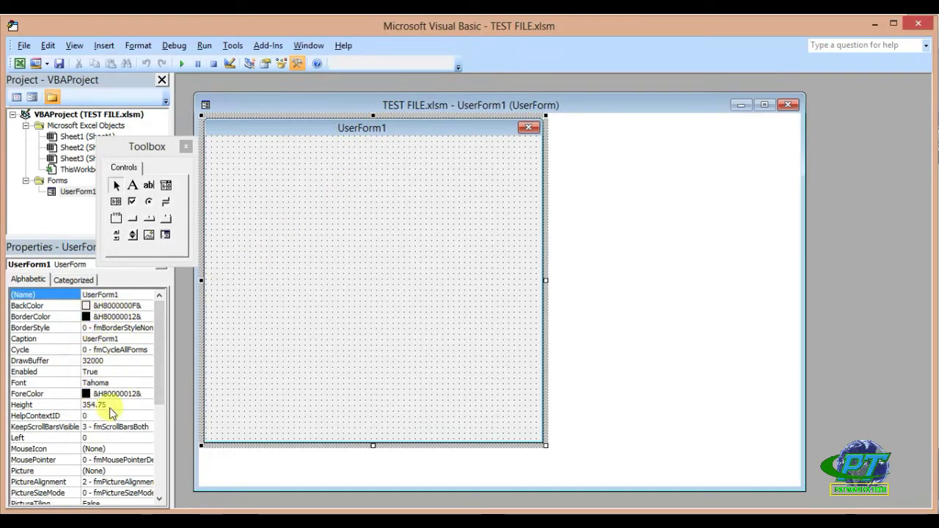
Change the form's Caption property from UserForm1 to 'USER DETAILS'
{"action": "left_click", "coordinate": [36, 340]}
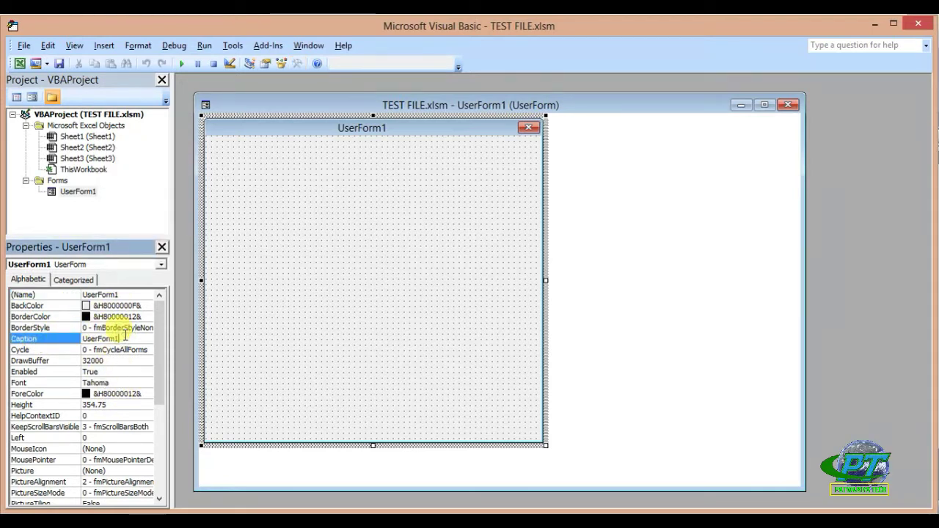
{"action": "key", "text": "BackSpace"}
{"action": "key", "text": "BackSpace"}
{"action": "key", "text": "BackSpace"}
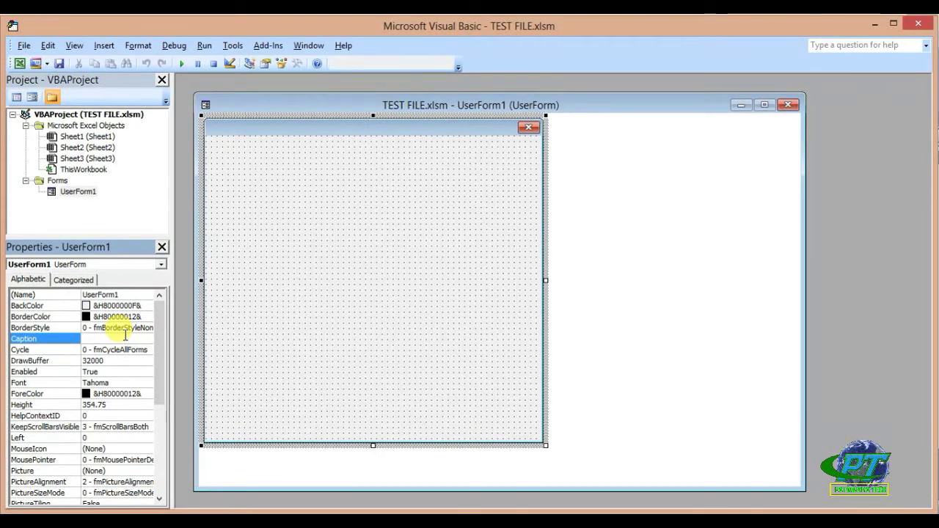
{"action": "type", "text": "uS"}
{"action": "key", "text": "BackSpace"}
{"action": "key", "text": "BackSpace"}
{"action": "type", "text": "USER DETAILS"}
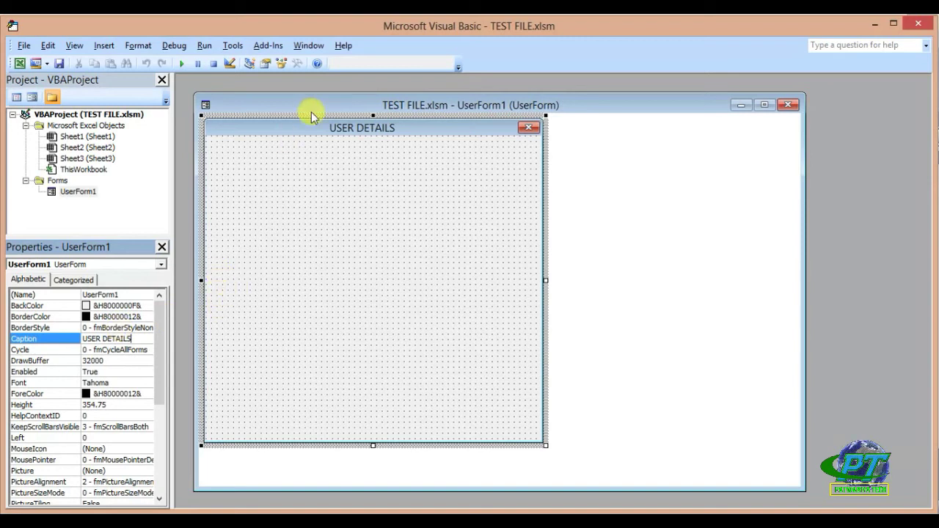
{"action": "left_click", "coordinate": [252, 326]}
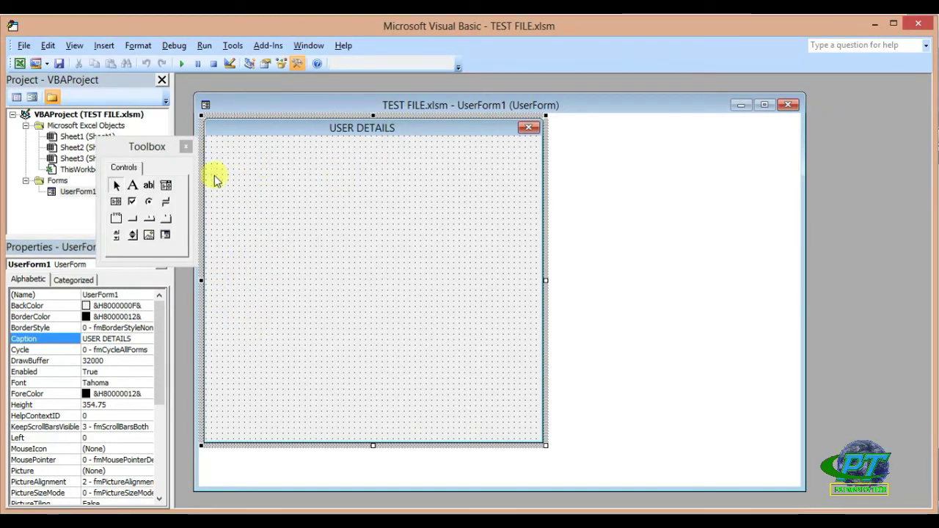
Draw a label at the form's top-left captioned NAME and named Label_NAME
{"action": "mouse_move", "coordinate": [143, 147]}
{"action": "left_mouse_down"}
{"action": "mouse_move", "coordinate": [112, 174]}
{"action": "mouse_move", "coordinate": [110, 163]}
{"action": "left_mouse_up"}
{"action": "left_click", "coordinate": [100, 200]}
{"action": "left_click_drag", "start_coordinate": [216, 153], "coordinate": [308, 182]}
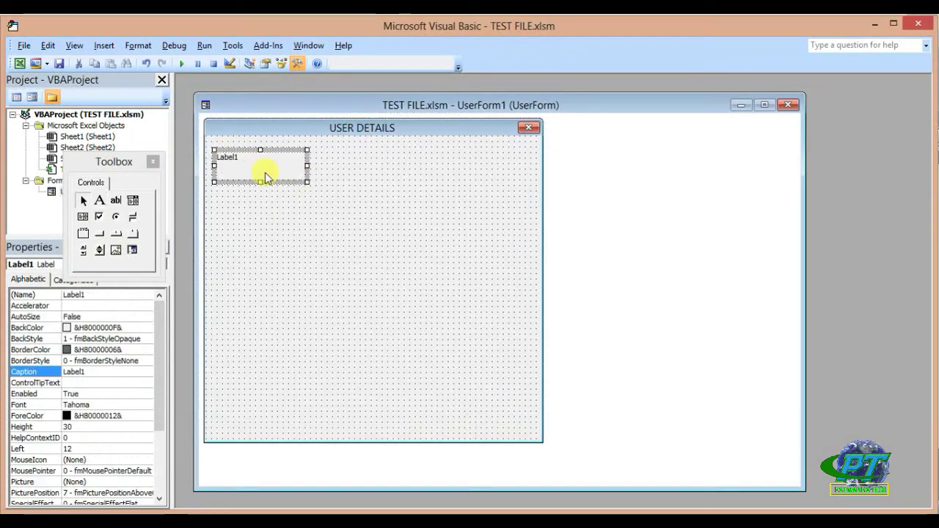
{"action": "left_click", "coordinate": [240, 160]}
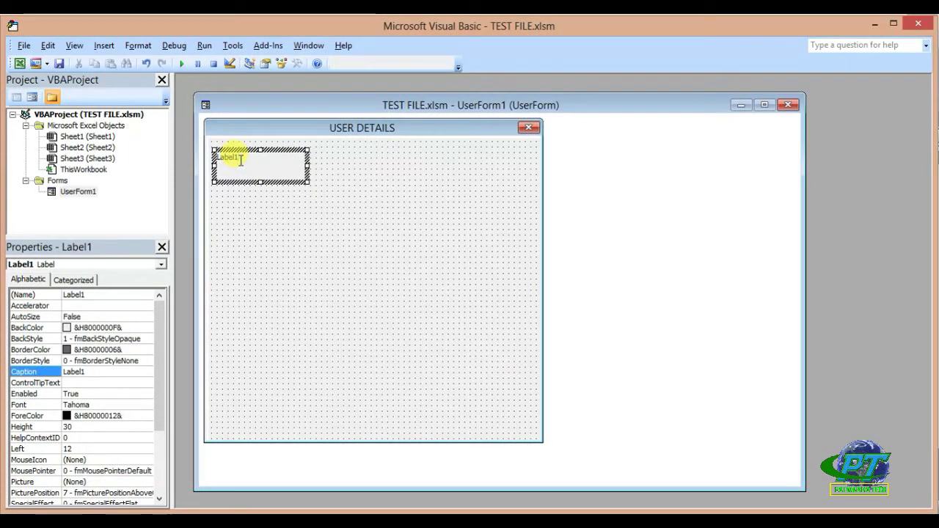
{"action": "key", "text": "BackSpace"}
{"action": "key", "text": "BackSpace"}
{"action": "key", "text": "BackSpace"}
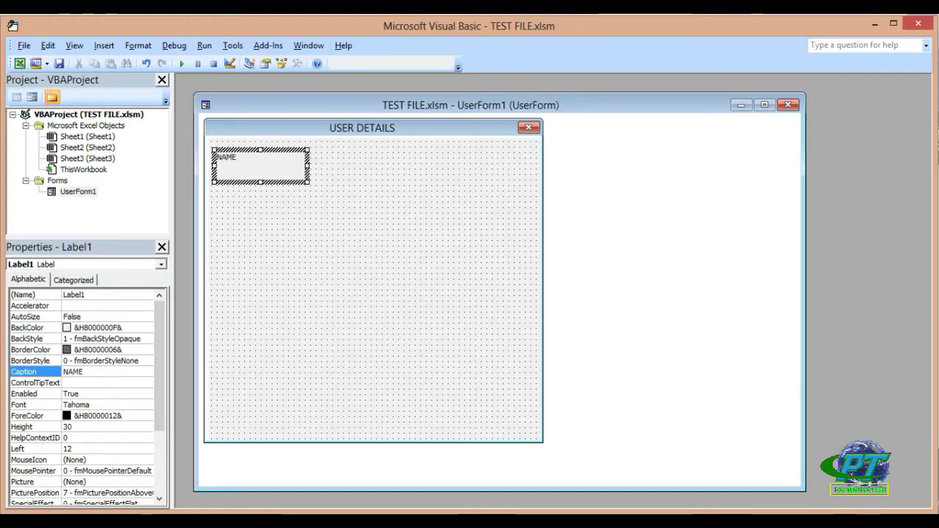
{"action": "left_click_drag", "start_coordinate": [309, 187], "coordinate": [276, 172]}
{"action": "left_click", "coordinate": [92, 295]}
{"action": "type", "text": "_NAME"}
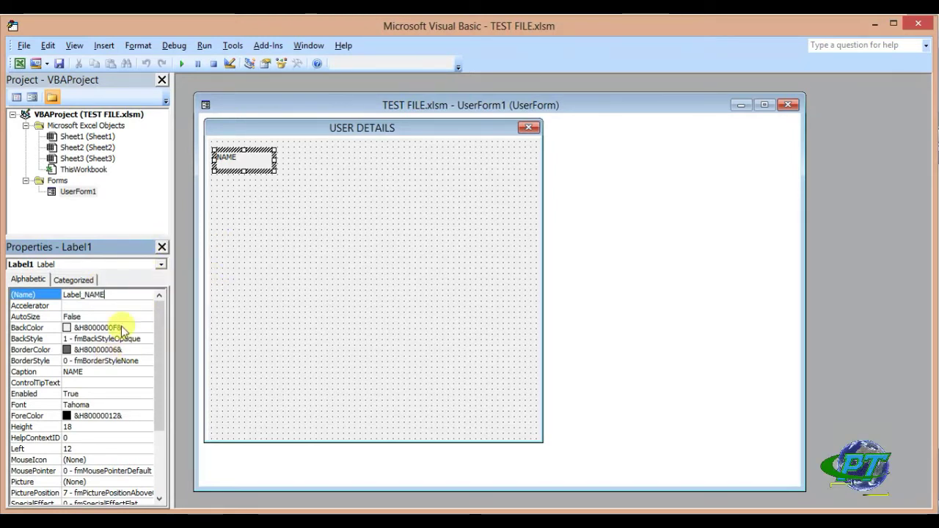
{"action": "left_click", "coordinate": [233, 165]}
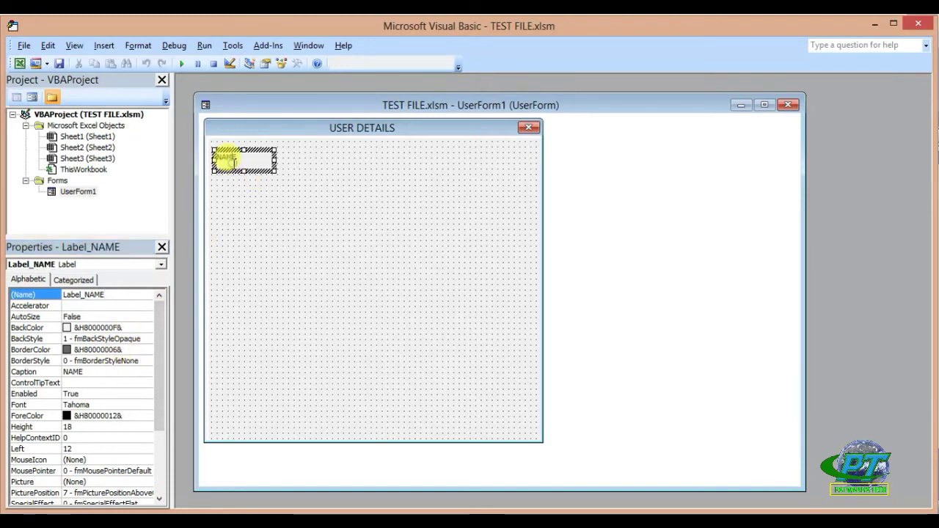
{"action": "left_click", "coordinate": [236, 159]}
{"action": "left_click", "coordinate": [233, 170]}
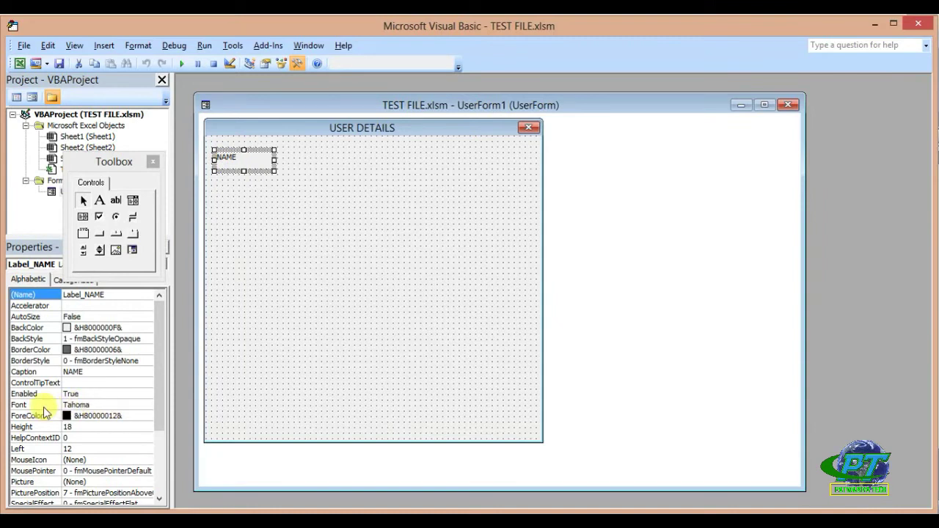
Set the Label_NAME font to Bold, 12 point
{"action": "left_click", "coordinate": [78, 405]}
{"action": "left_click", "coordinate": [146, 405]}
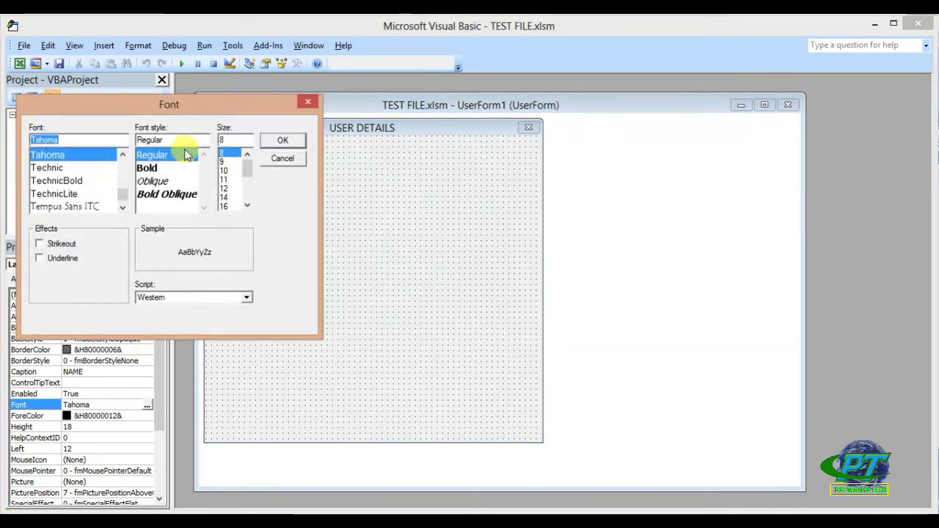
{"action": "left_click", "coordinate": [157, 168]}
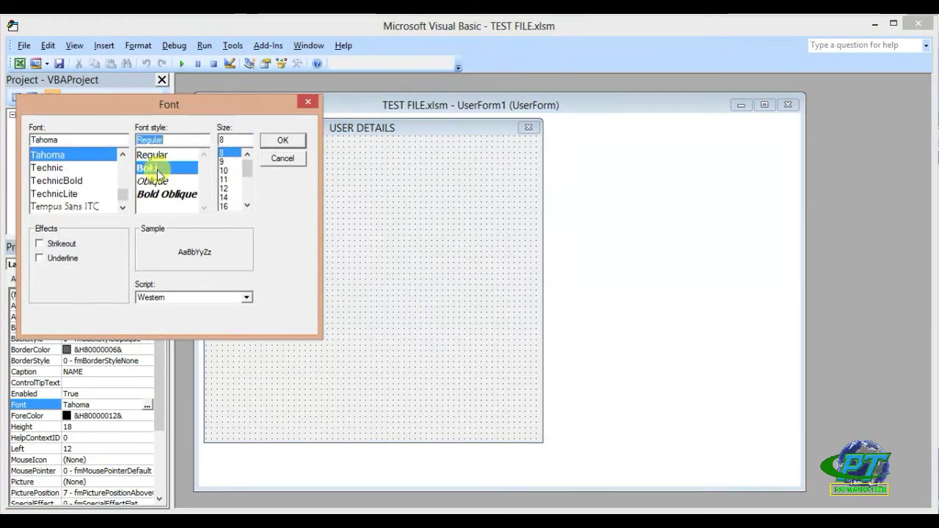
{"action": "left_click", "coordinate": [224, 189]}
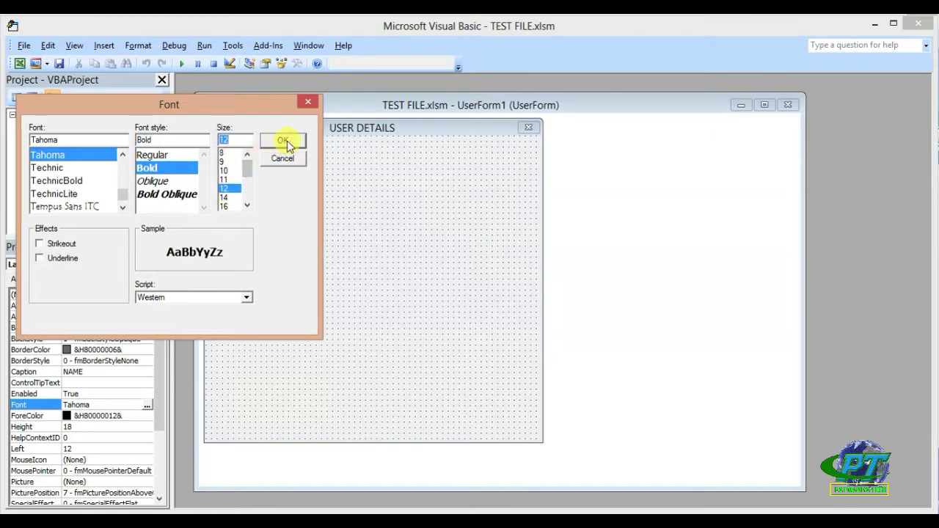
{"action": "left_click", "coordinate": [286, 143]}
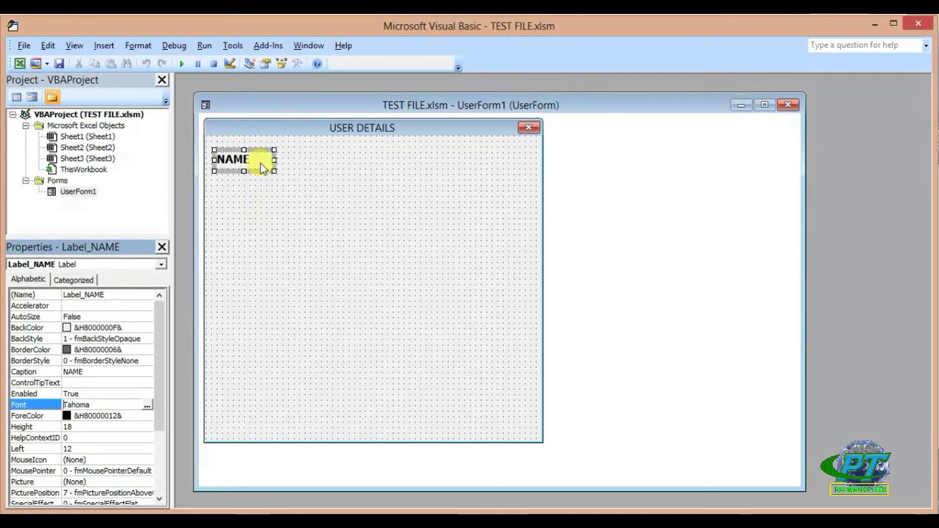
{"action": "left_click", "coordinate": [279, 199]}
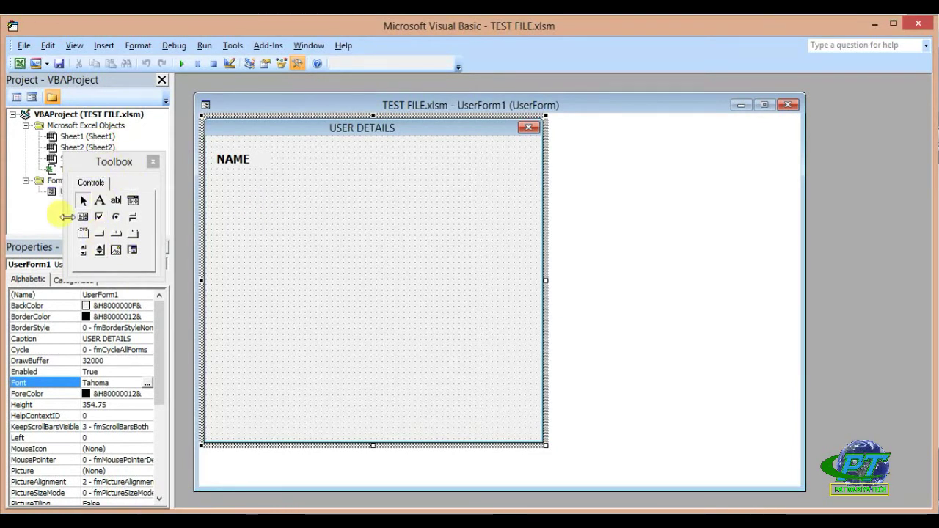
Draw a label below NAME captioned FATHER'S NAME and named Label_FATHER
{"action": "left_click", "coordinate": [99, 201]}
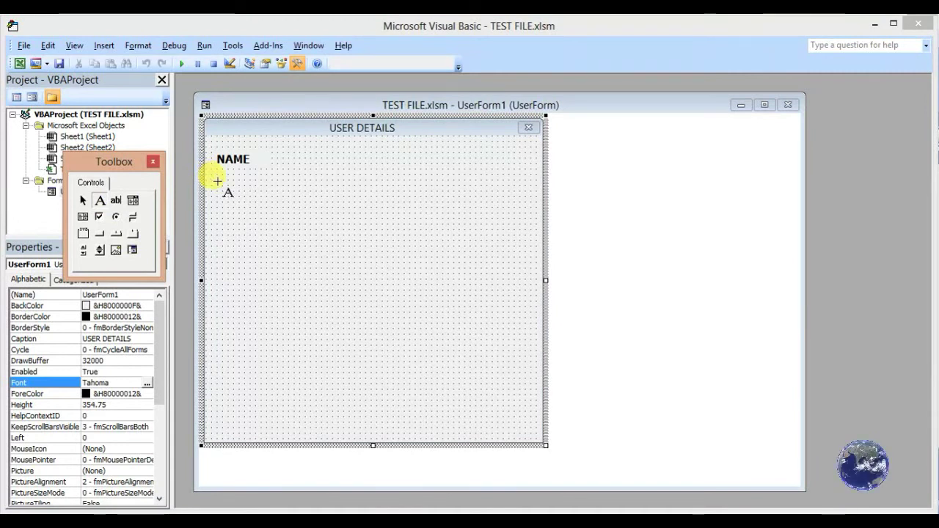
{"action": "left_click_drag", "start_coordinate": [217, 181], "coordinate": [300, 197]}
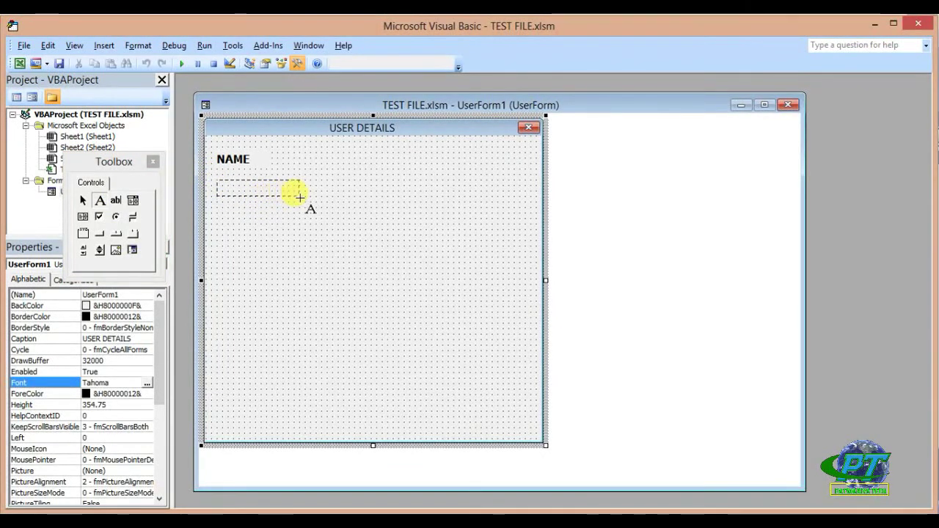
{"action": "left_click_drag", "start_coordinate": [299, 197], "coordinate": [307, 209]}
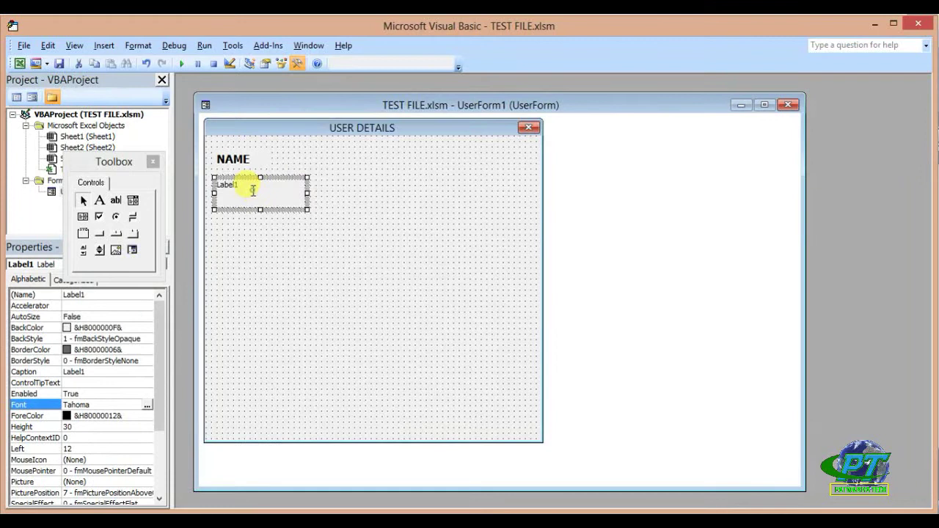
{"action": "left_click", "coordinate": [252, 190]}
{"action": "key", "text": "BackSpace"}
{"action": "type", "text": "FATHER'S NAME"}
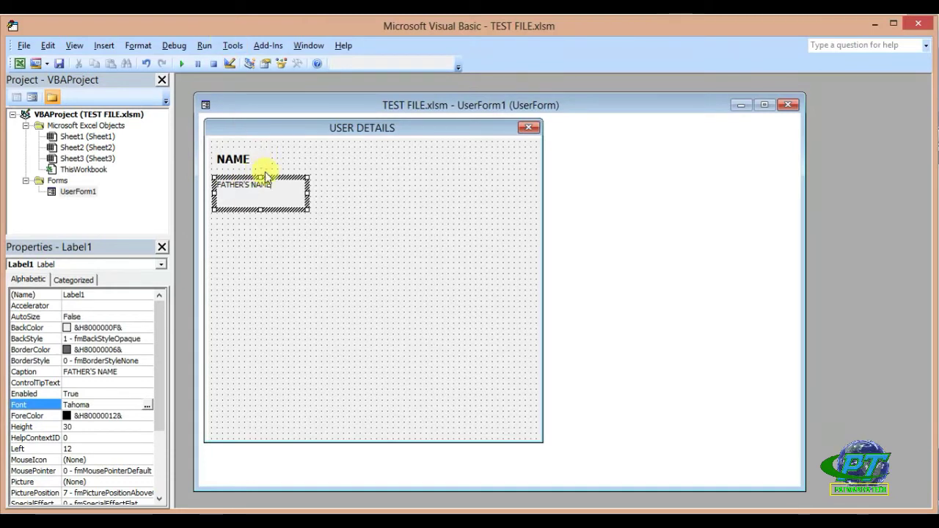
{"action": "left_click", "coordinate": [270, 209]}
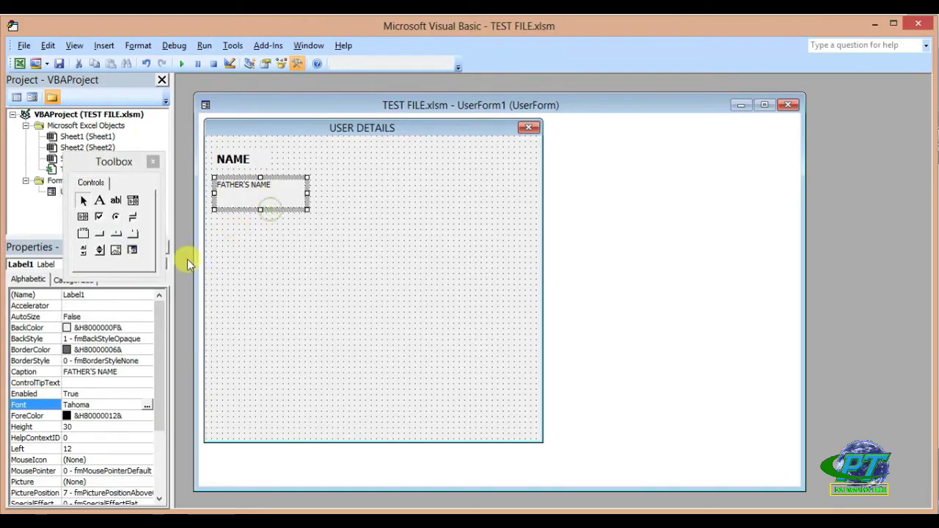
{"action": "left_click", "coordinate": [99, 294]}
{"action": "type", "text": "FATHER"}
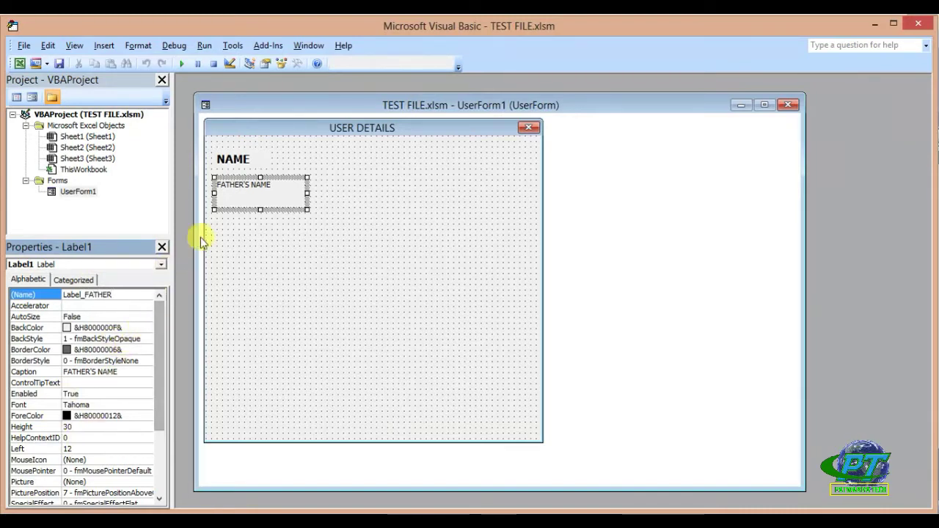
{"action": "left_click", "coordinate": [124, 404]}
Make Label_FATHER bold 12-point and widen it so the caption fits on one line
{"action": "left_click", "coordinate": [147, 406]}
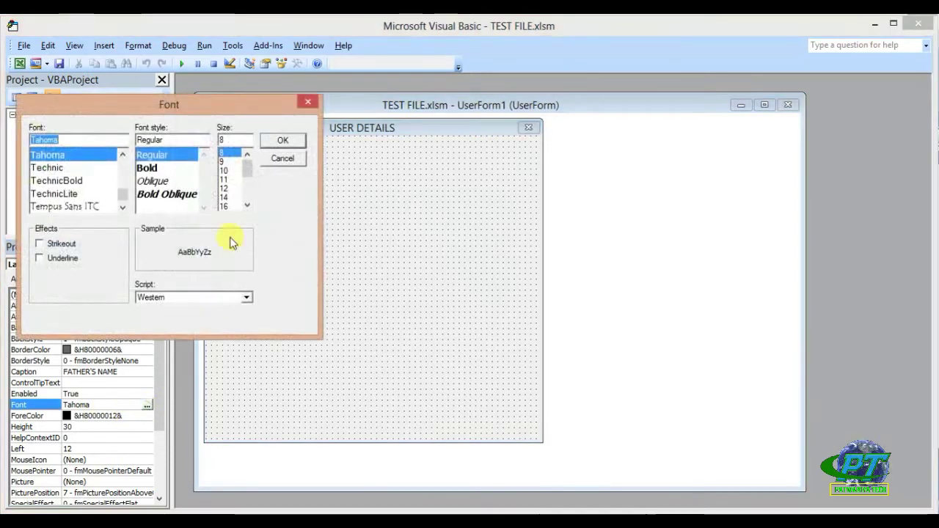
{"action": "left_click", "coordinate": [146, 168]}
{"action": "left_click", "coordinate": [224, 189]}
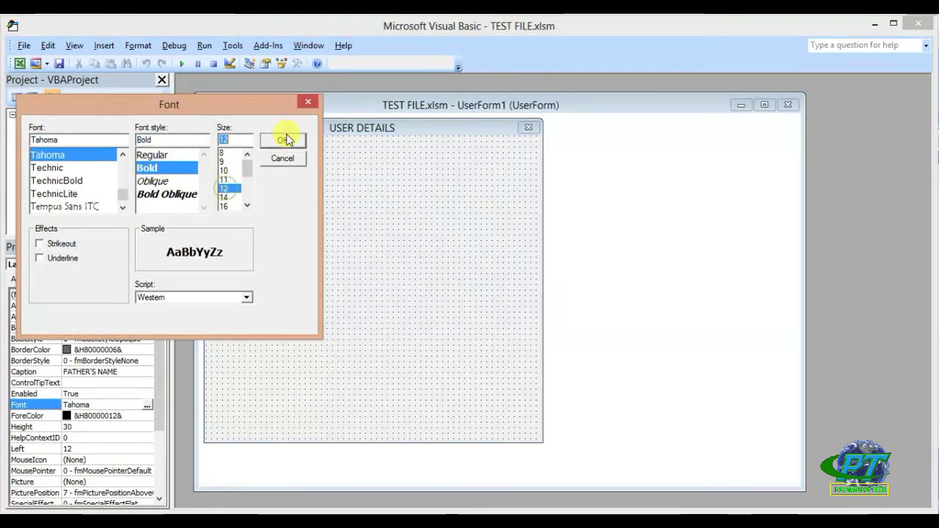
{"action": "left_click", "coordinate": [293, 140]}
{"action": "left_click", "coordinate": [264, 291]}
{"action": "left_click", "coordinate": [284, 192]}
{"action": "mouse_move", "coordinate": [309, 193]}
{"action": "left_mouse_down"}
{"action": "mouse_move", "coordinate": [329, 193]}
{"action": "mouse_move", "coordinate": [266, 204]}
{"action": "left_mouse_up"}
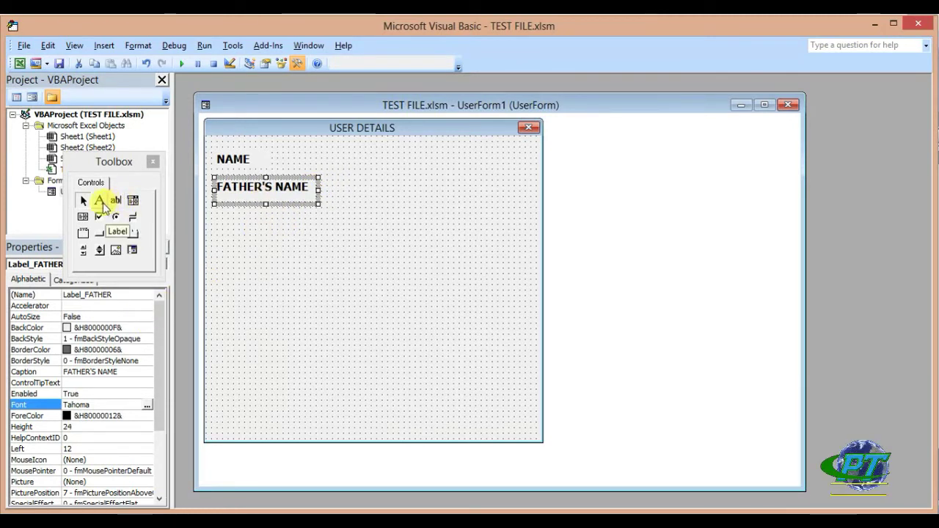
Draw a label below FATHER'S NAME captioned AGE, named Label_AGE, in bold 12-point font
{"action": "left_click", "coordinate": [100, 200]}
{"action": "left_click_drag", "start_coordinate": [215, 218], "coordinate": [329, 243]}
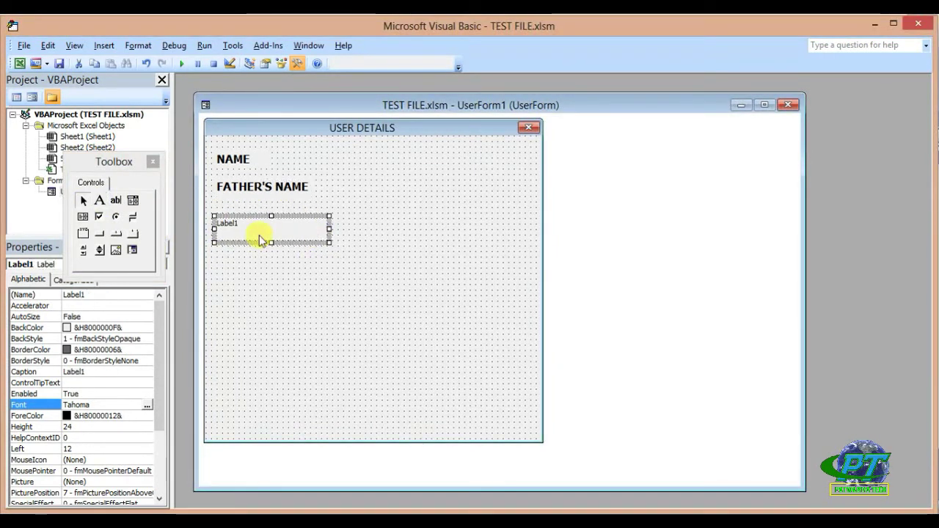
{"action": "left_click", "coordinate": [246, 225]}
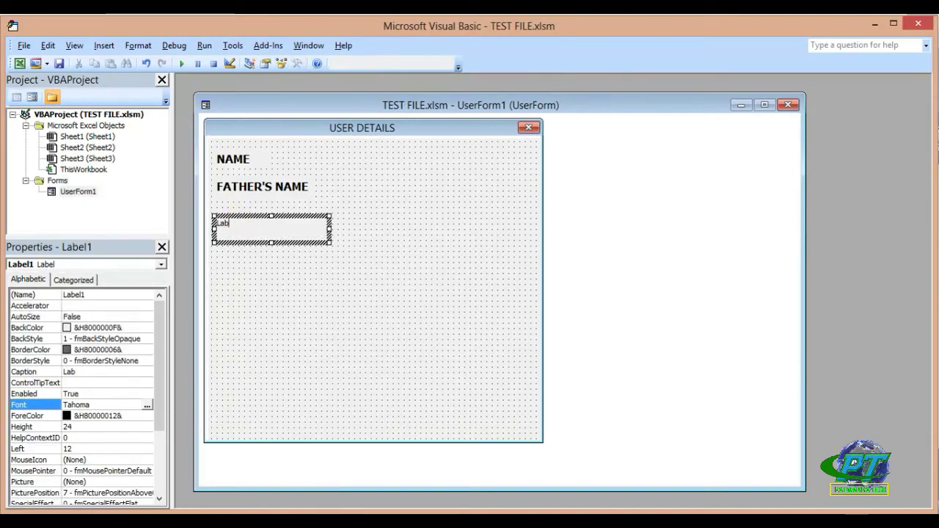
{"action": "type", "text": "AGE"}
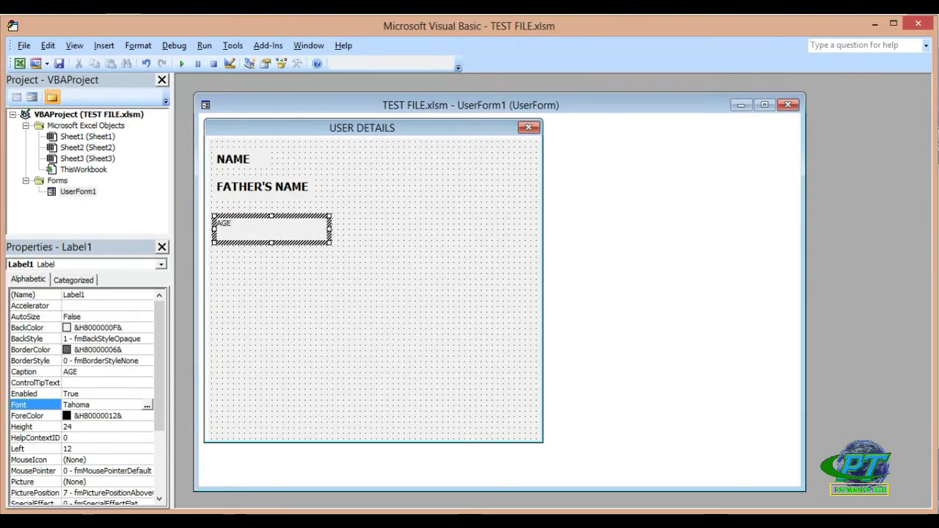
{"action": "left_click", "coordinate": [130, 293]}
{"action": "type", "text": "_AGE"}
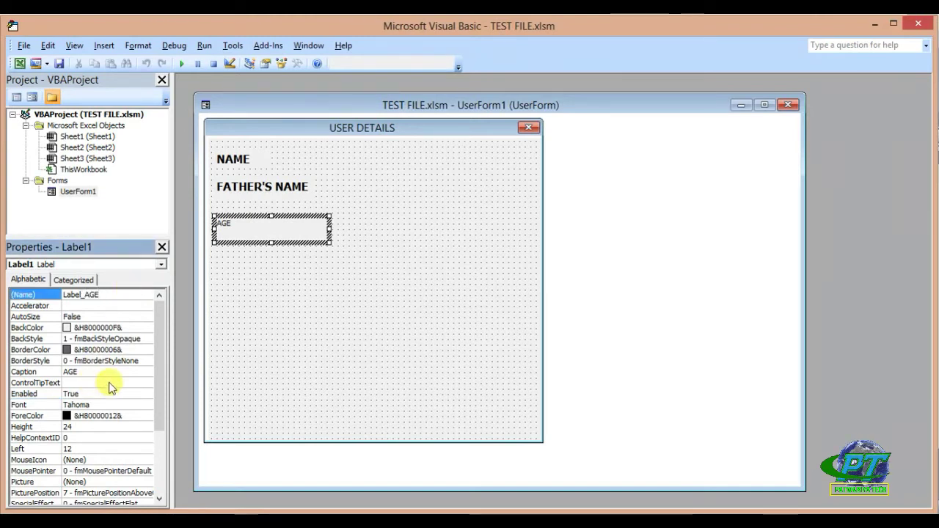
{"action": "left_click", "coordinate": [136, 404]}
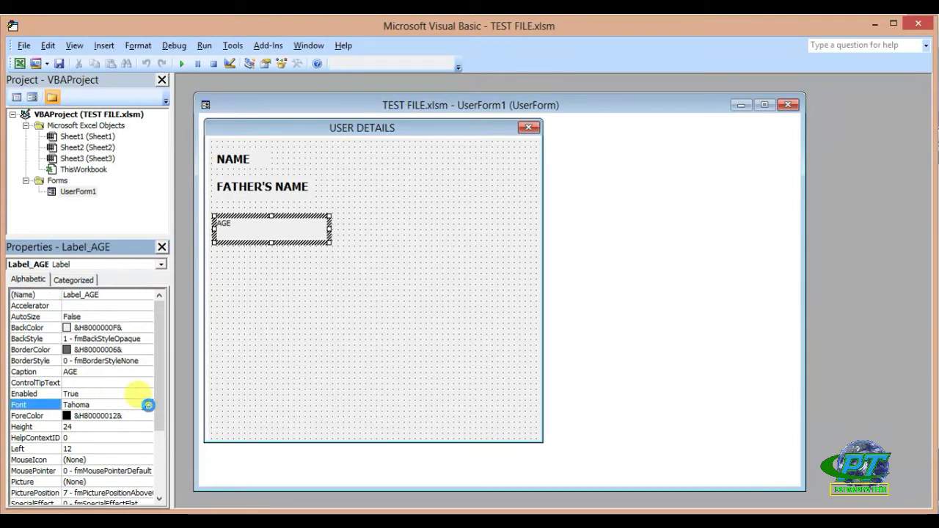
{"action": "left_click", "coordinate": [149, 405]}
{"action": "left_click", "coordinate": [149, 168]}
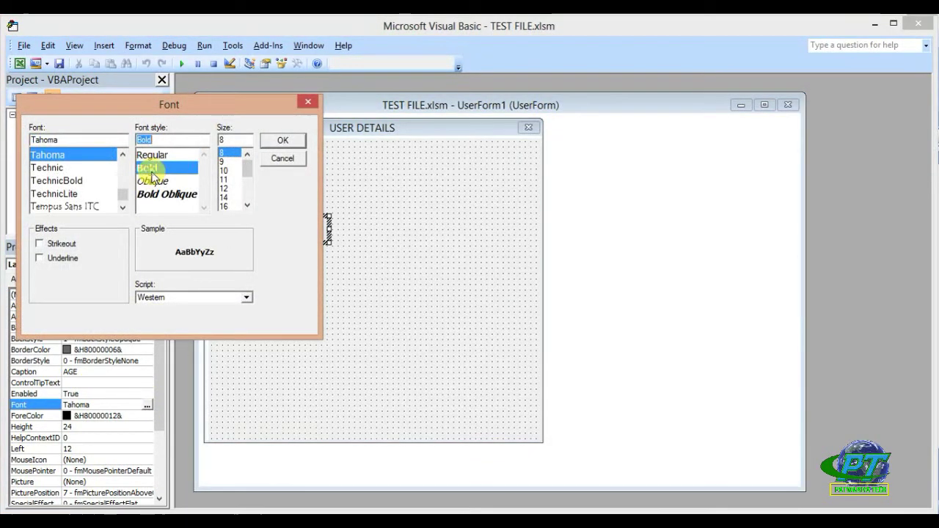
{"action": "left_click", "coordinate": [223, 188]}
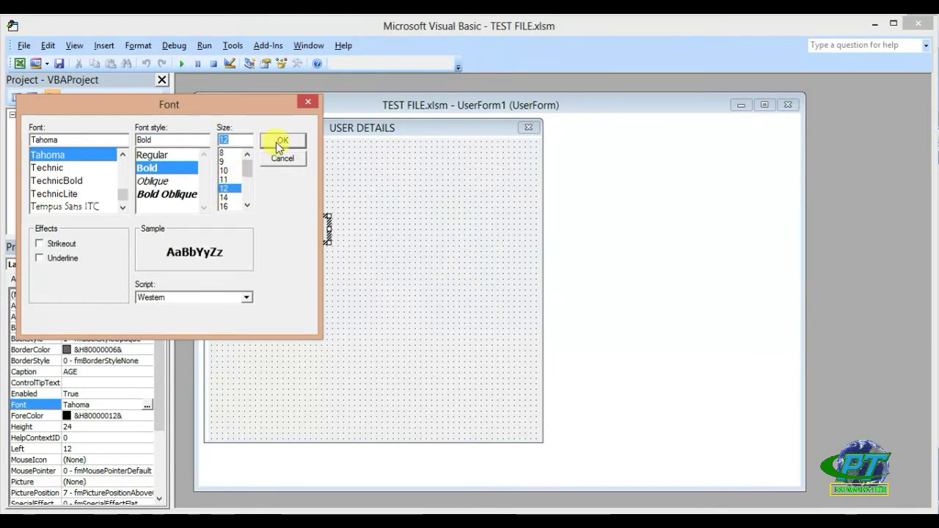
{"action": "left_click", "coordinate": [279, 144]}
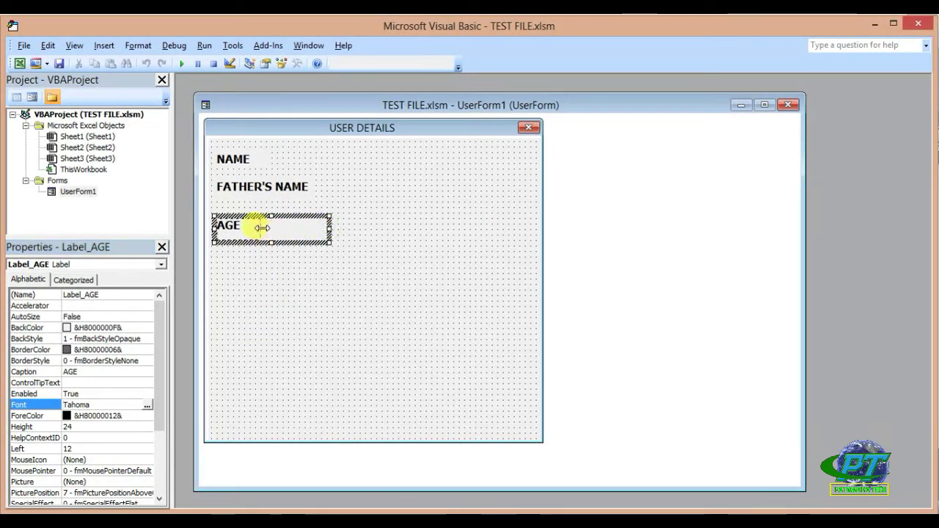
{"action": "left_click", "coordinate": [216, 297]}
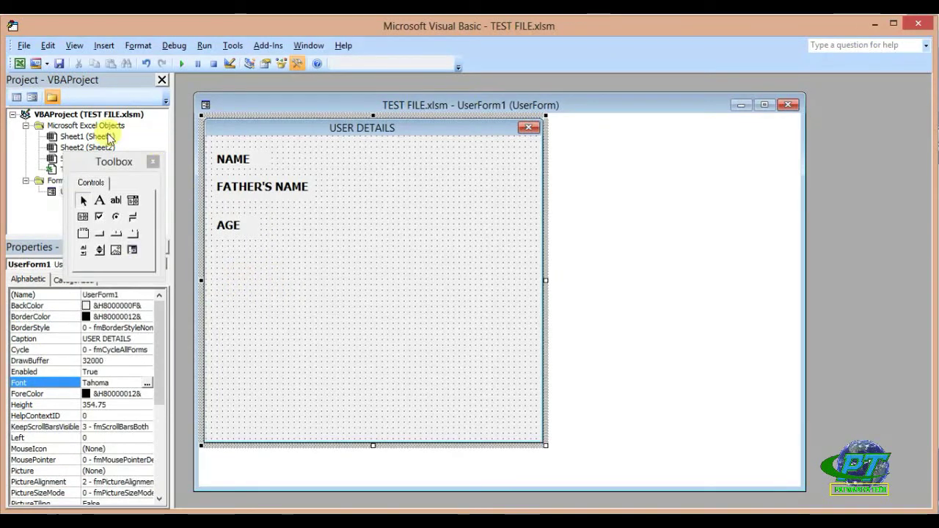
Draw a label below AGE captioned DATE OF BIRTH and named Label_DOB
{"action": "mouse_move", "coordinate": [114, 161]}
{"action": "left_mouse_down"}
{"action": "mouse_move", "coordinate": [129, 215]}
{"action": "mouse_move", "coordinate": [122, 178]}
{"action": "left_mouse_up"}
{"action": "left_click", "coordinate": [105, 215]}
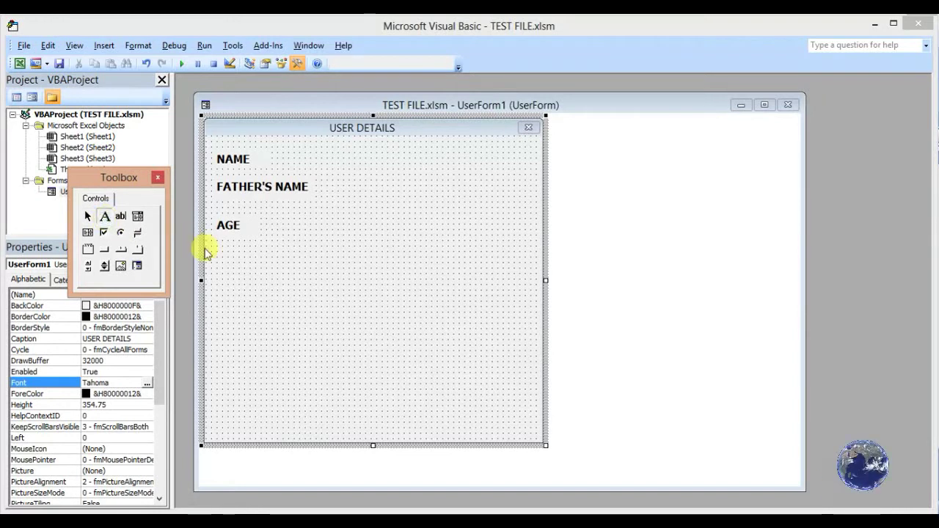
{"action": "left_click_drag", "start_coordinate": [211, 259], "coordinate": [301, 286]}
{"action": "key", "text": "BackSpace"}
{"action": "type", "text": "E OF BIRTH"}
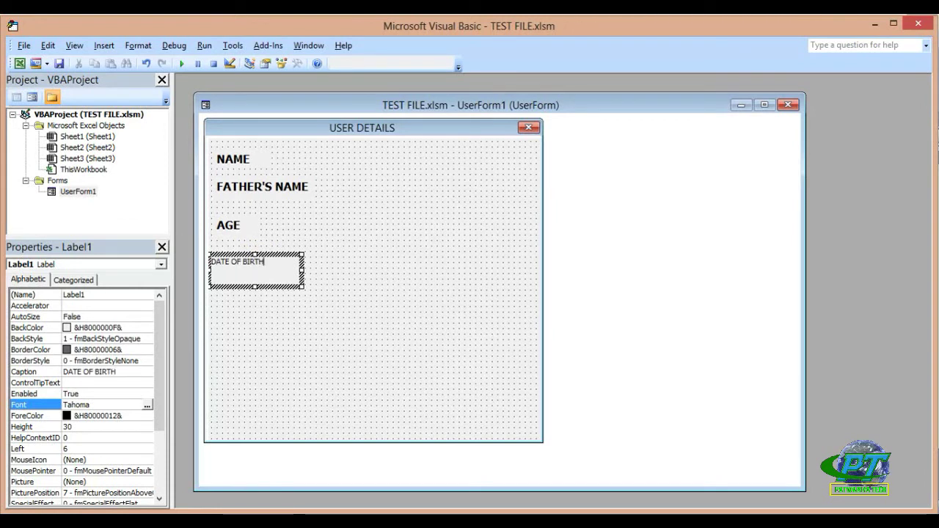
{"action": "left_click", "coordinate": [133, 296]}
{"action": "type", "text": "_DOB"}
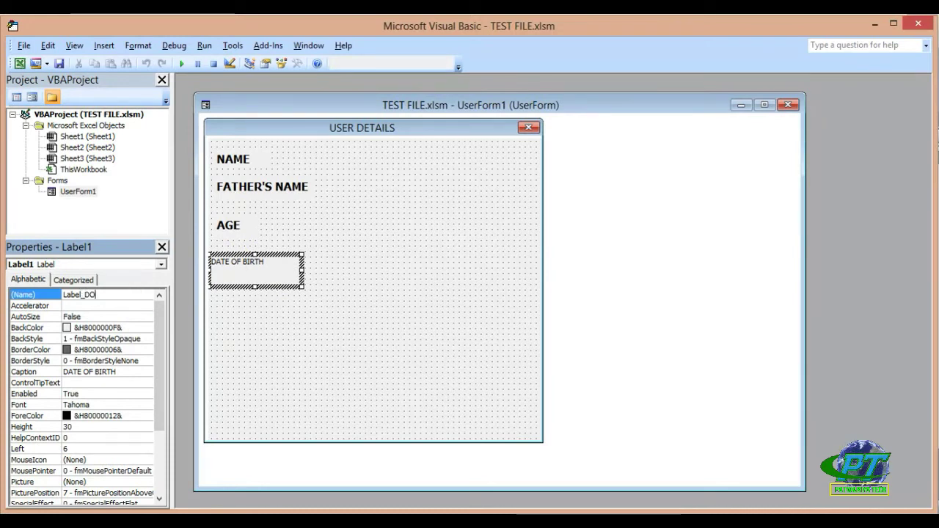
{"action": "left_click", "coordinate": [132, 407]}
Make Label_DOB bold 12-point and resize it wider and shorter to fit one line
{"action": "left_click", "coordinate": [147, 405]}
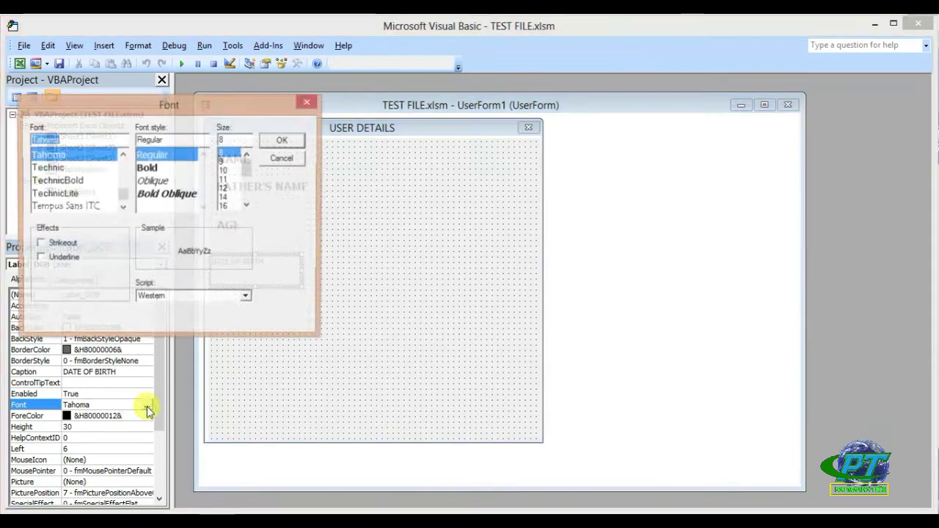
{"action": "left_click", "coordinate": [147, 168]}
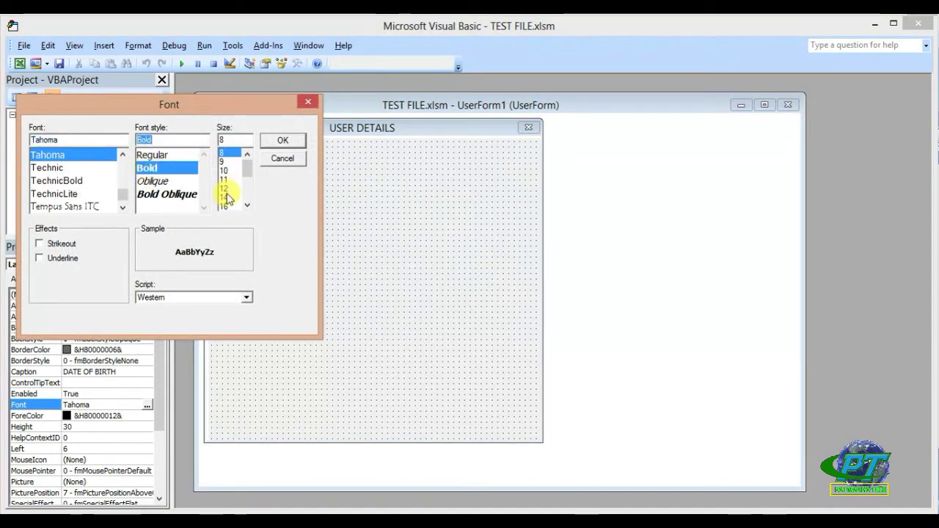
{"action": "left_click", "coordinate": [224, 189]}
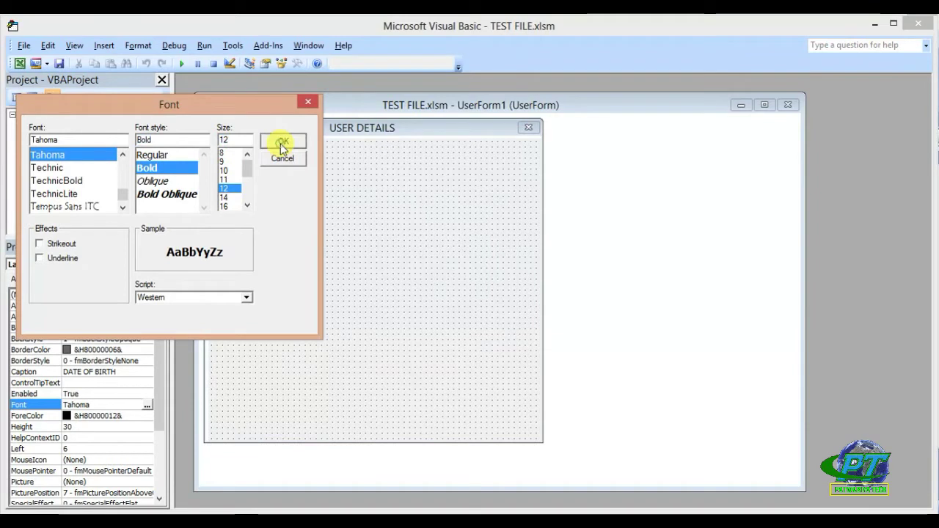
{"action": "left_click", "coordinate": [282, 140]}
{"action": "left_click", "coordinate": [330, 303]}
{"action": "left_click", "coordinate": [262, 272]}
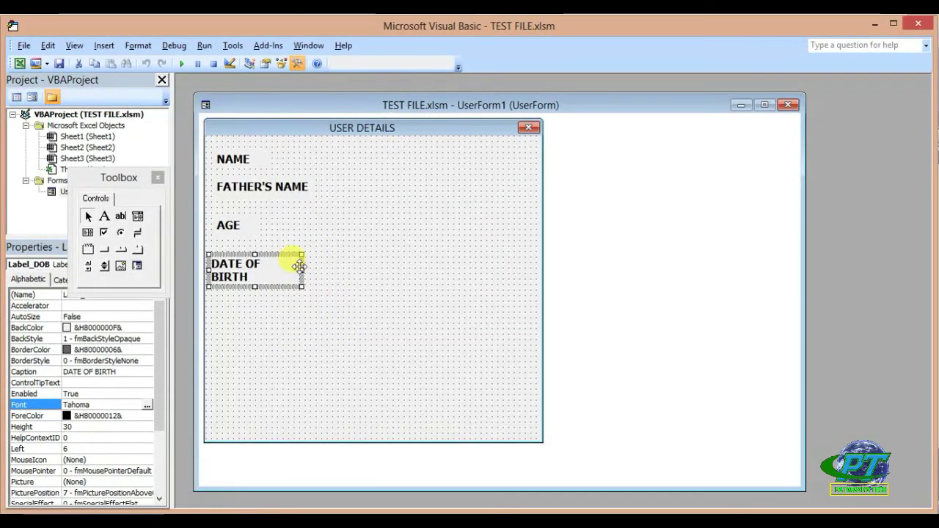
{"action": "left_click_drag", "start_coordinate": [305, 270], "coordinate": [313, 270]}
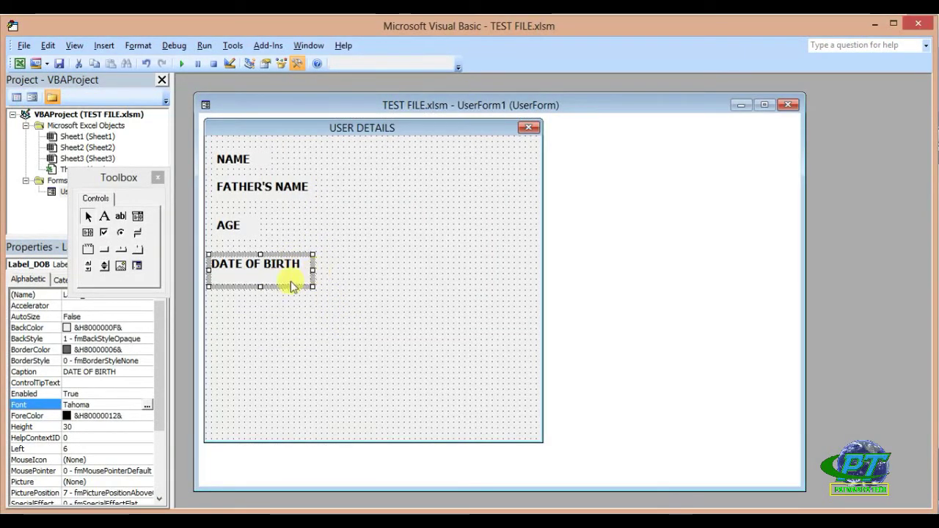
{"action": "left_click_drag", "start_coordinate": [262, 286], "coordinate": [263, 279]}
{"action": "left_click", "coordinate": [272, 300]}
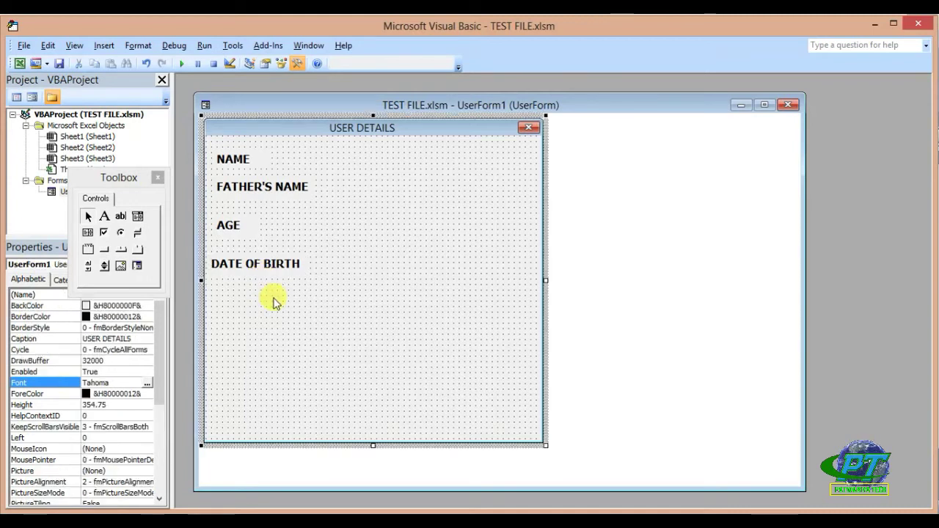
Draw a text box beside the NAME label and name it TextBox_NAME
{"action": "left_click", "coordinate": [121, 217]}
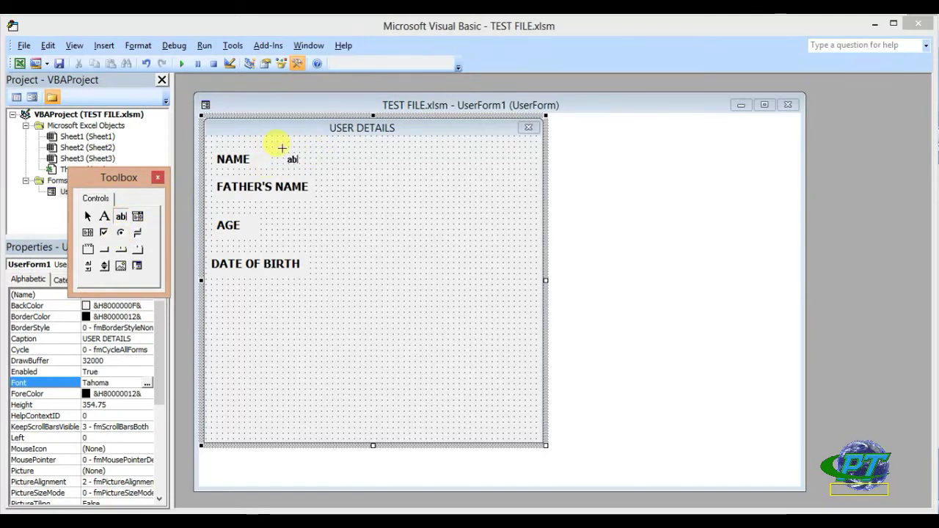
{"action": "left_click_drag", "start_coordinate": [283, 149], "coordinate": [464, 170]}
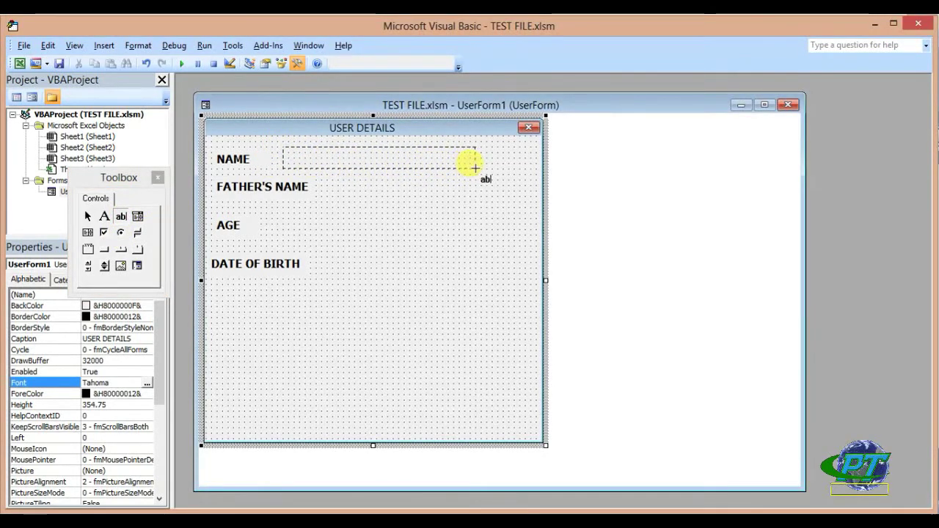
{"action": "left_click_drag", "start_coordinate": [471, 169], "coordinate": [478, 171]}
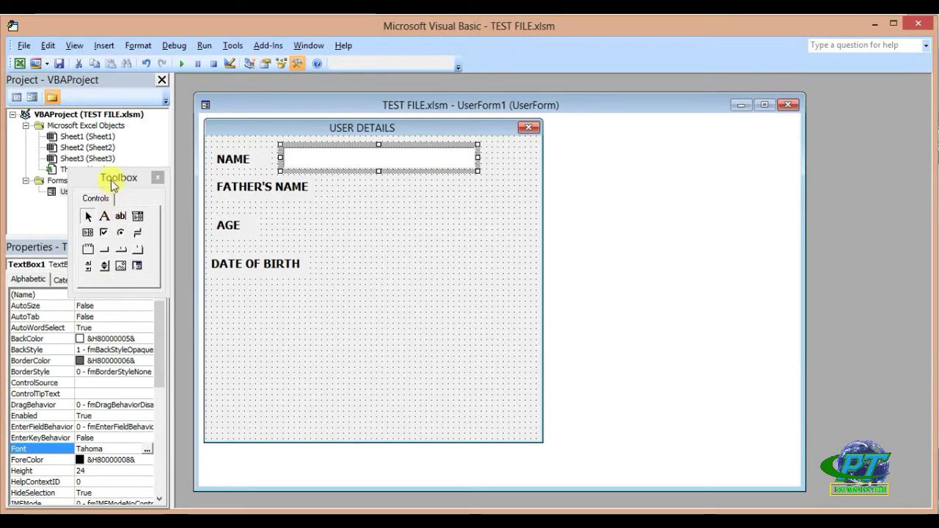
{"action": "left_click_drag", "start_coordinate": [111, 179], "coordinate": [116, 135]}
{"action": "left_click", "coordinate": [126, 295]}
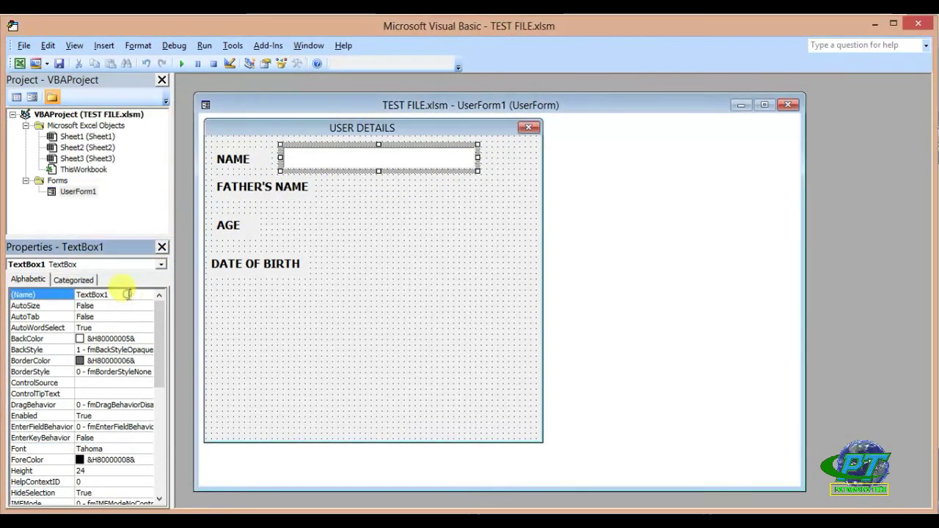
{"action": "key", "text": "BackSpace"}
{"action": "type", "text": "_NAM"}
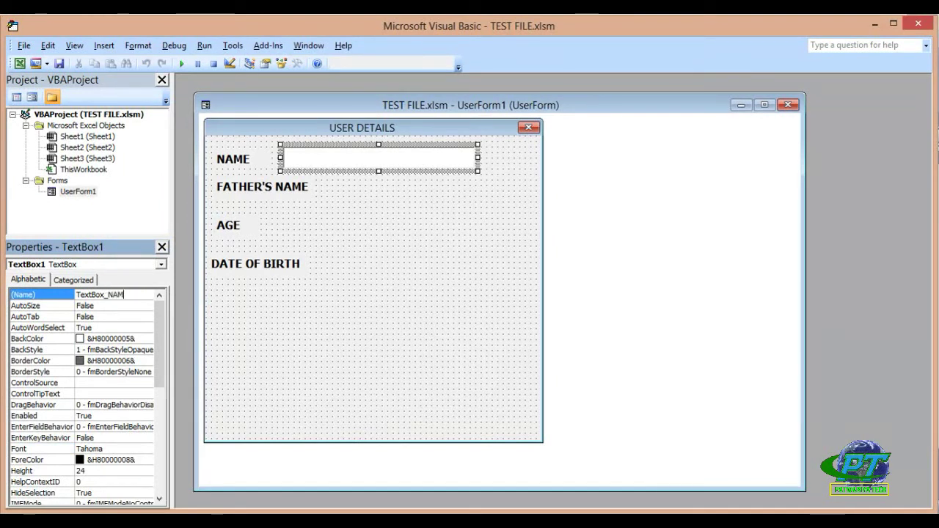
{"action": "type", "text": "E"}
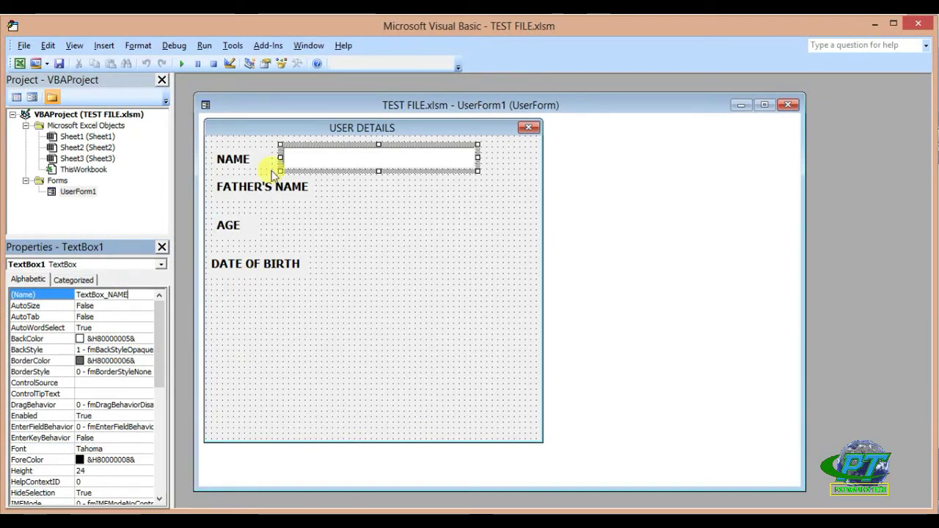
{"action": "left_click", "coordinate": [273, 190]}
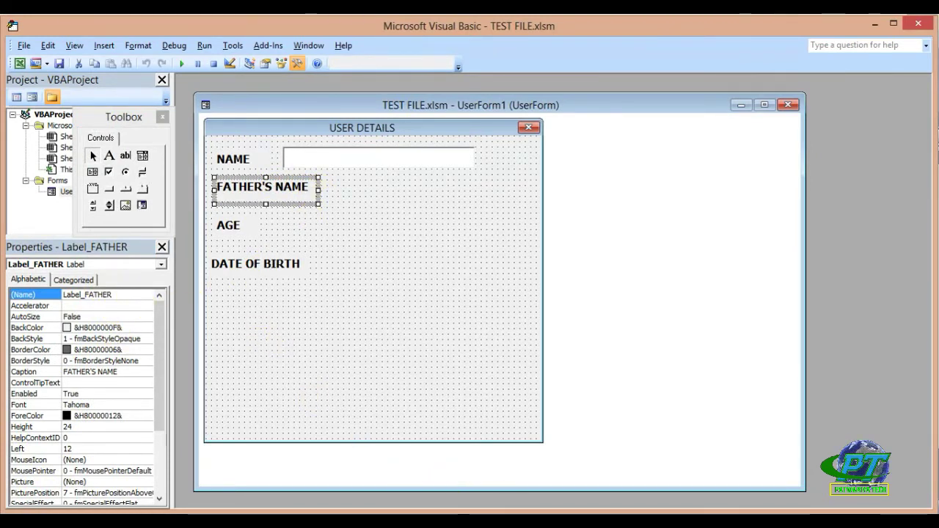
Add a text box named TextBox_FATHER beside FATHER'S NAME, then draw another beside AGE
{"action": "left_click", "coordinate": [490, 477]}
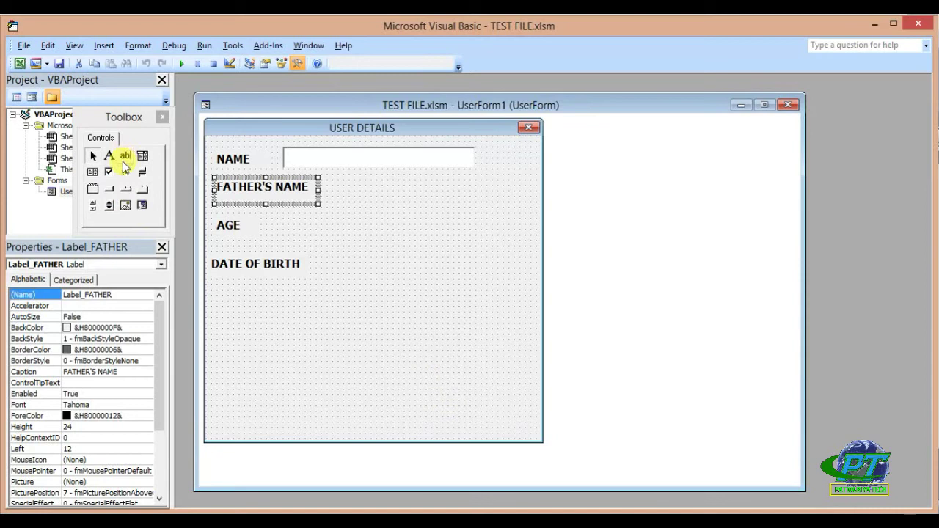
{"action": "left_click", "coordinate": [124, 156]}
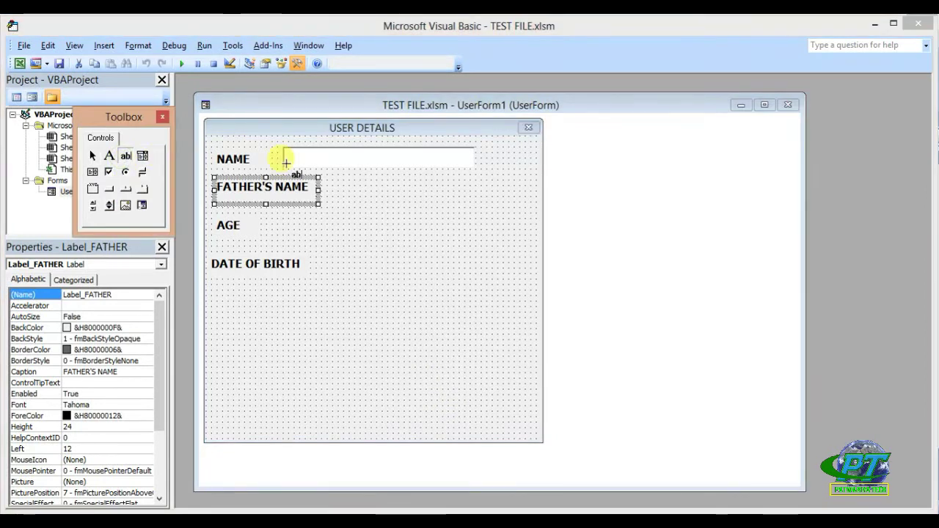
{"action": "left_click_drag", "start_coordinate": [321, 177], "coordinate": [506, 195]}
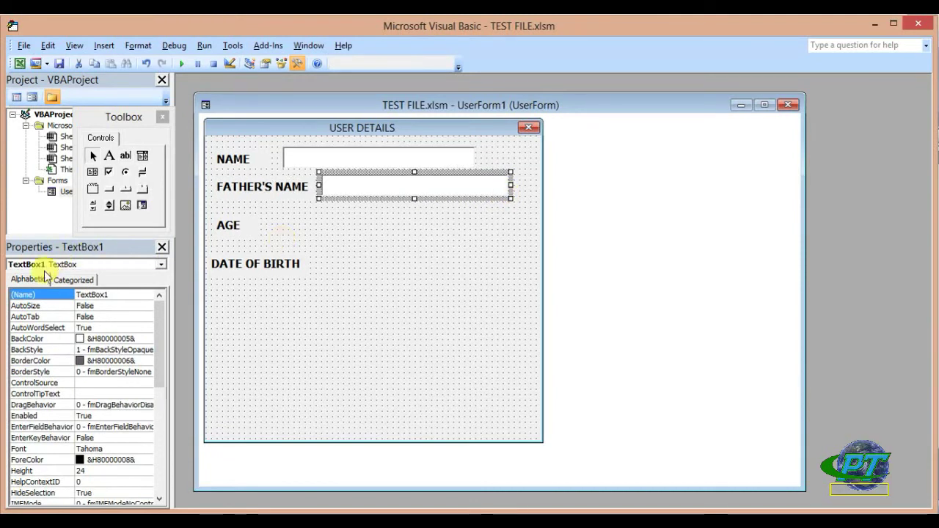
{"action": "left_click", "coordinate": [128, 294]}
{"action": "type", "text": "_FATHER"}
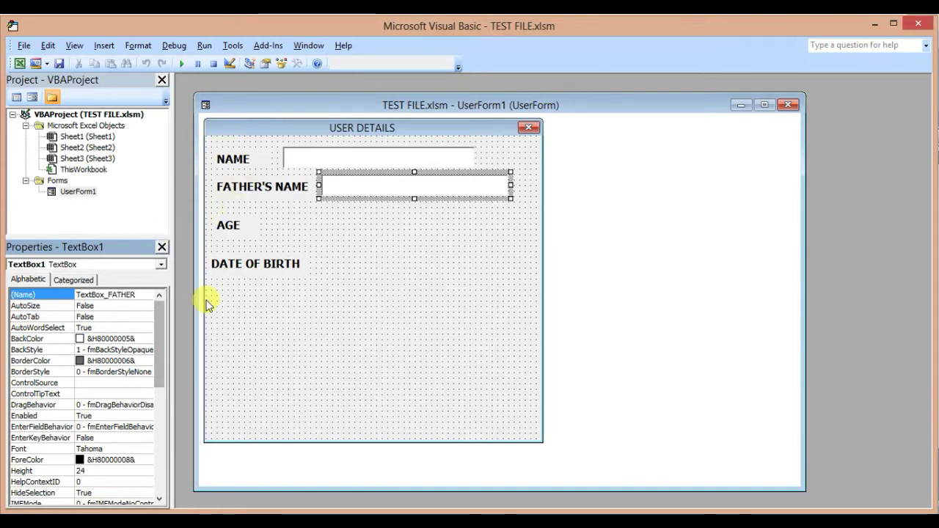
{"action": "left_click", "coordinate": [247, 229]}
{"action": "left_click", "coordinate": [283, 225]}
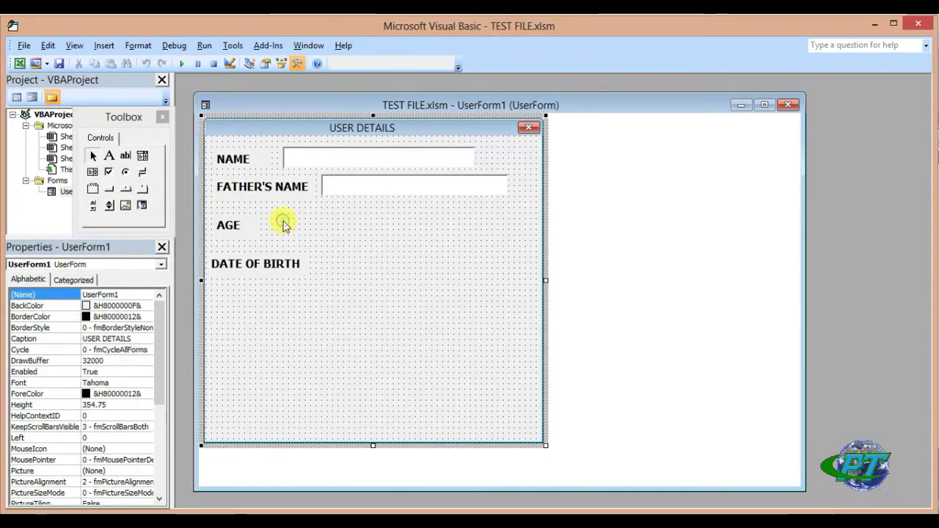
{"action": "left_click", "coordinate": [129, 156]}
{"action": "mouse_move", "coordinate": [266, 217]}
{"action": "left_mouse_down"}
{"action": "mouse_move", "coordinate": [351, 243]}
{"action": "mouse_move", "coordinate": [337, 241]}
{"action": "left_mouse_up"}
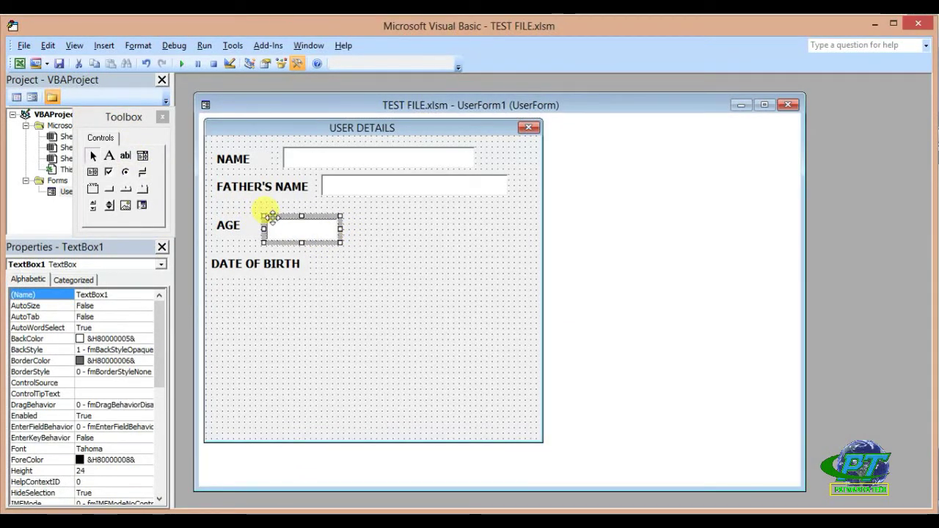
Rename the text box beside AGE to TextBox_AGE
{"action": "left_click", "coordinate": [126, 294]}
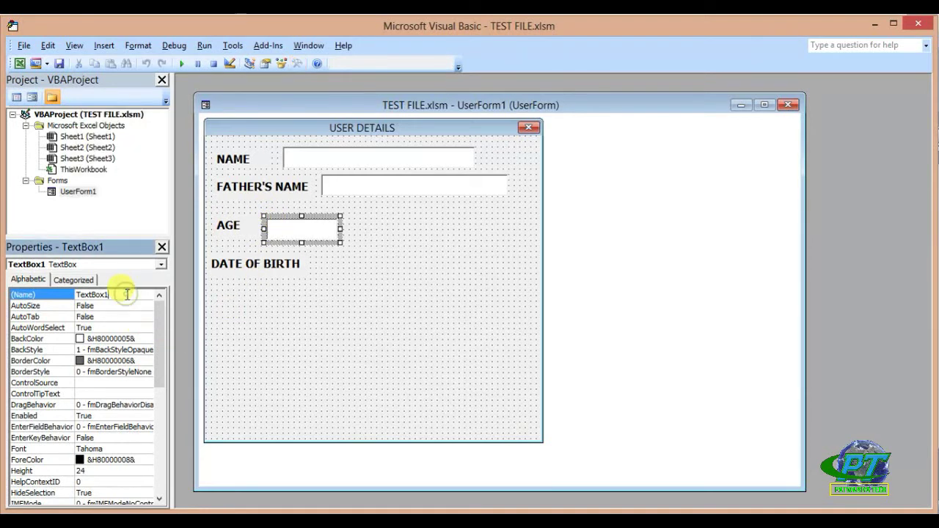
{"action": "key", "text": "BackSpace"}
{"action": "type", "text": "_AGE"}
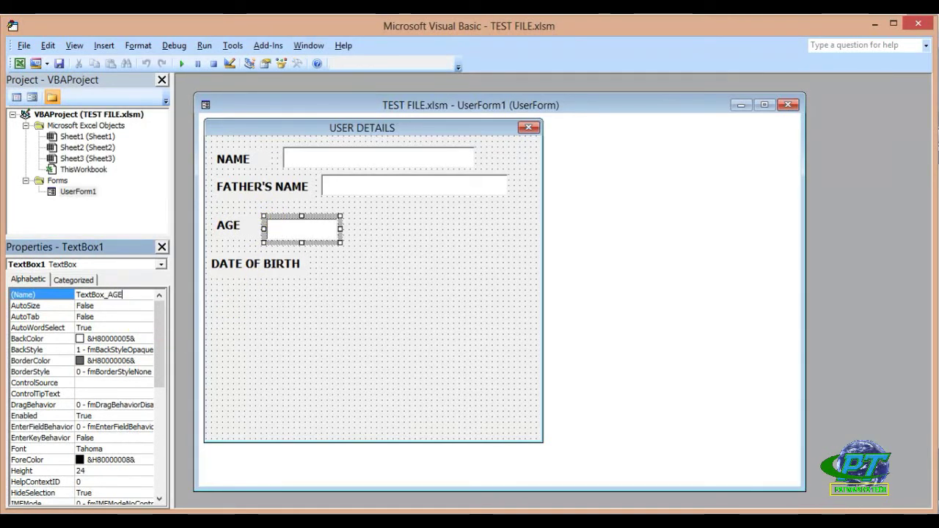
{"action": "left_click", "coordinate": [319, 264]}
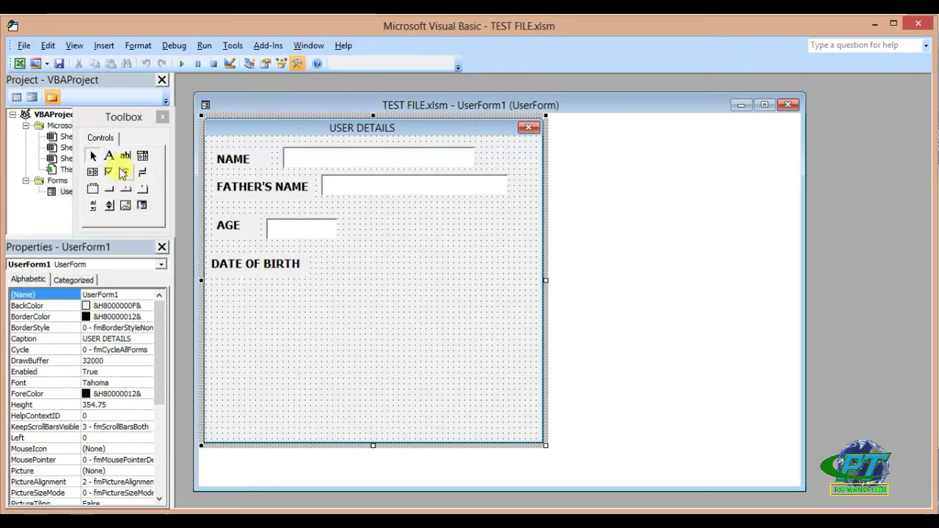
Add a slightly shorter text box named TextBox_DOB beside DATE OF BIRTH
{"action": "left_click", "coordinate": [125, 157]}
{"action": "left_click_drag", "start_coordinate": [309, 252], "coordinate": [388, 279]}
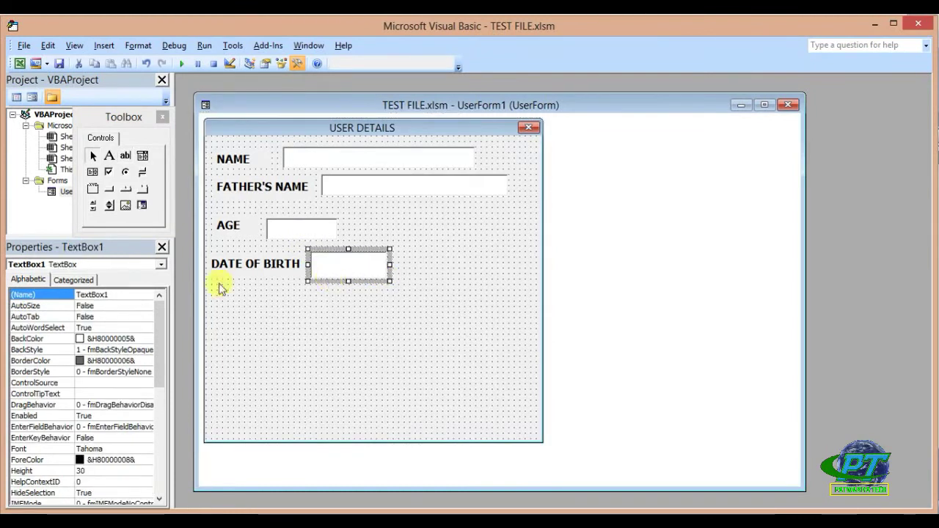
{"action": "left_click", "coordinate": [138, 296]}
{"action": "key", "text": "BackSpace"}
{"action": "type", "text": "_"}
{"action": "type", "text": "DA"}
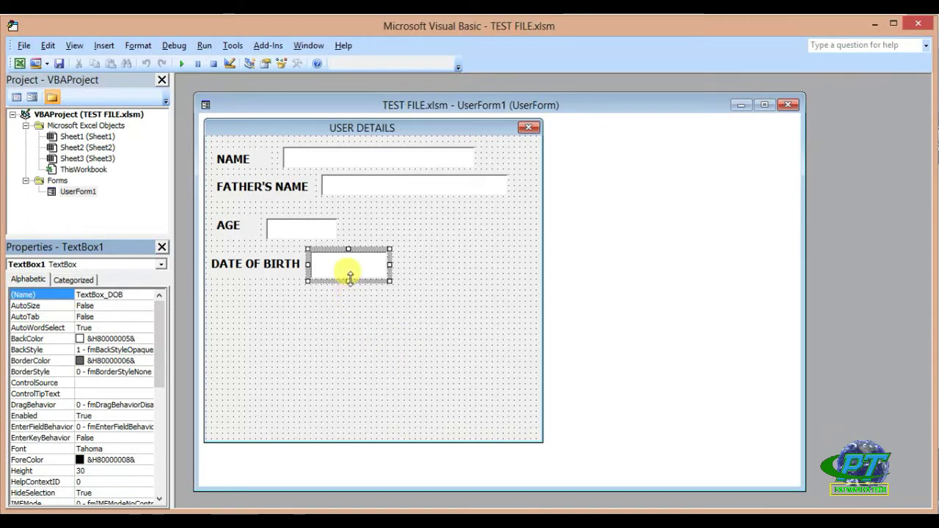
{"action": "left_click_drag", "start_coordinate": [350, 276], "coordinate": [351, 270]}
{"action": "left_click", "coordinate": [352, 300]}
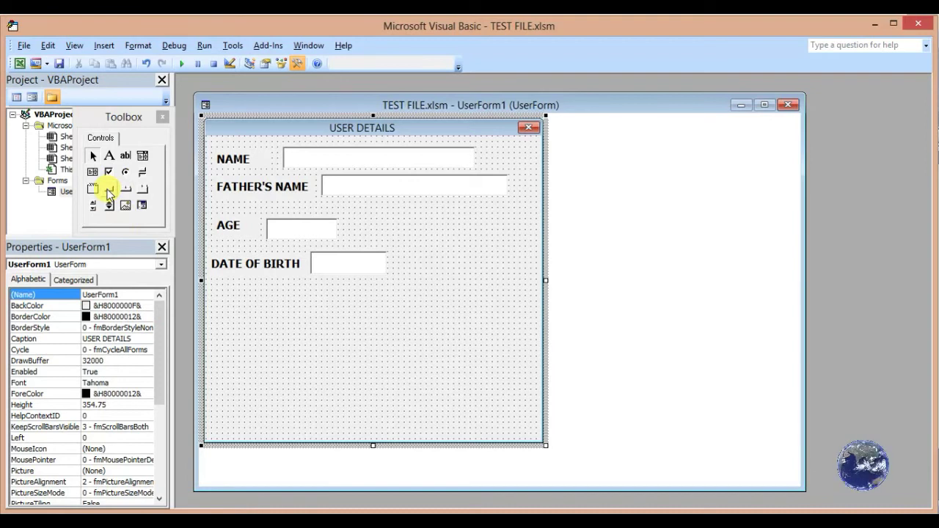
Draw a command button below the fields and name it CommandButton_ADD
{"action": "left_click", "coordinate": [109, 193]}
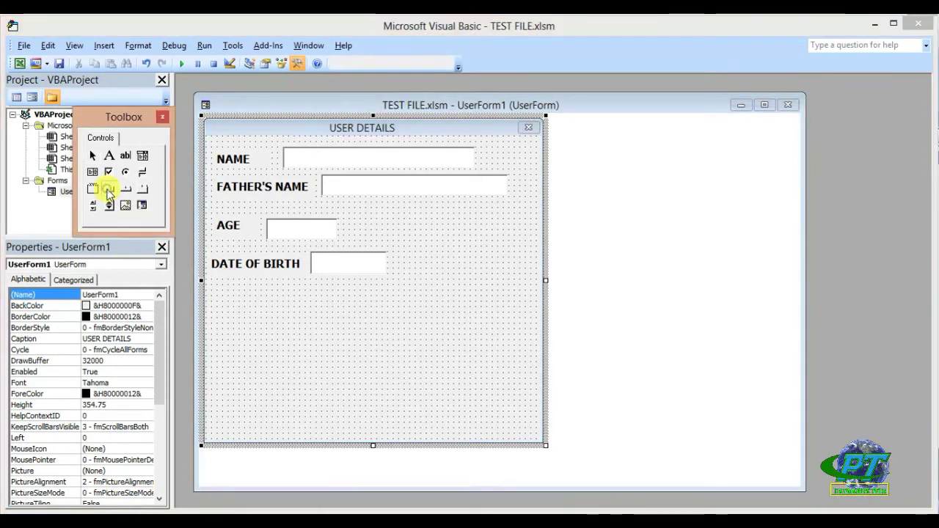
{"action": "left_click_drag", "start_coordinate": [229, 315], "coordinate": [308, 343]}
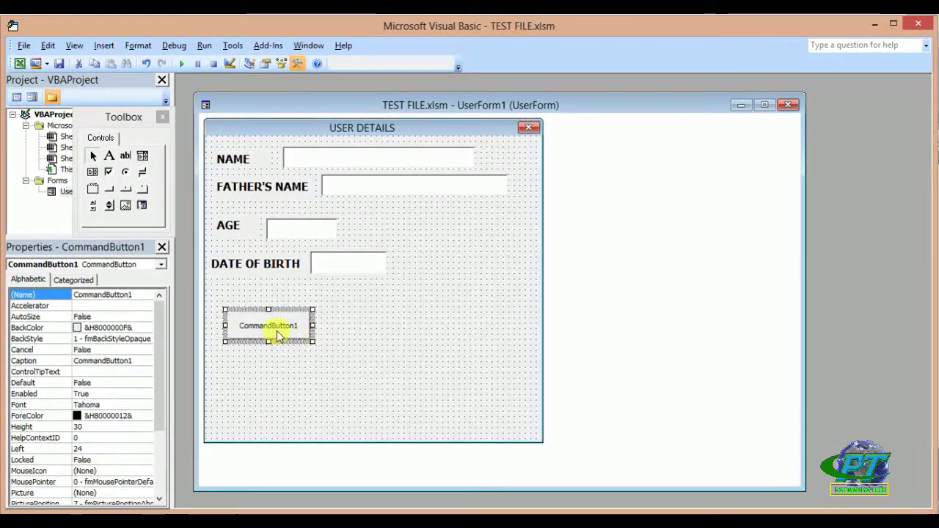
{"action": "left_click", "coordinate": [134, 295]}
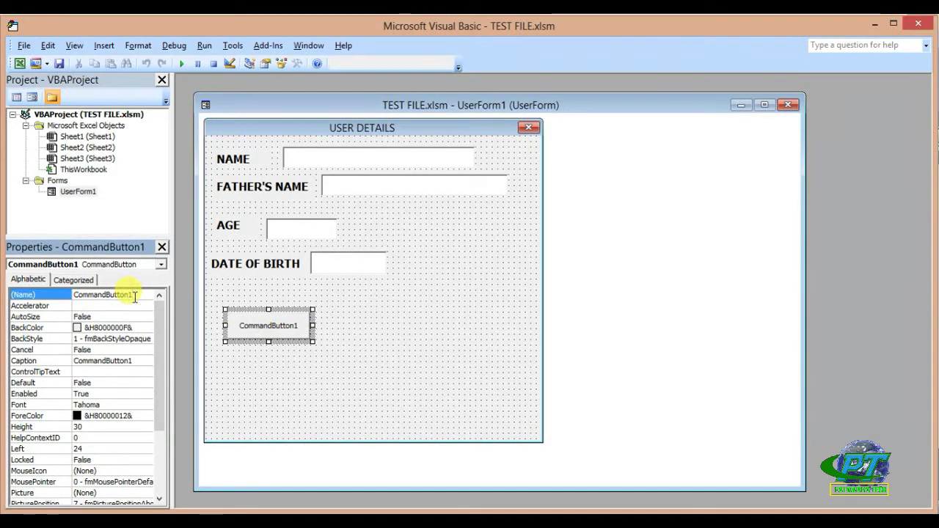
{"action": "type", "text": "_ADD"}
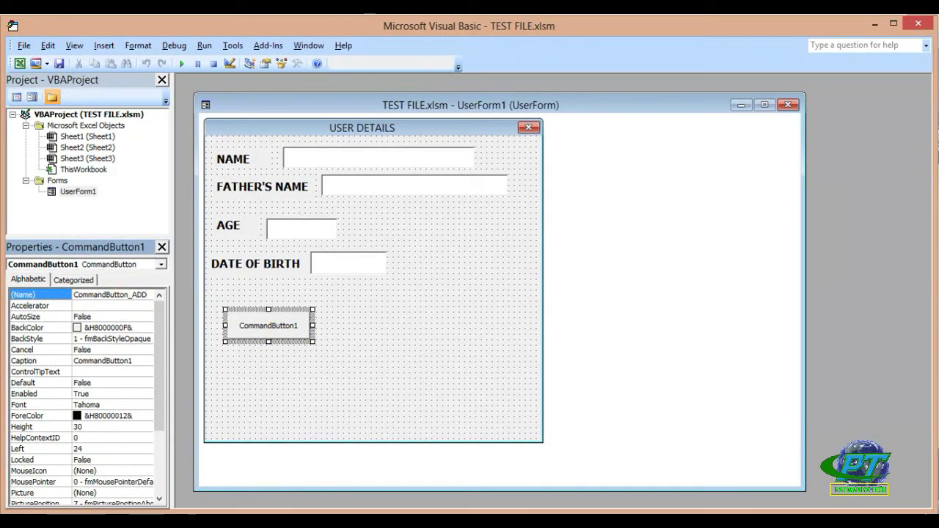
{"action": "left_click", "coordinate": [268, 328]}
Caption the button Add and give it a bold 14-point font
{"action": "left_click_drag", "start_coordinate": [297, 326], "coordinate": [257, 326]}
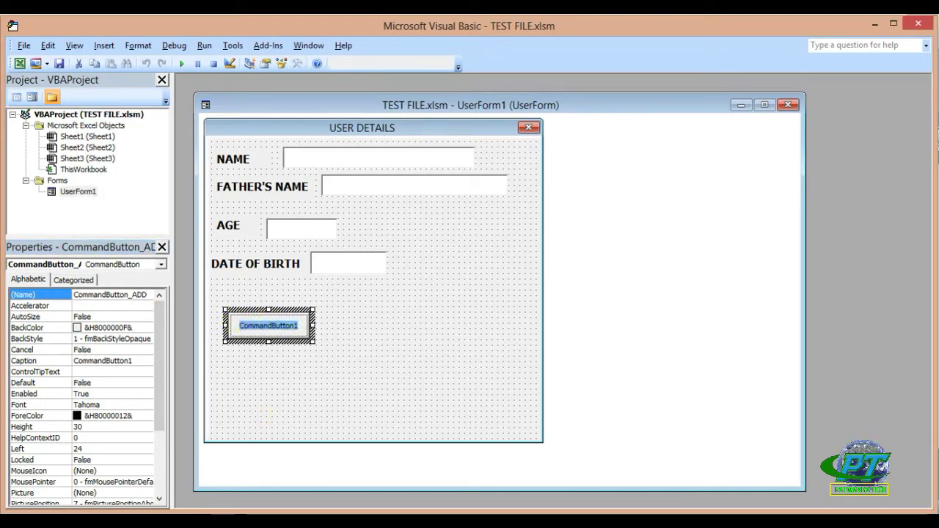
{"action": "type", "text": "ADD"}
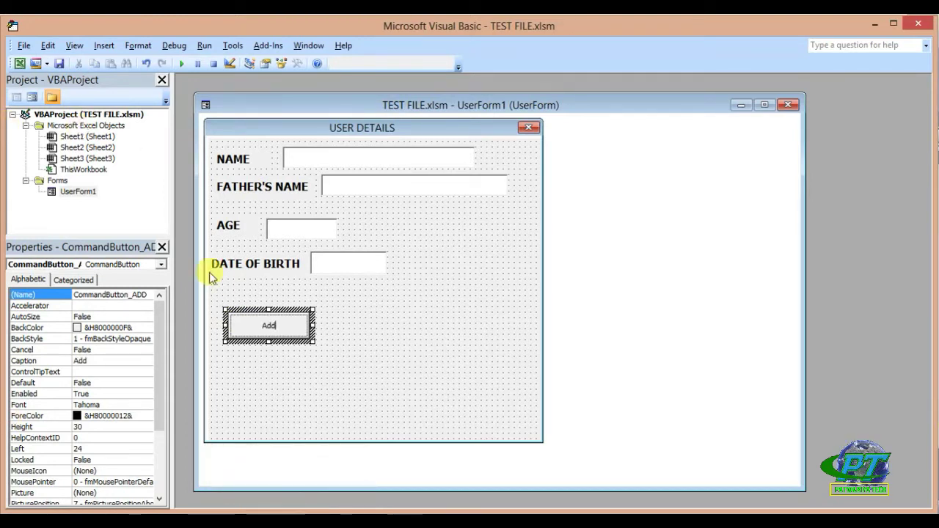
{"action": "left_click", "coordinate": [253, 341]}
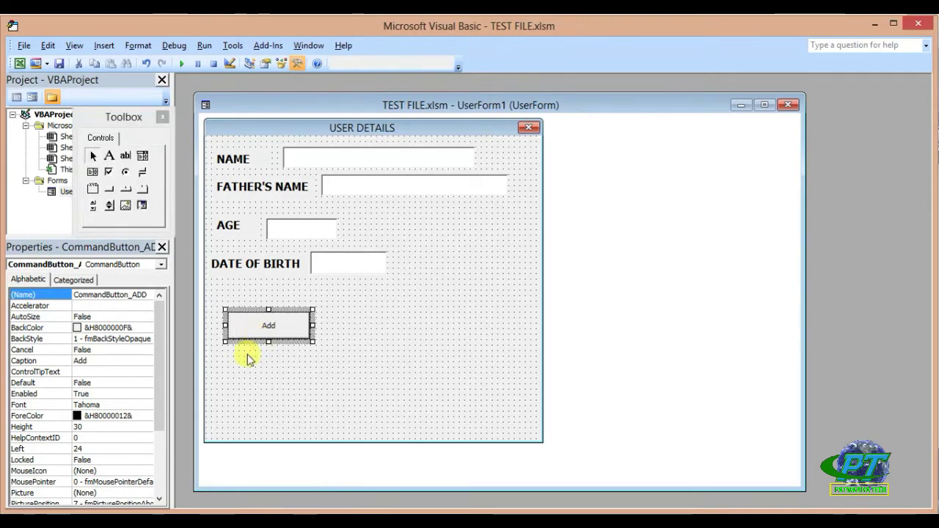
{"action": "left_click", "coordinate": [145, 403]}
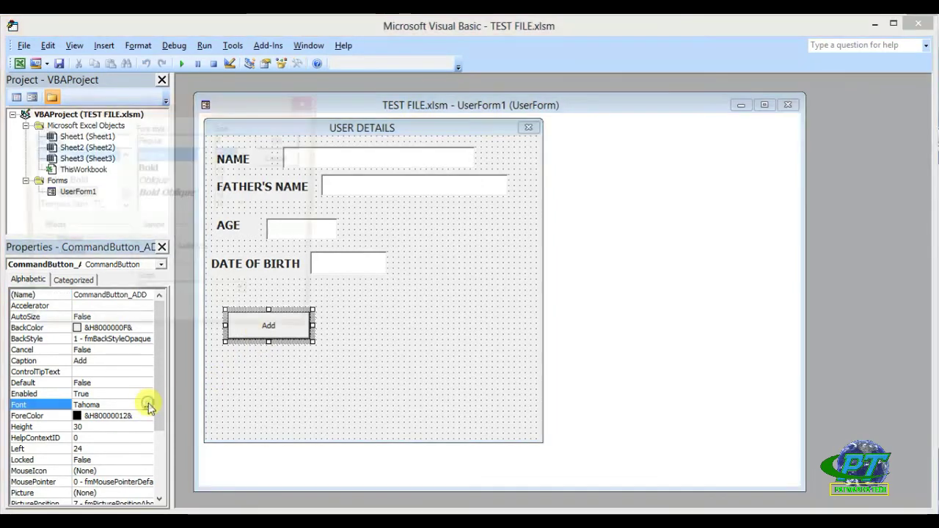
{"action": "left_click", "coordinate": [147, 405]}
{"action": "left_click", "coordinate": [166, 167]}
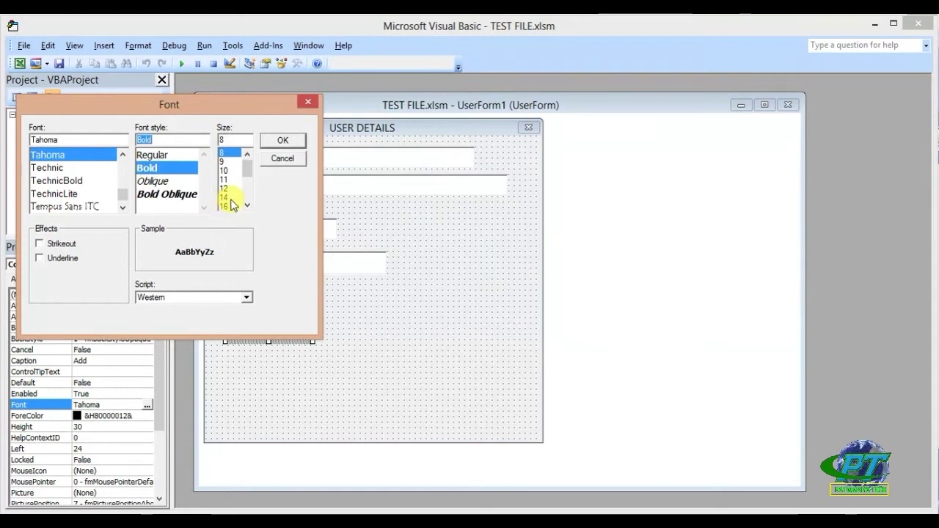
{"action": "left_click", "coordinate": [226, 197]}
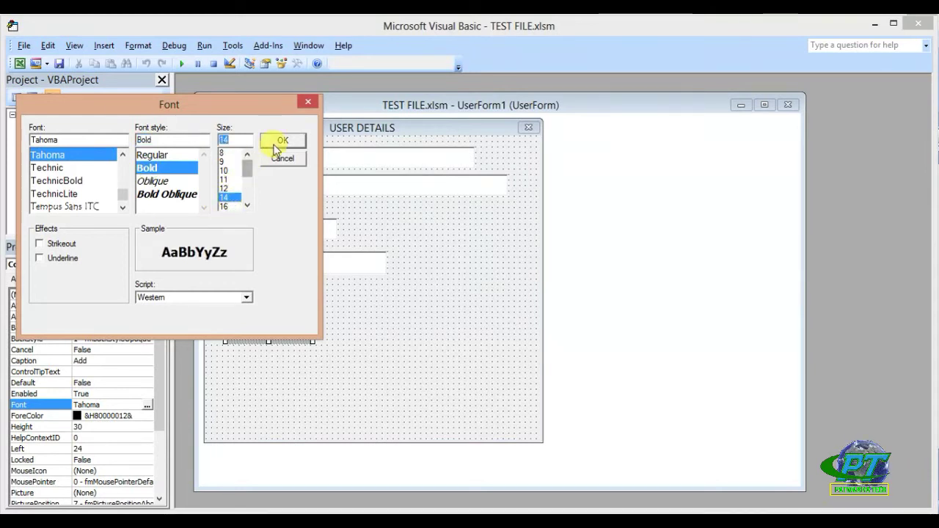
{"action": "left_click", "coordinate": [279, 142]}
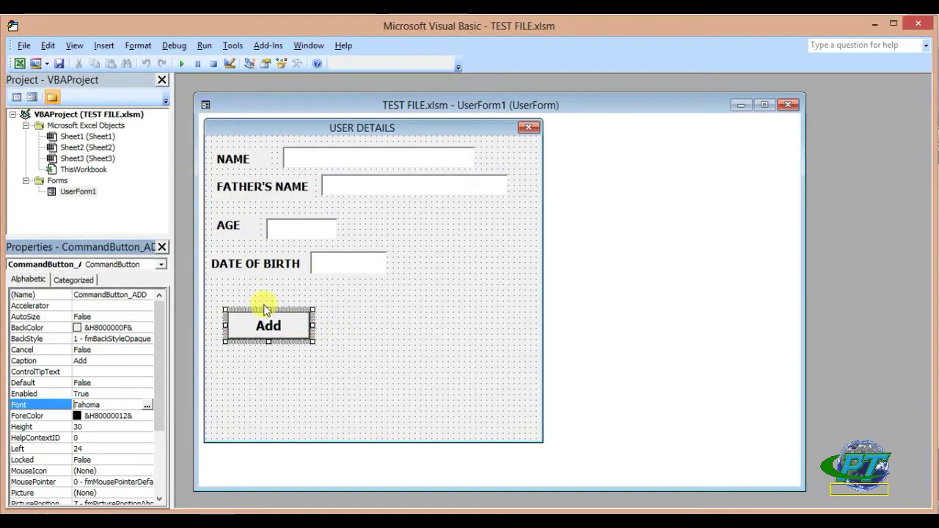
Draw a second button to the right of Add and caption it Close
{"action": "left_click", "coordinate": [352, 309]}
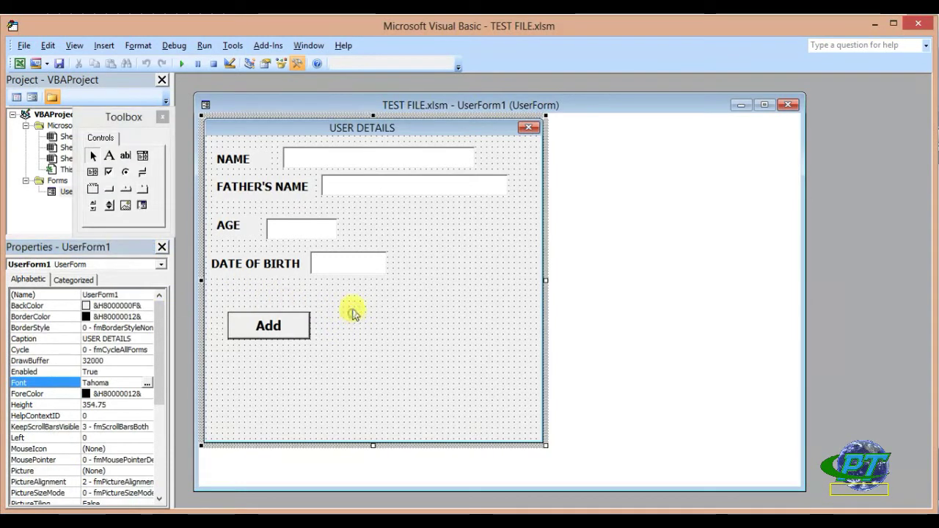
{"action": "left_click", "coordinate": [110, 190]}
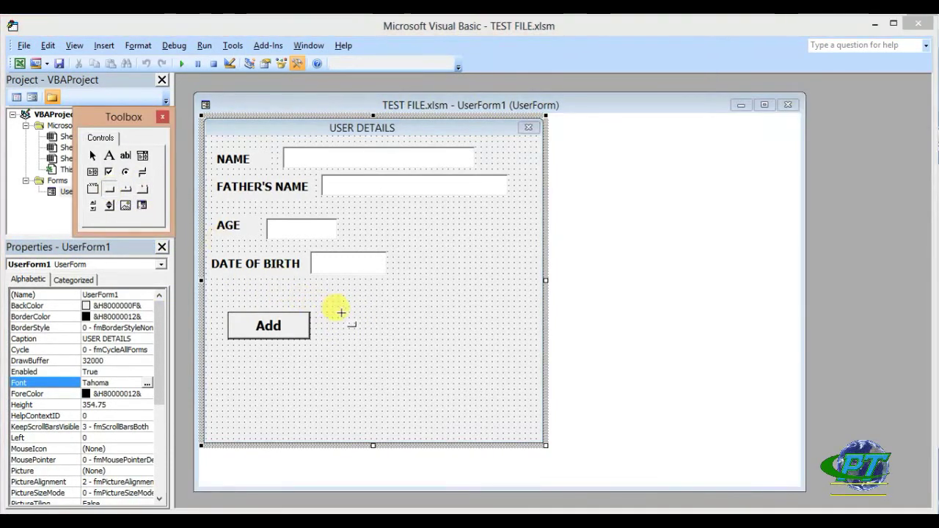
{"action": "left_click_drag", "start_coordinate": [348, 311], "coordinate": [420, 340]}
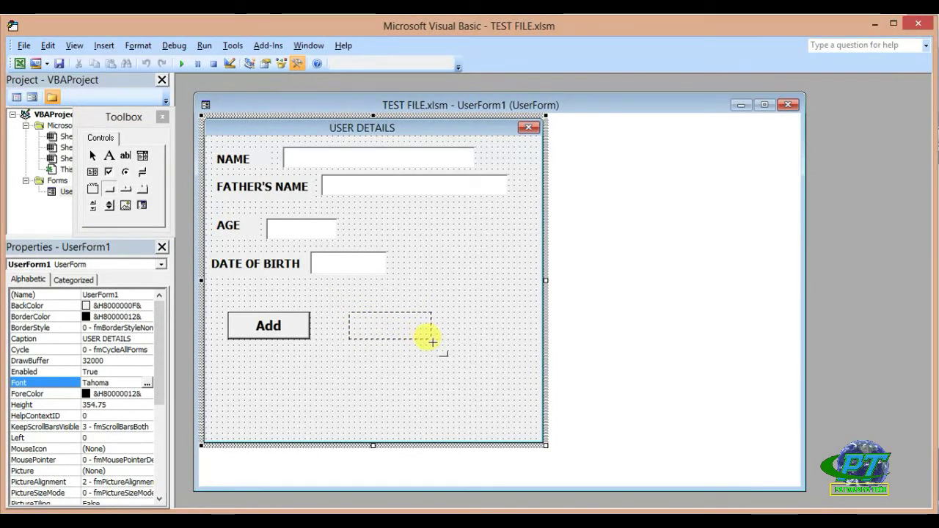
{"action": "left_click_drag", "start_coordinate": [430, 342], "coordinate": [334, 325]}
{"action": "left_click", "coordinate": [397, 327]}
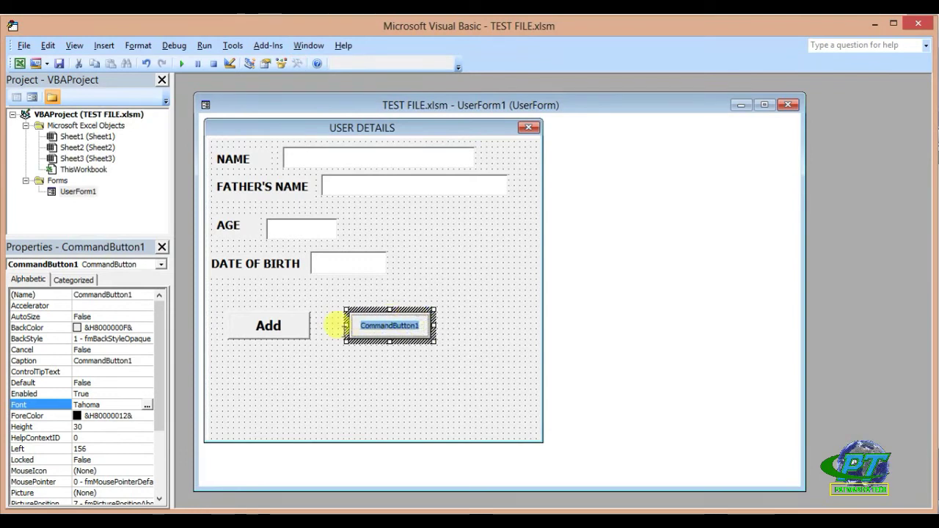
{"action": "type", "text": "c"}
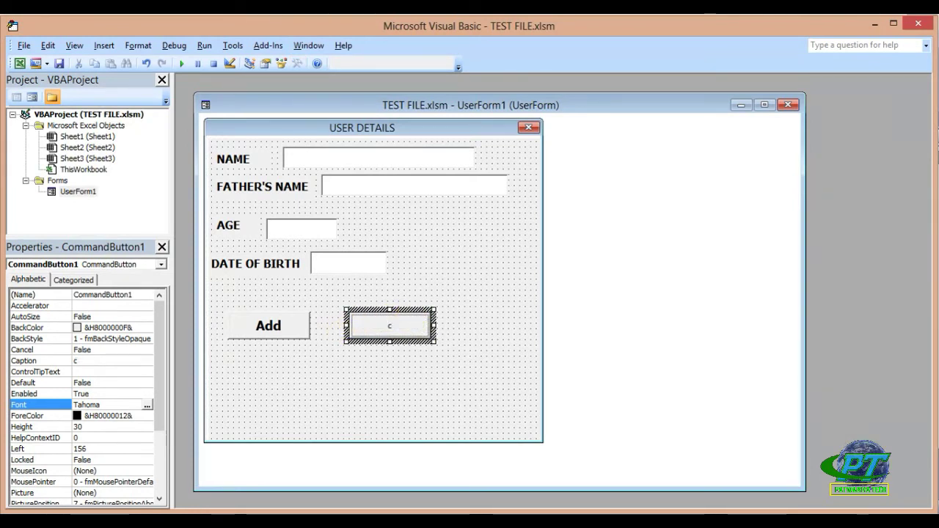
{"action": "type", "text": "e"}
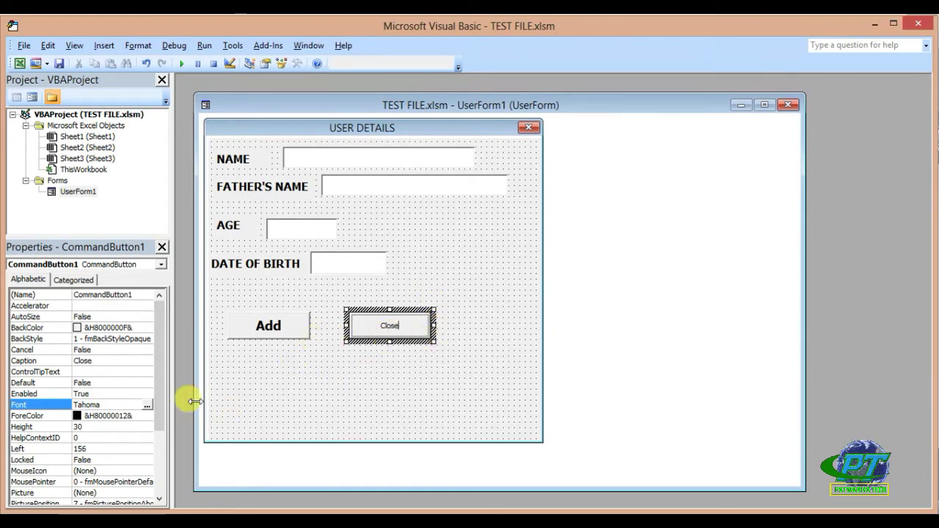
Make the Close button's font bold 14-point and name it CommandButton_close
{"action": "left_click", "coordinate": [148, 405]}
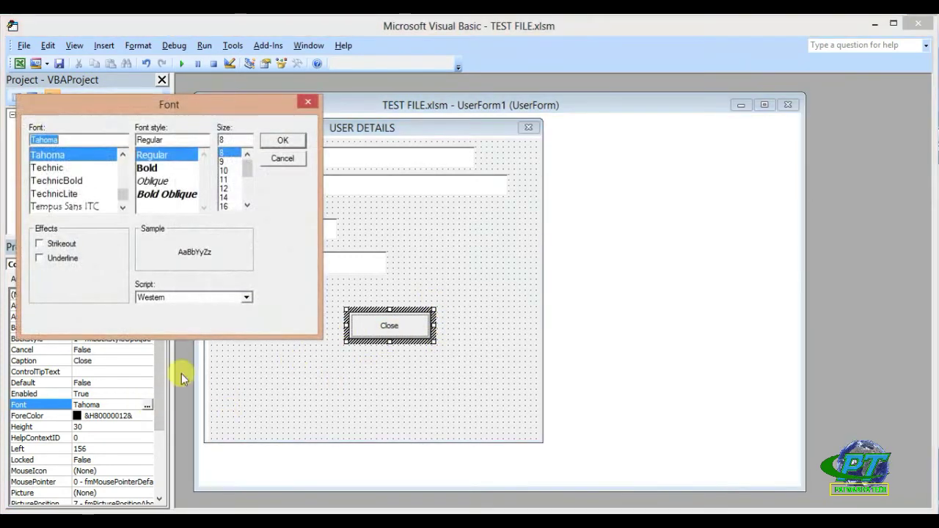
{"action": "left_click", "coordinate": [153, 170]}
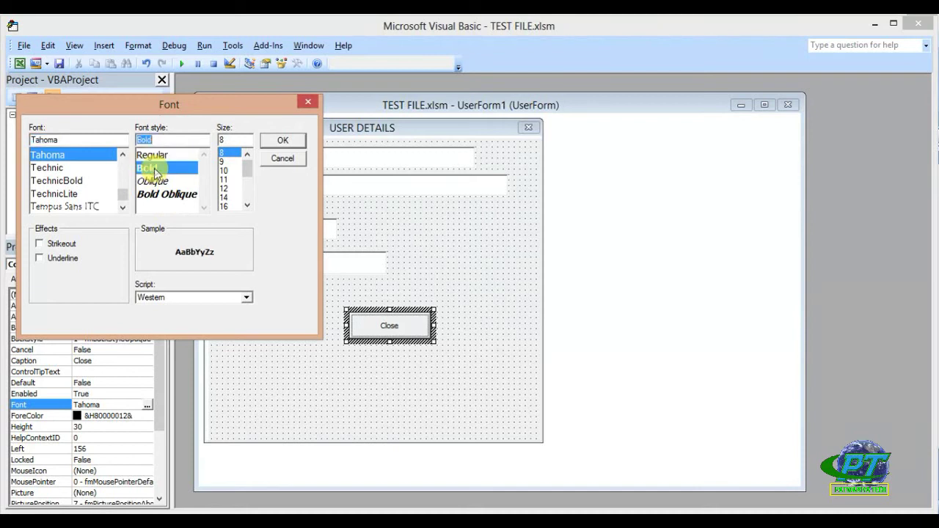
{"action": "left_click", "coordinate": [224, 197]}
{"action": "left_click", "coordinate": [283, 143]}
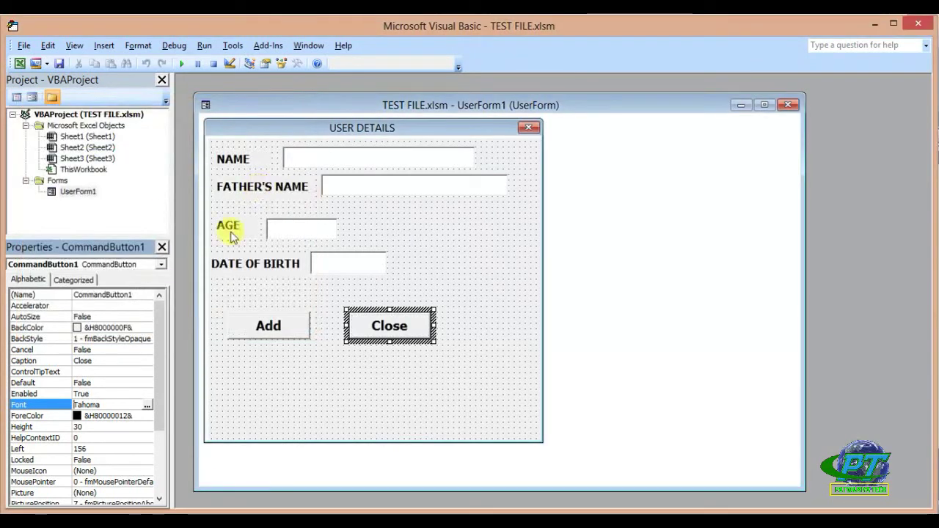
{"action": "left_click", "coordinate": [137, 295]}
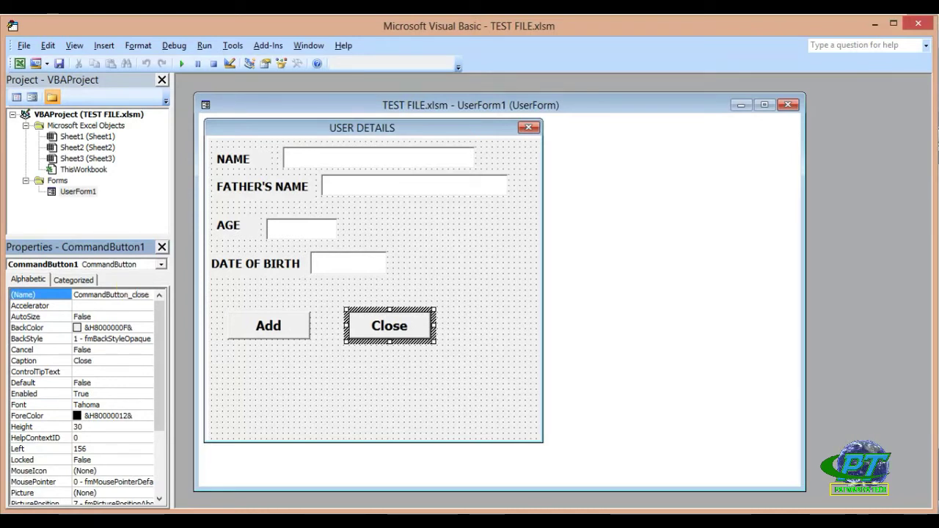
{"action": "left_click", "coordinate": [379, 389]}
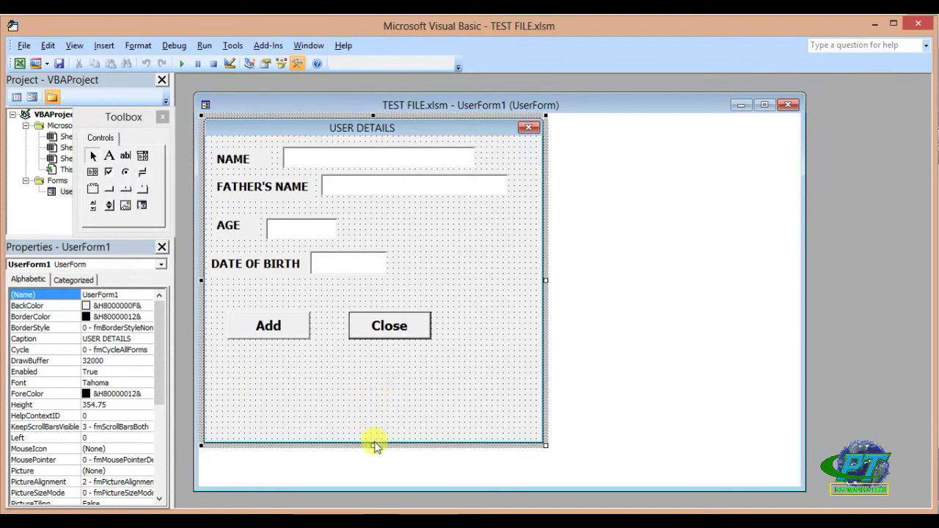
Shrink the form's height and width, nudge Close and Add rightward, and run the form
{"action": "left_click_drag", "start_coordinate": [373, 442], "coordinate": [374, 360]}
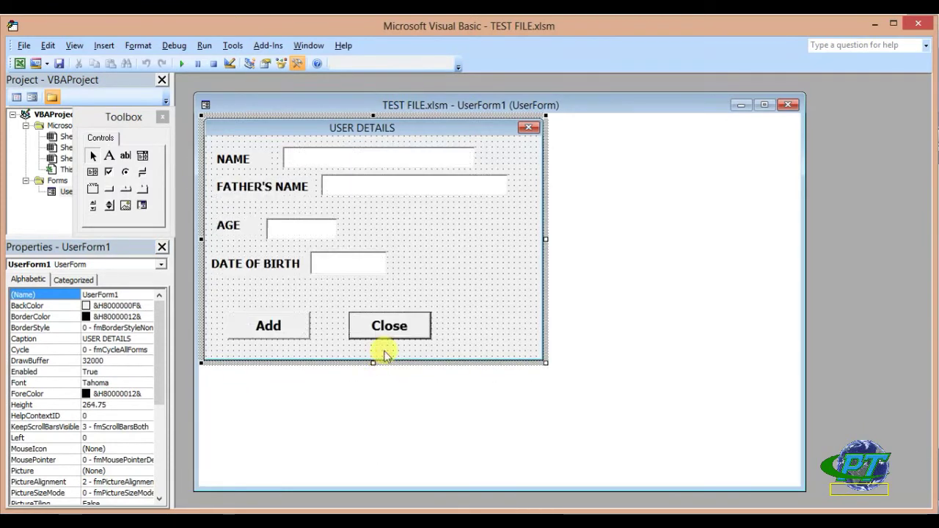
{"action": "left_click_drag", "start_coordinate": [543, 238], "coordinate": [520, 236]}
{"action": "left_click", "coordinate": [382, 327]}
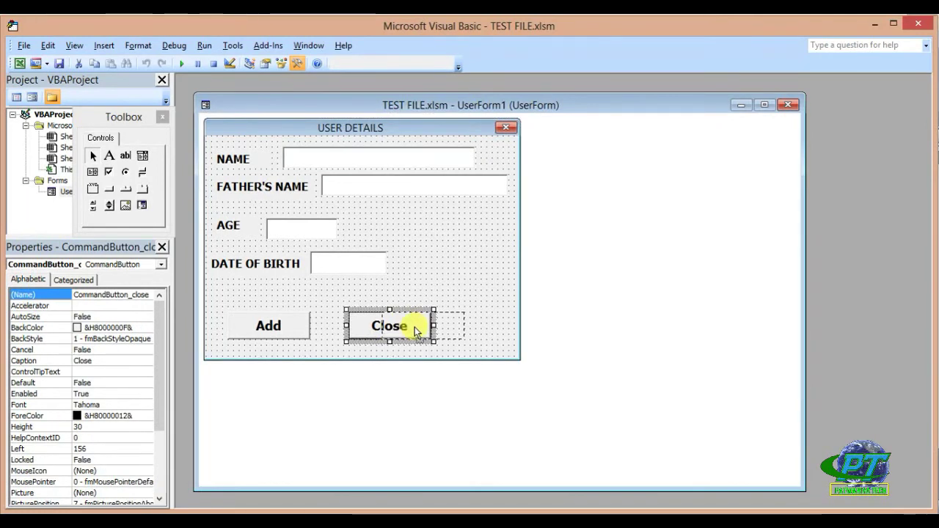
{"action": "left_click_drag", "start_coordinate": [380, 327], "coordinate": [415, 327]}
{"action": "left_click", "coordinate": [281, 327]}
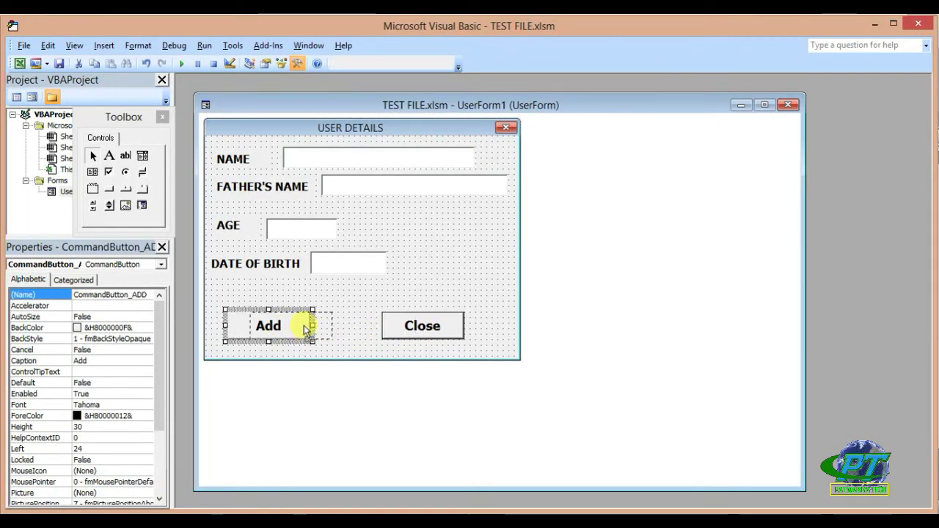
{"action": "left_click_drag", "start_coordinate": [304, 325], "coordinate": [305, 325]}
{"action": "left_click", "coordinate": [439, 255]}
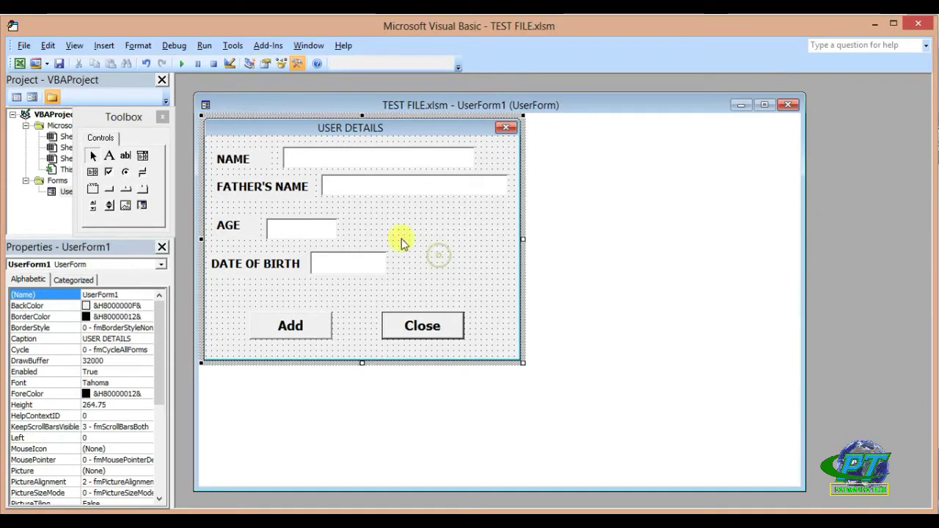
{"action": "left_click", "coordinate": [182, 64]}
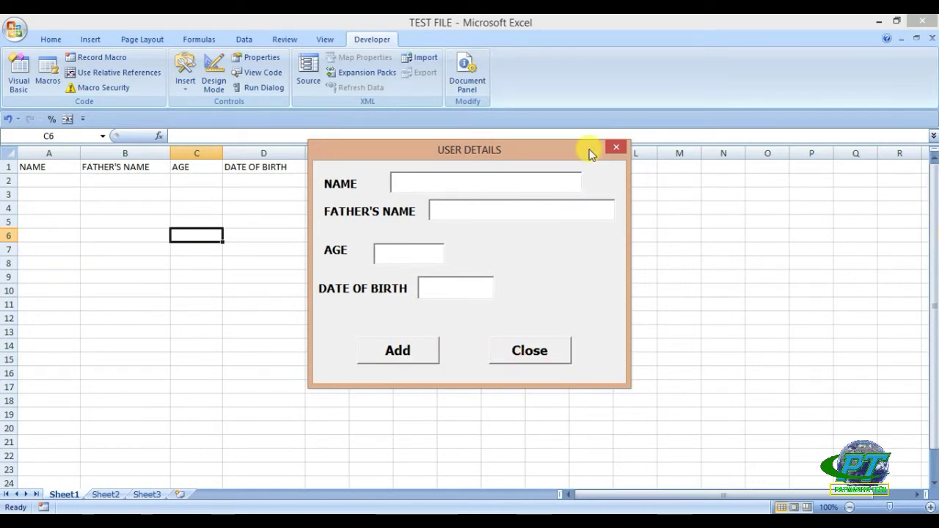
Close the form preview, save TEST FILE.xlsm, verify the four textbox names, then minimize the editor
{"action": "left_click", "coordinate": [613, 148]}
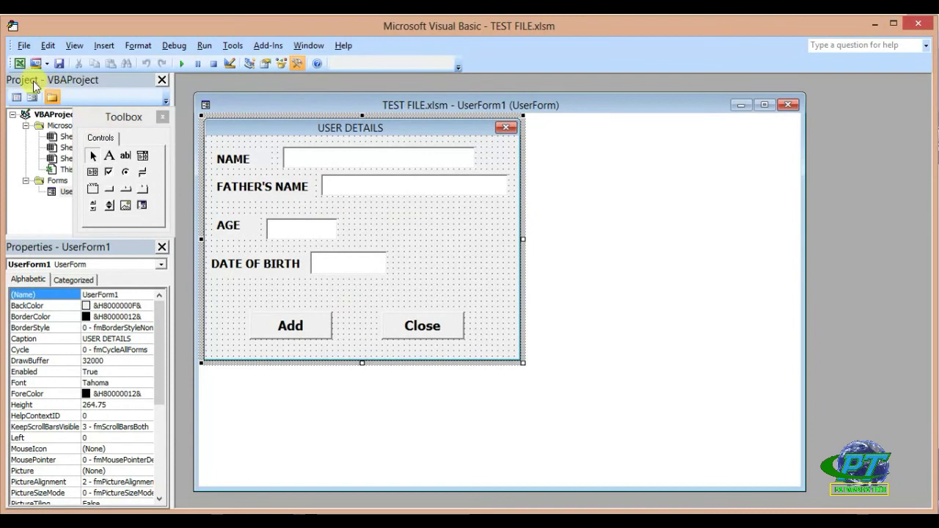
{"action": "left_click", "coordinate": [60, 62]}
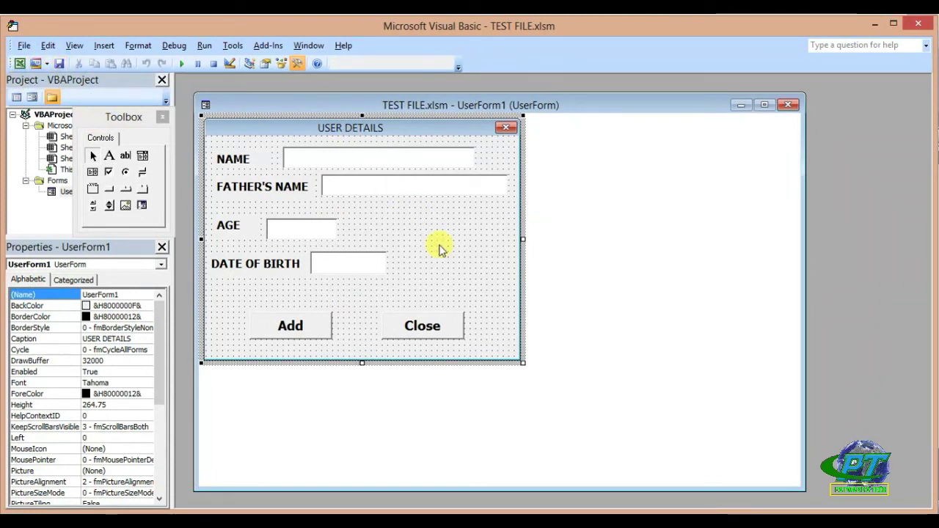
{"action": "left_click", "coordinate": [313, 157]}
{"action": "left_click", "coordinate": [332, 184]}
{"action": "left_click", "coordinate": [297, 239]}
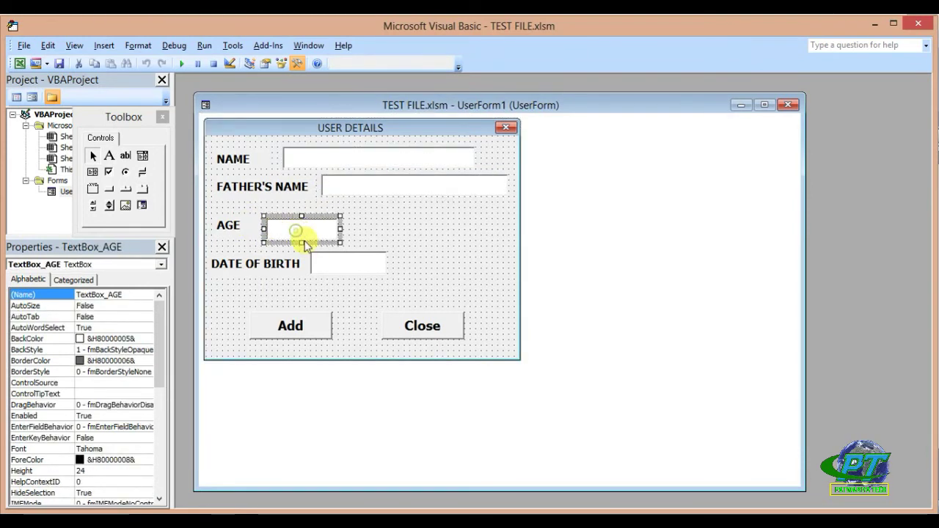
{"action": "left_click", "coordinate": [334, 262]}
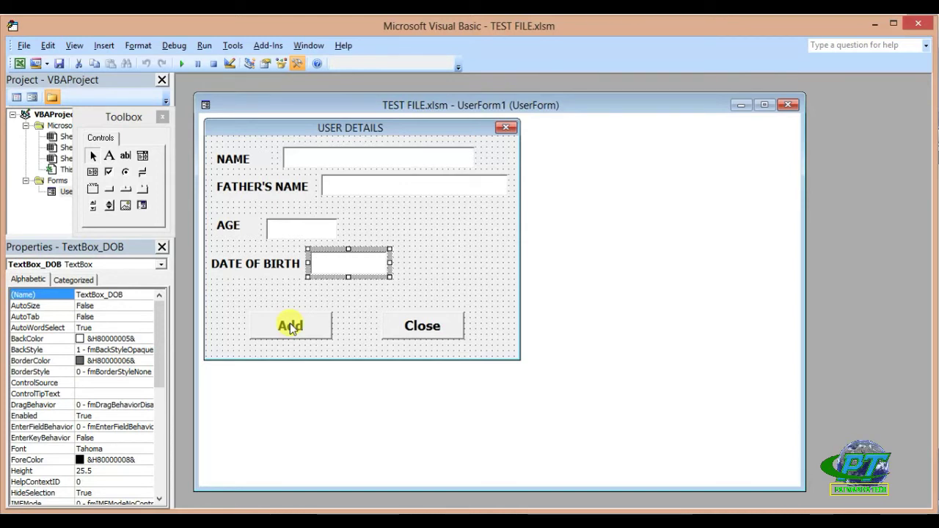
{"action": "left_click", "coordinate": [345, 134]}
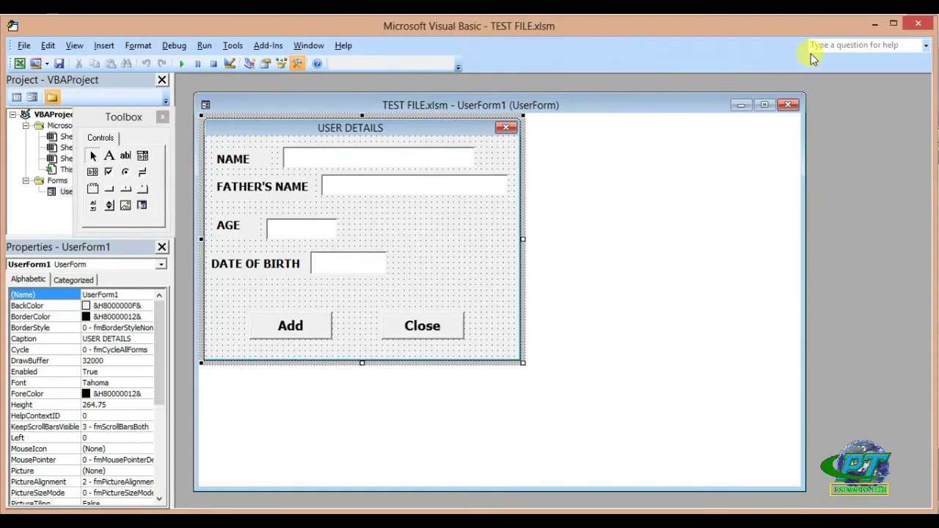
{"action": "left_click", "coordinate": [876, 26]}
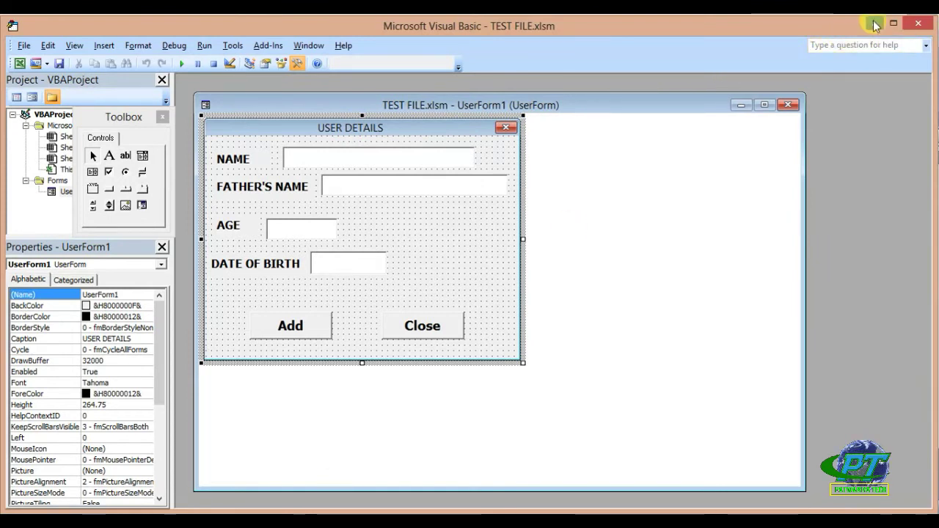
Copy the 'Dim iRow As Long' code block from the Word document back into reach of the VBA editor
{"action": "left_click", "coordinate": [876, 22]}
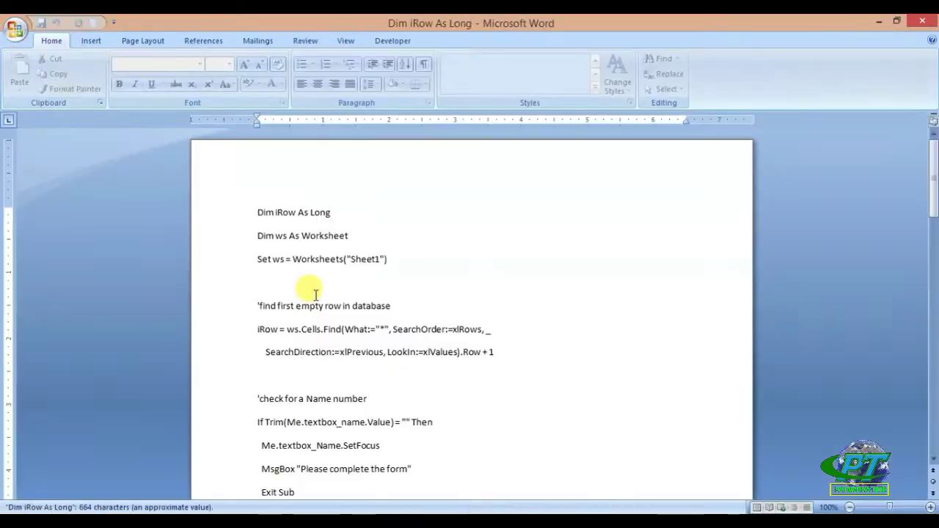
{"action": "mouse_move", "coordinate": [257, 212]}
{"action": "left_mouse_down"}
{"action": "mouse_move", "coordinate": [380, 373]}
{"action": "mouse_move", "coordinate": [380, 336]}
{"action": "mouse_move", "coordinate": [325, 349]}
{"action": "left_mouse_up"}
{"action": "right_click", "coordinate": [325, 348]}
{"action": "left_click", "coordinate": [360, 180]}
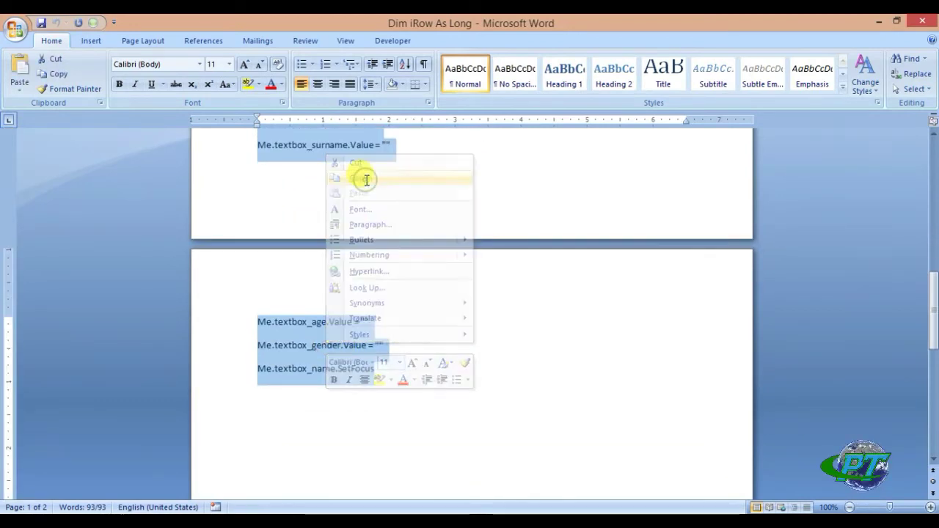
{"action": "left_click", "coordinate": [582, 471]}
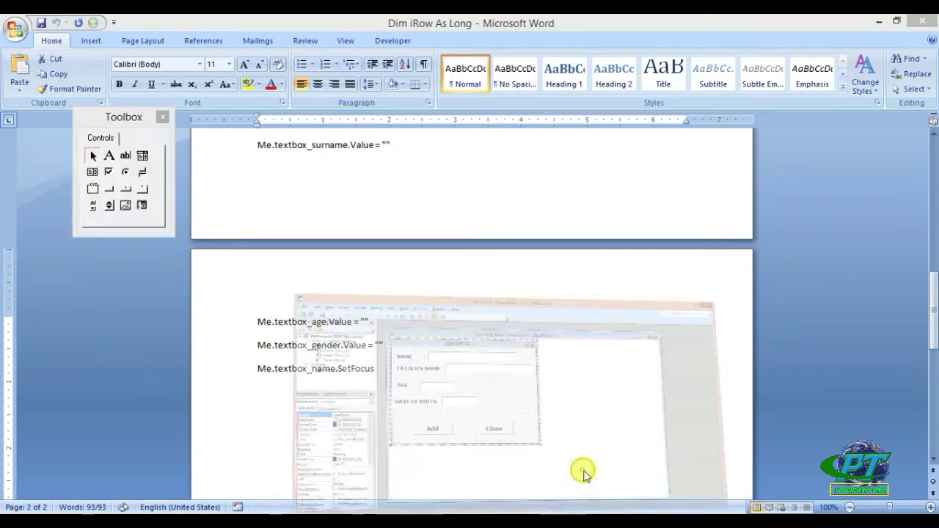
{"action": "left_click", "coordinate": [290, 329]}
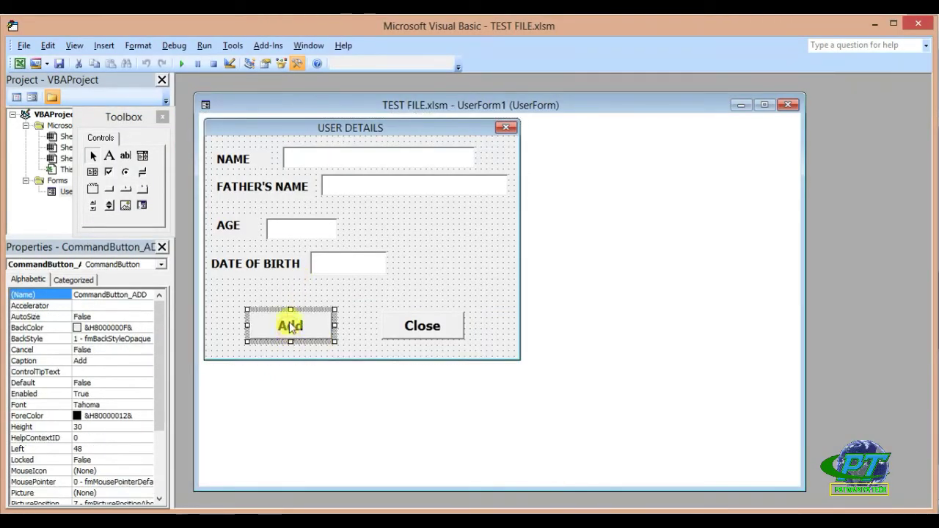
Paste the copied code into the Add button's Click procedure and move the code window aside
{"action": "right_click", "coordinate": [279, 325]}
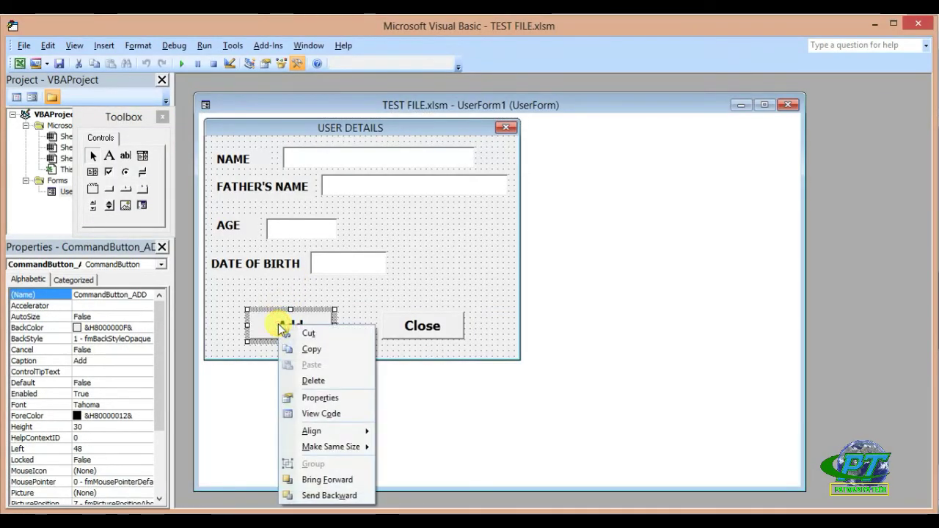
{"action": "left_click", "coordinate": [320, 415]}
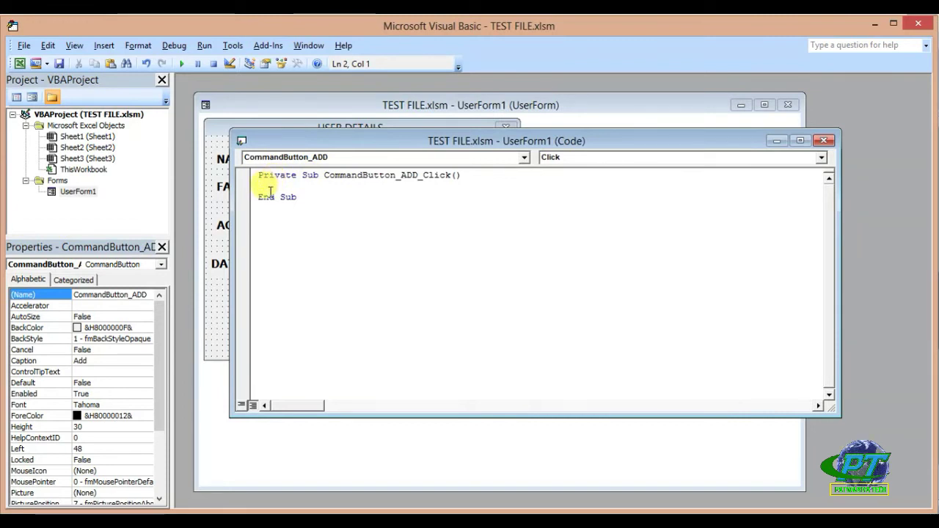
{"action": "right_click", "coordinate": [262, 190]}
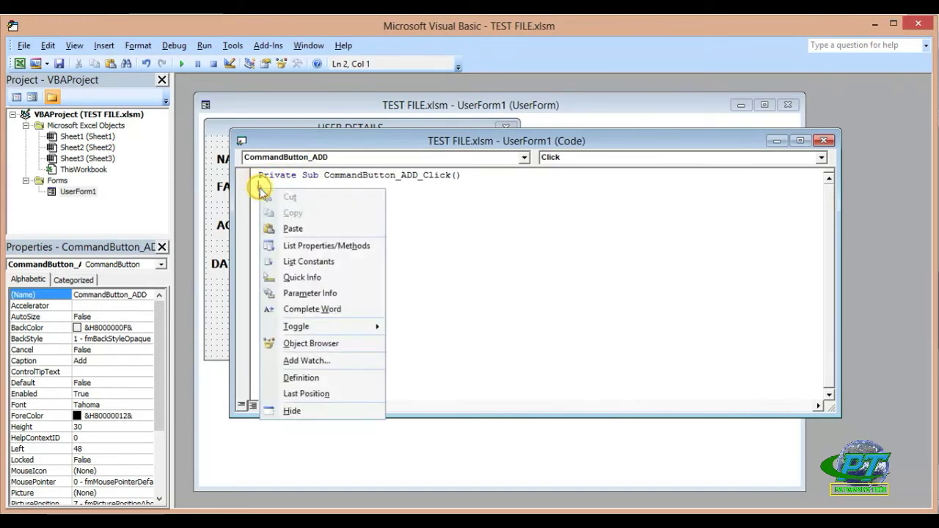
{"action": "left_click", "coordinate": [293, 228]}
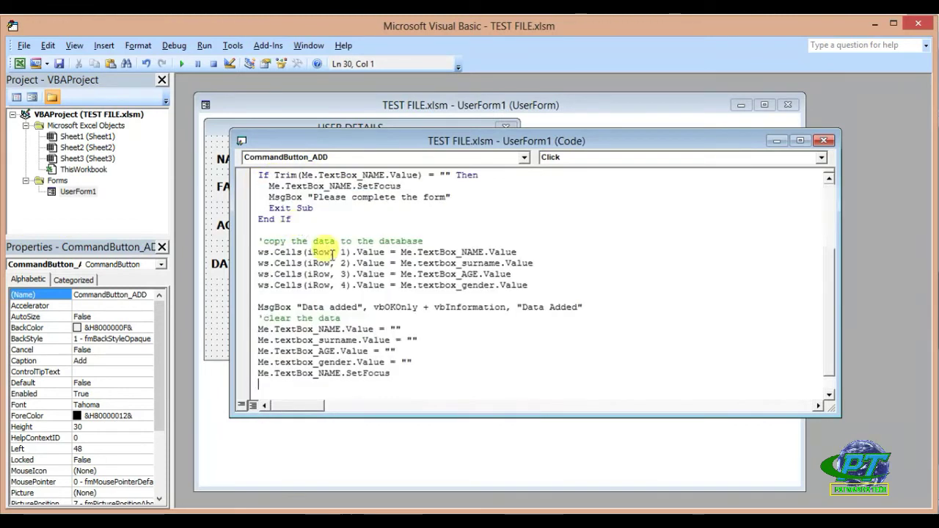
{"action": "scroll", "coordinate": [341, 260], "scroll_direction": "up", "scroll_amount": 4}
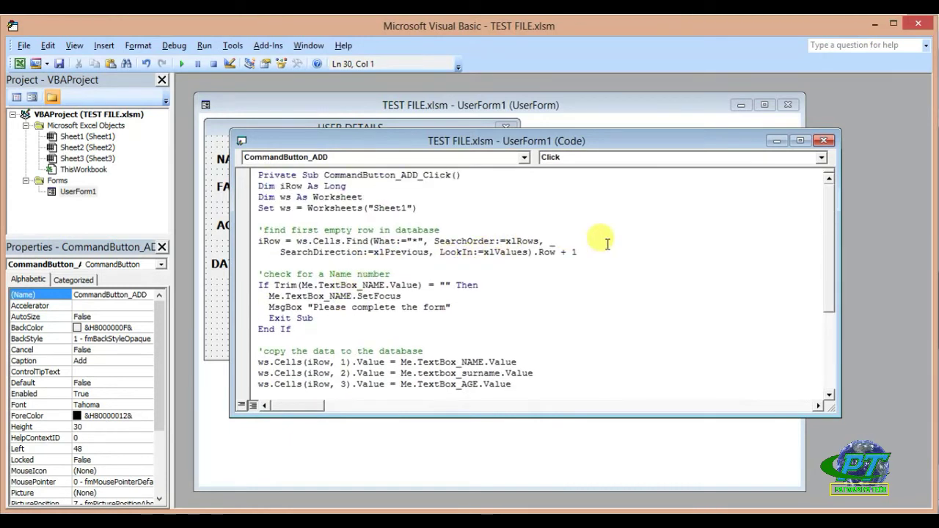
{"action": "scroll", "coordinate": [508, 284], "scroll_direction": "down", "scroll_amount": 4}
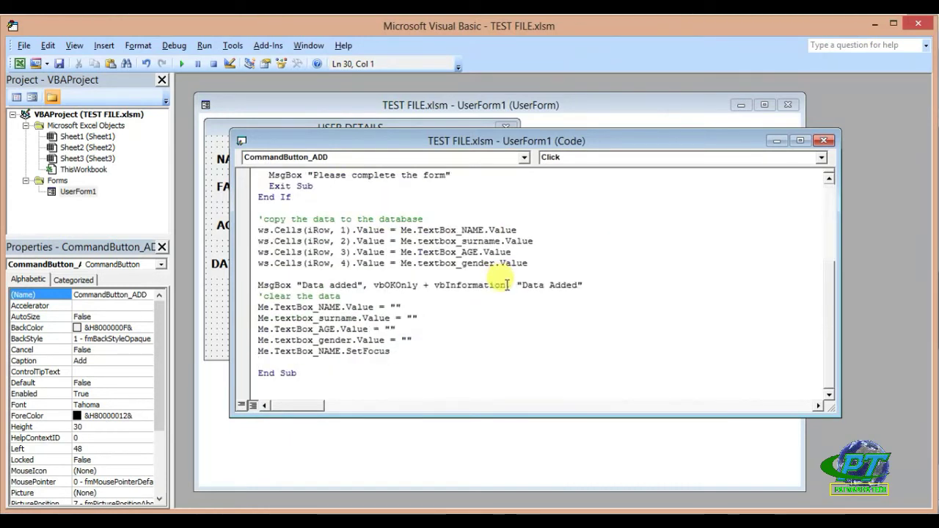
{"action": "scroll", "coordinate": [417, 287], "scroll_direction": "up", "scroll_amount": 4}
{"action": "left_click_drag", "start_coordinate": [361, 144], "coordinate": [468, 134]}
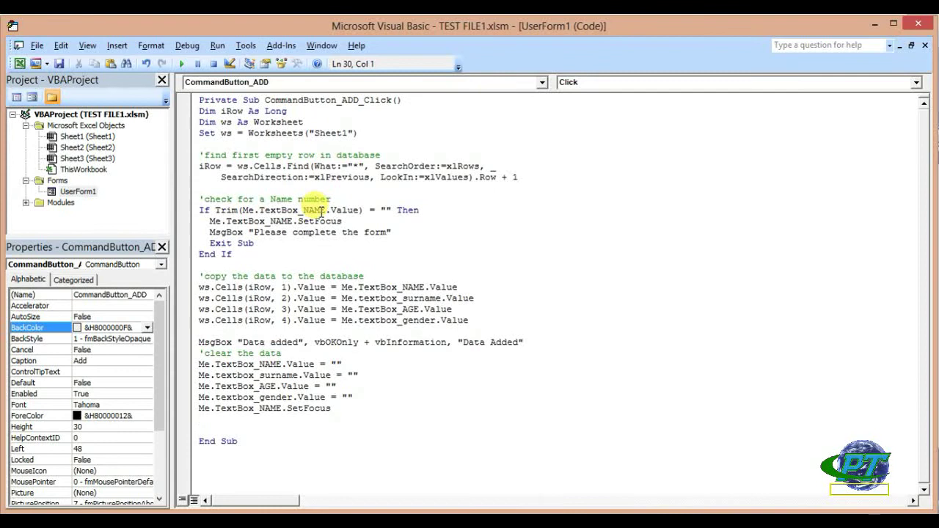
Make the If Trim empty-name check reference Me.TextBox_NAME
{"action": "left_click_drag", "start_coordinate": [325, 210], "coordinate": [254, 210]}
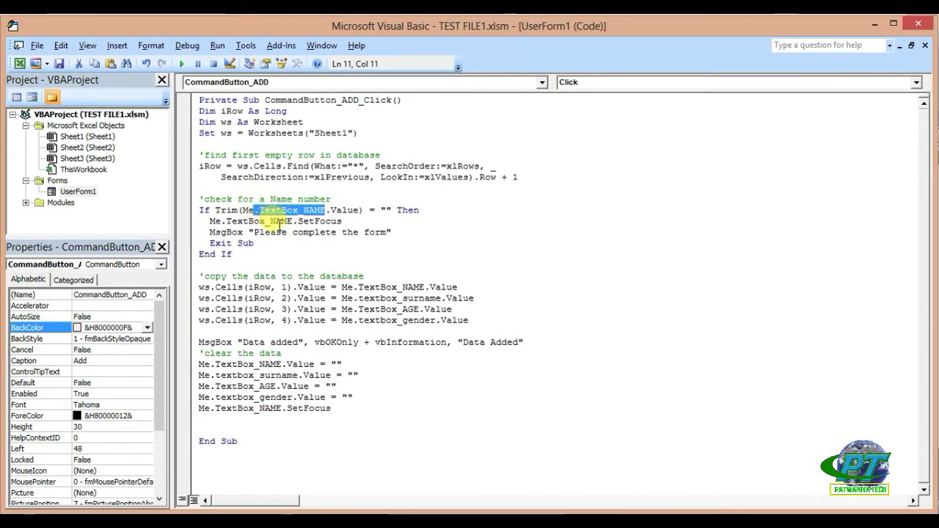
{"action": "type", "text": "."}
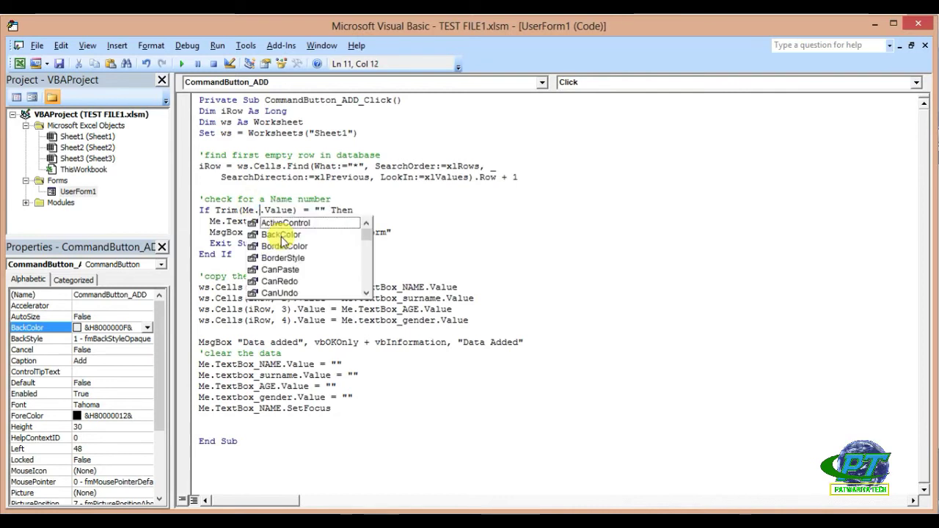
{"action": "type", "text": "TEX"}
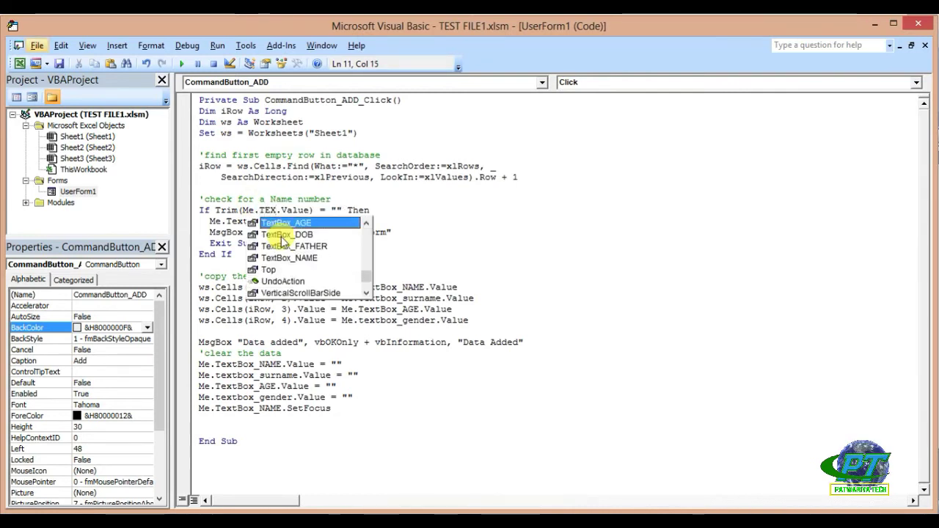
{"action": "key", "text": "alt+t"}
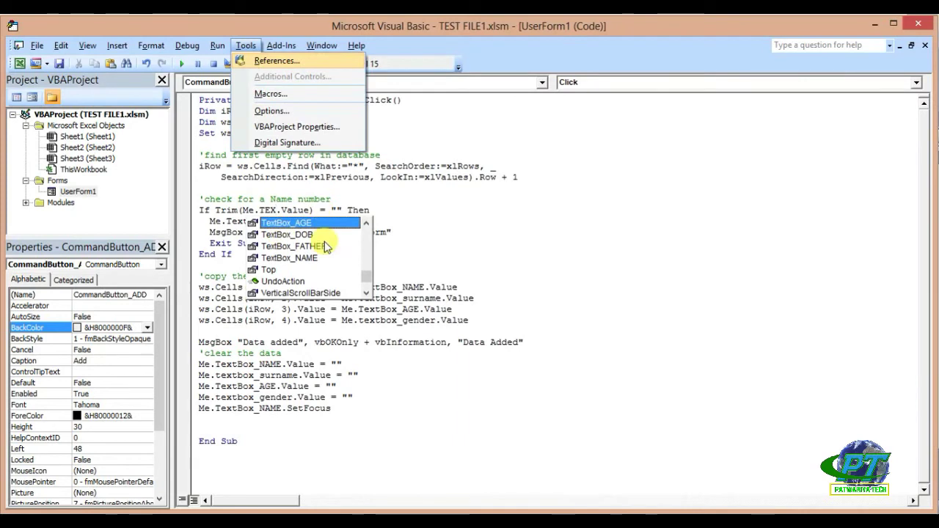
{"action": "left_click", "coordinate": [315, 258]}
{"action": "double_click", "coordinate": [316, 258]}
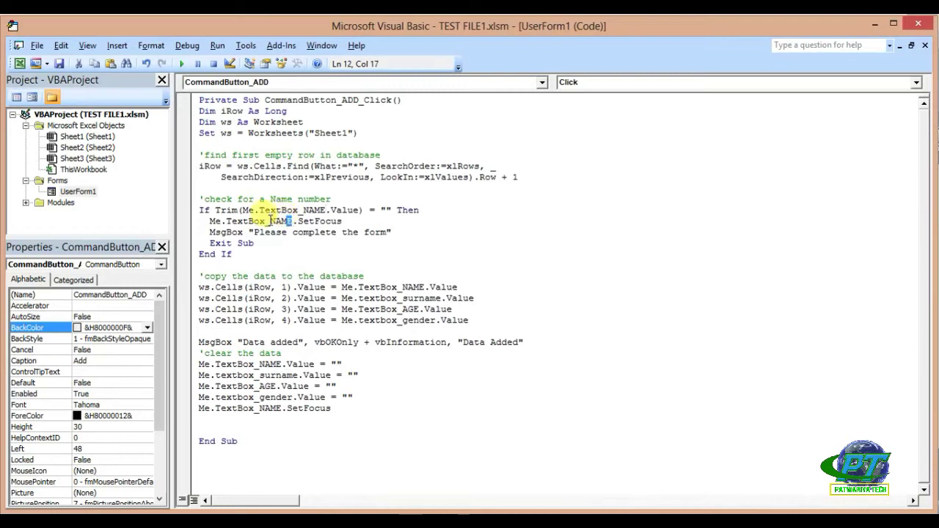
Point the SetFocus line at Me.TextBox_NAME
{"action": "left_click_drag", "start_coordinate": [293, 221], "coordinate": [224, 220]}
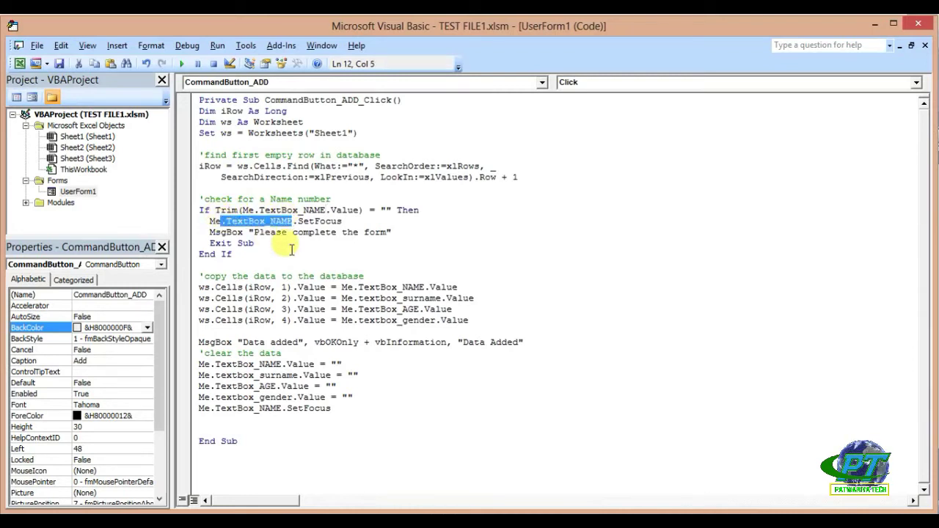
{"action": "type", "text": ".text"}
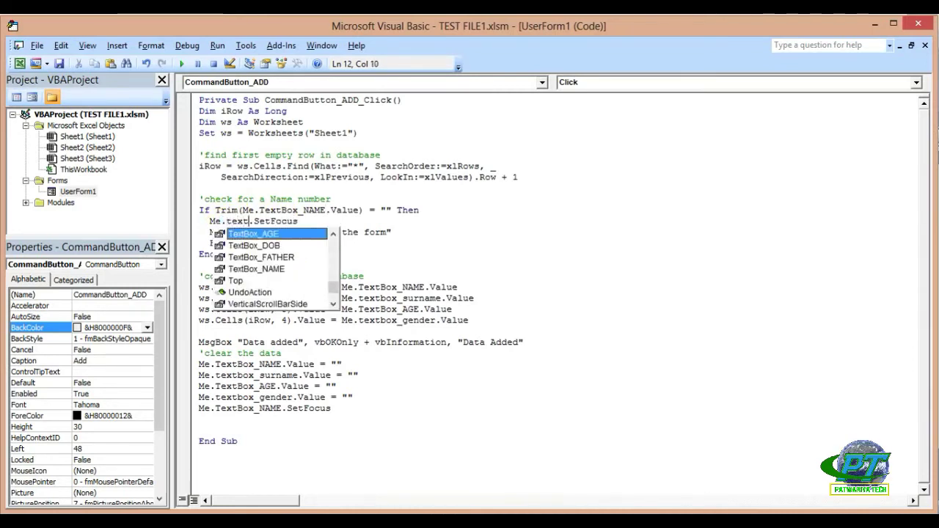
{"action": "double_click", "coordinate": [269, 269]}
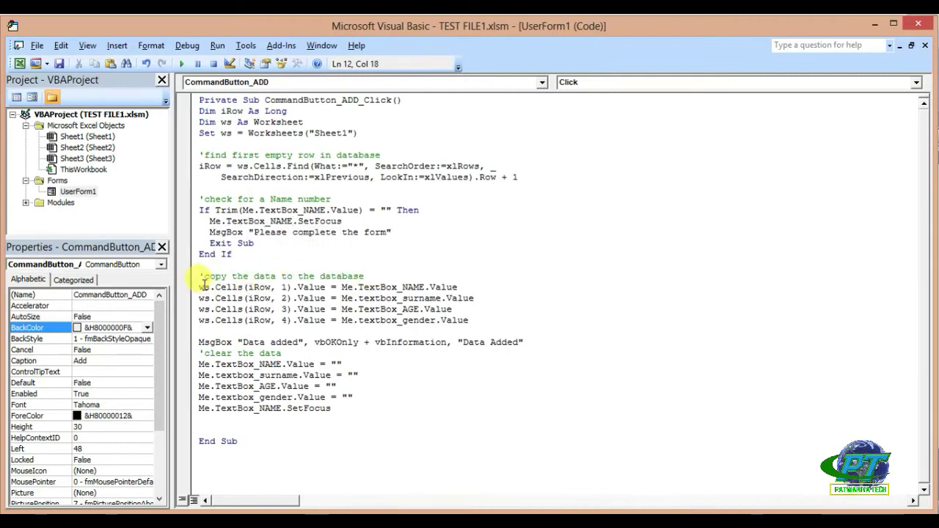
{"action": "left_click_drag", "start_coordinate": [204, 277], "coordinate": [353, 276]}
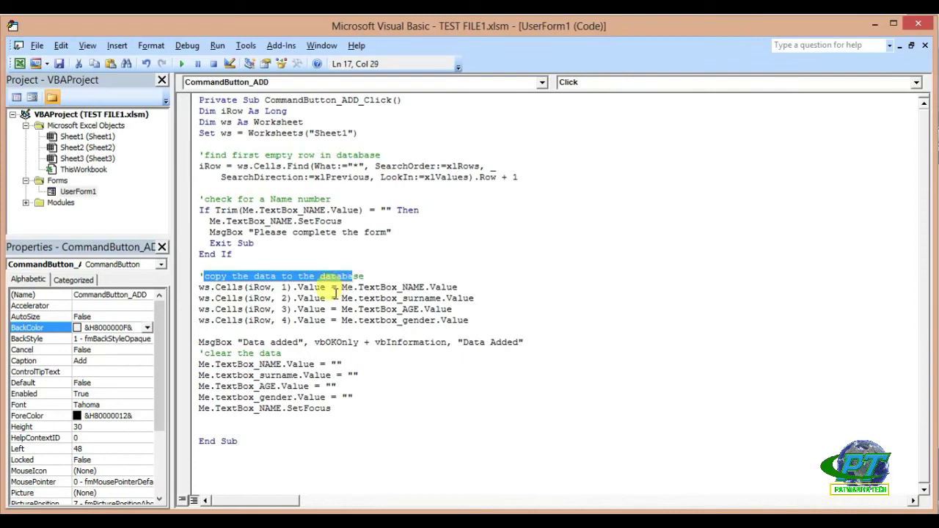
Set the column 1 and 2 copy lines to read TextBox_NAME and TextBox_FATHER
{"action": "left_click", "coordinate": [337, 297]}
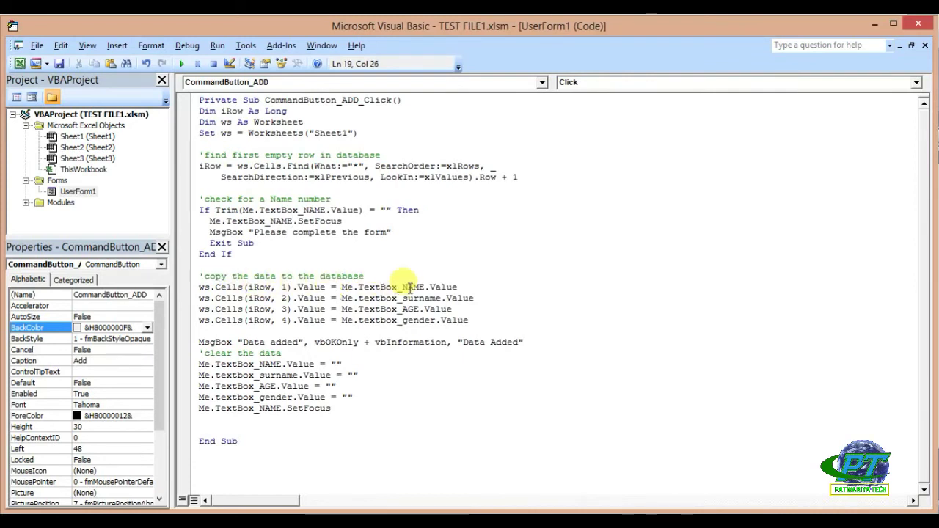
{"action": "left_click_drag", "start_coordinate": [426, 287], "coordinate": [353, 287]}
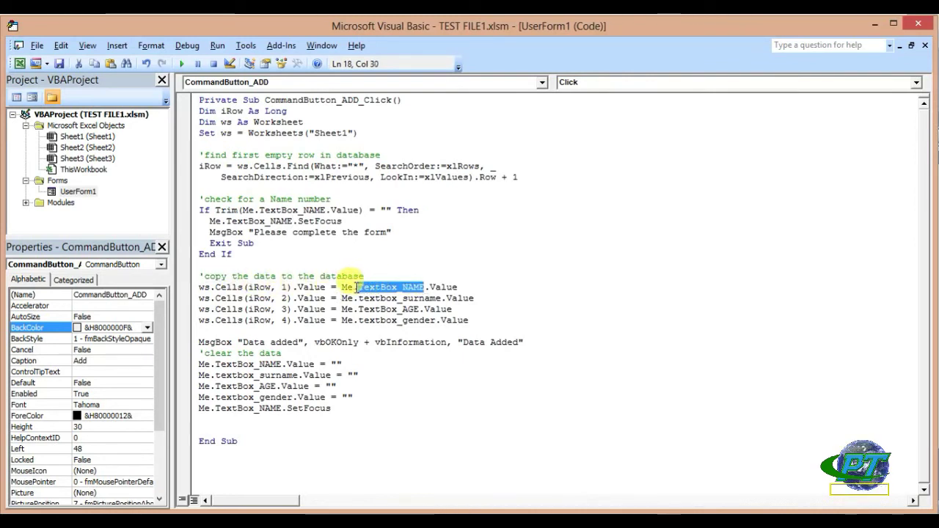
{"action": "type", "text": "."}
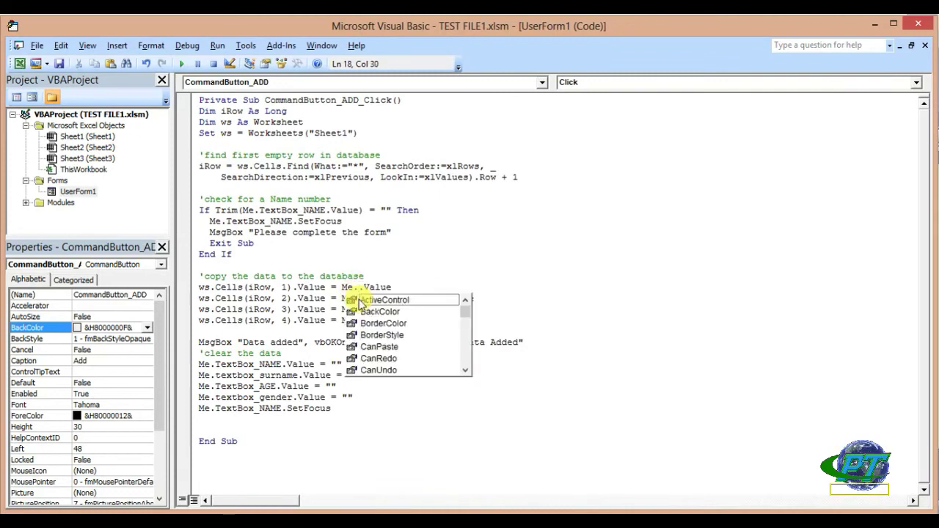
{"action": "type", "text": "text"}
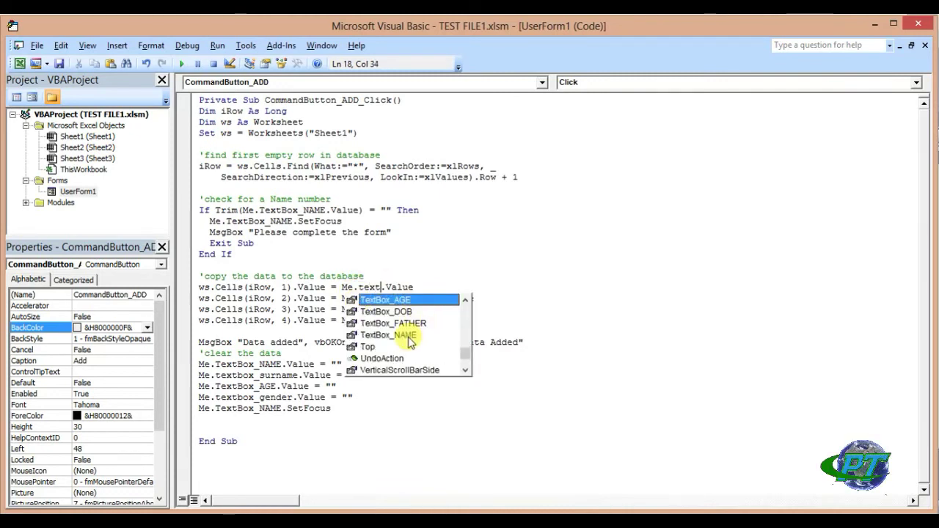
{"action": "double_click", "coordinate": [404, 335]}
{"action": "mouse_move", "coordinate": [440, 298]}
{"action": "left_mouse_down"}
{"action": "mouse_move", "coordinate": [348, 299]}
{"action": "mouse_move", "coordinate": [358, 301]}
{"action": "left_mouse_up"}
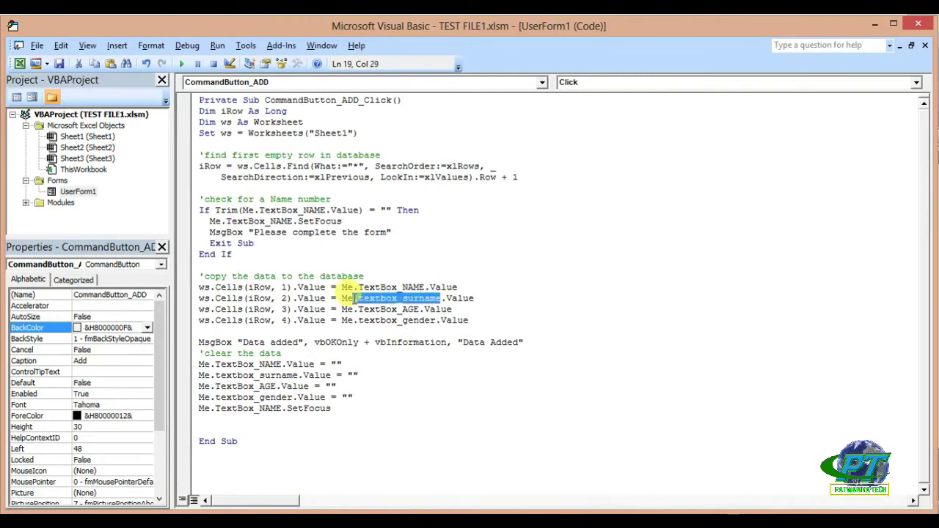
{"action": "left_click_drag", "start_coordinate": [354, 299], "coordinate": [352, 299]}
{"action": "type", "text": "."}
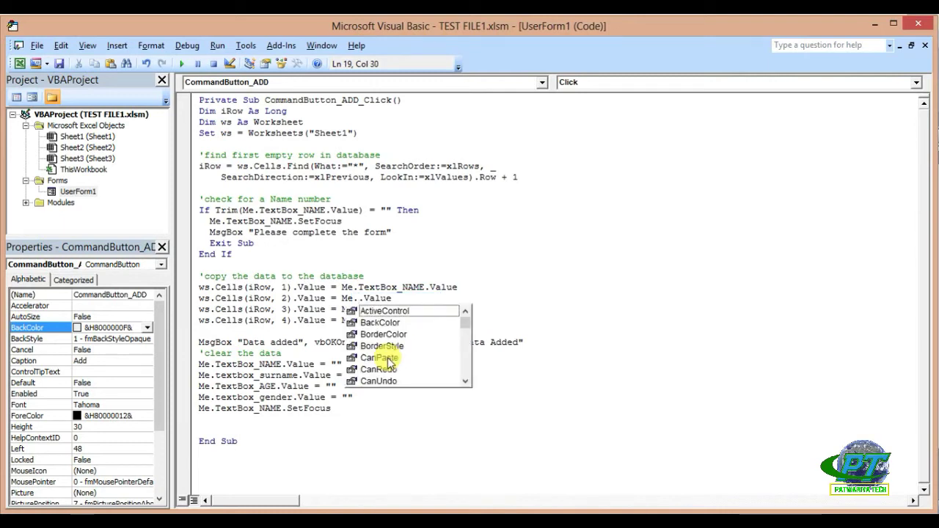
{"action": "type", "text": "s"}
{"action": "key", "text": "BackSpace"}
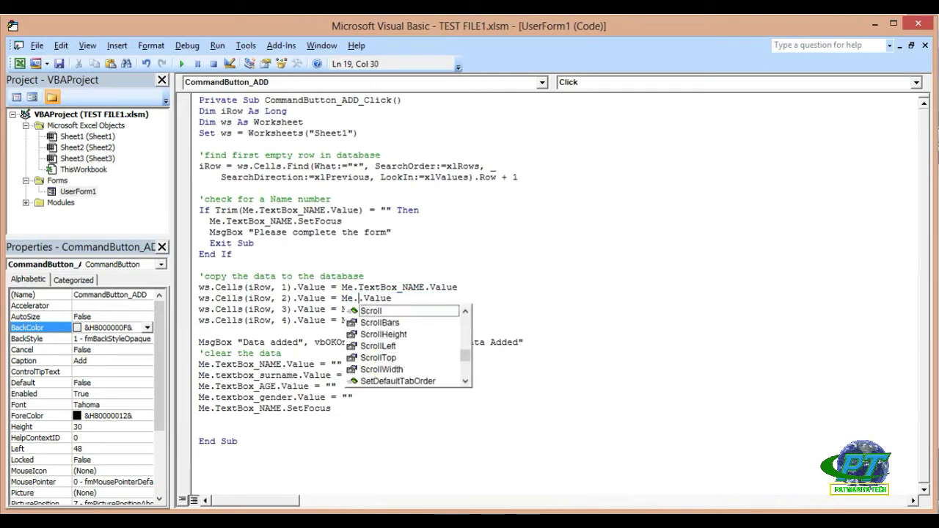
{"action": "type", "text": "text"}
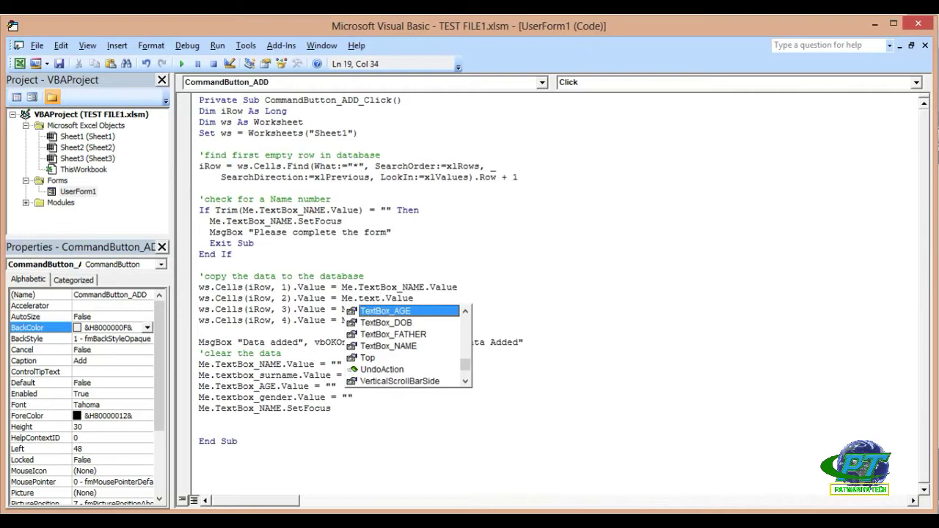
{"action": "double_click", "coordinate": [403, 334]}
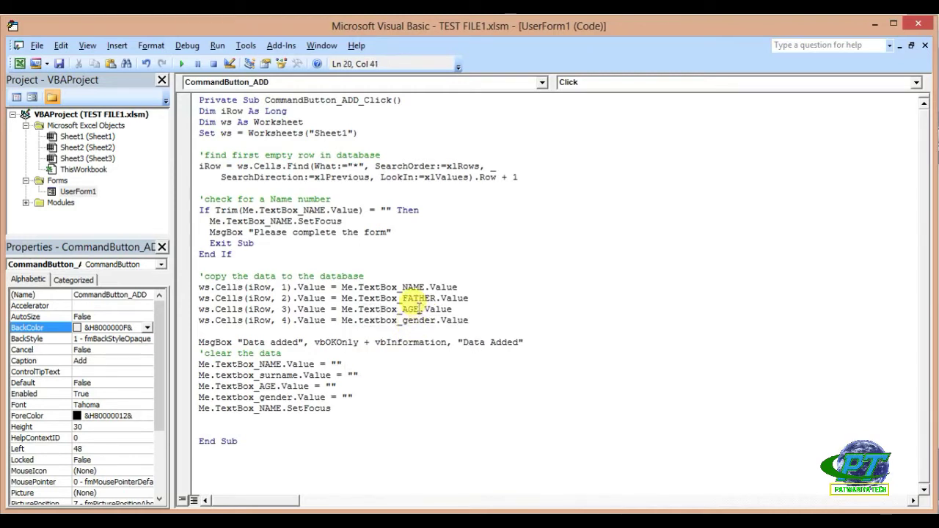
Set the column 3 and 4 copy lines to read TextBox_AGE and TextBox_DOB
{"action": "left_click_drag", "start_coordinate": [419, 309], "coordinate": [359, 309]}
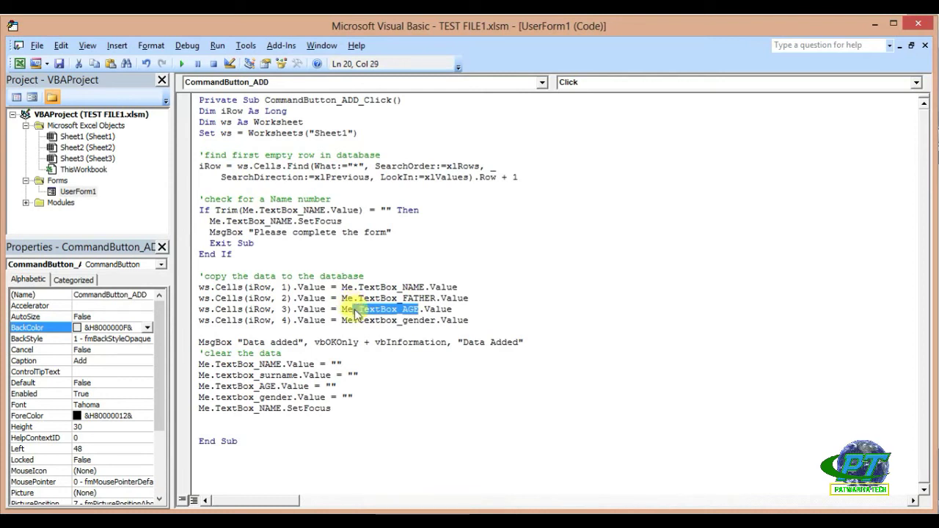
{"action": "type", "text": ".text"}
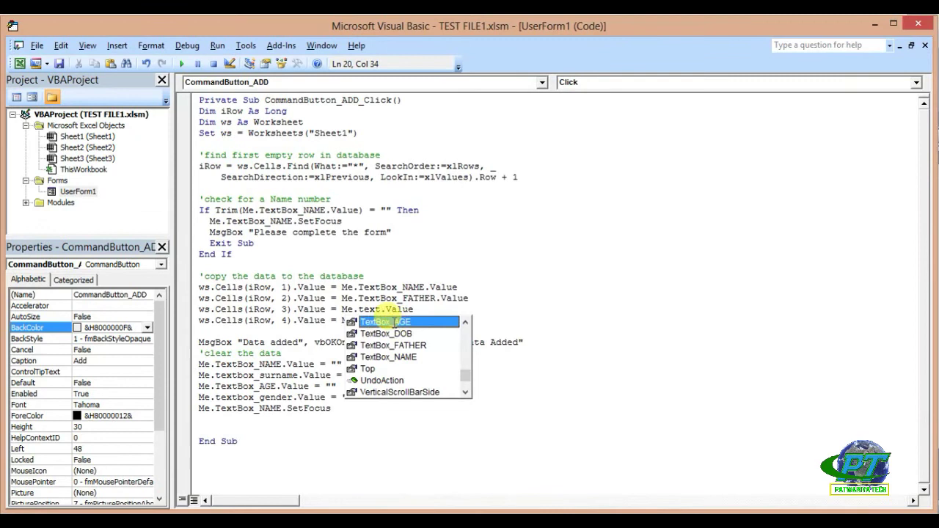
{"action": "double_click", "coordinate": [403, 320]}
{"action": "left_click_drag", "start_coordinate": [436, 321], "coordinate": [359, 321]}
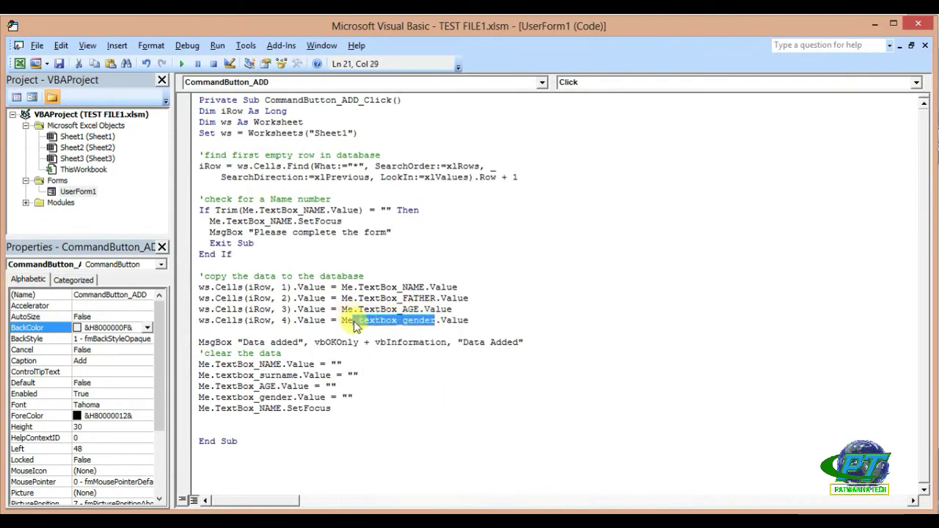
{"action": "type", "text": ".text"}
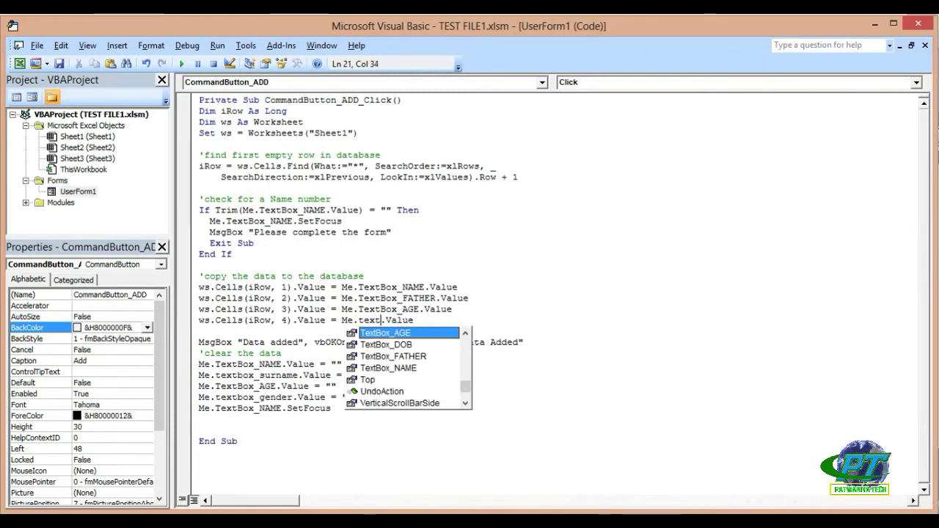
{"action": "double_click", "coordinate": [386, 344]}
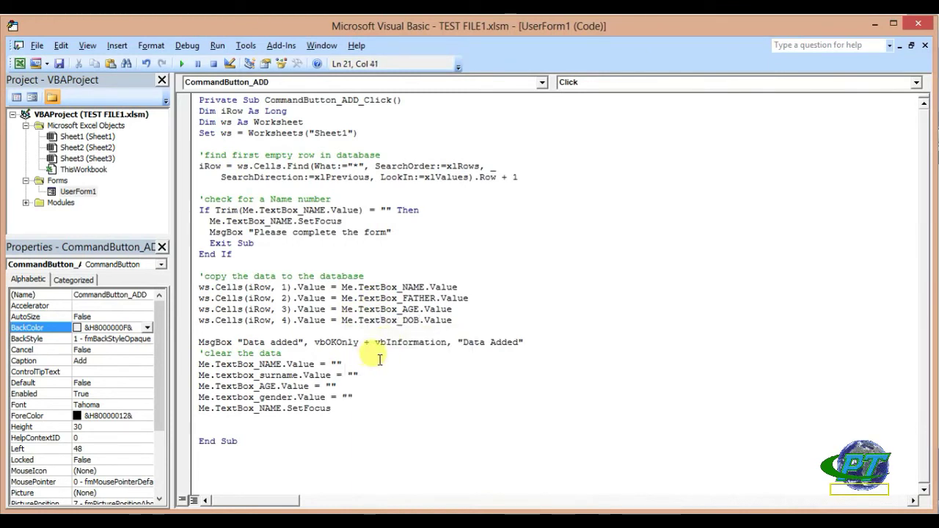
Correct the first two clear-data lines to TextBox_NAME.Text and TextBox_FATHER.Text
{"action": "left_click_drag", "start_coordinate": [212, 353], "coordinate": [266, 354]}
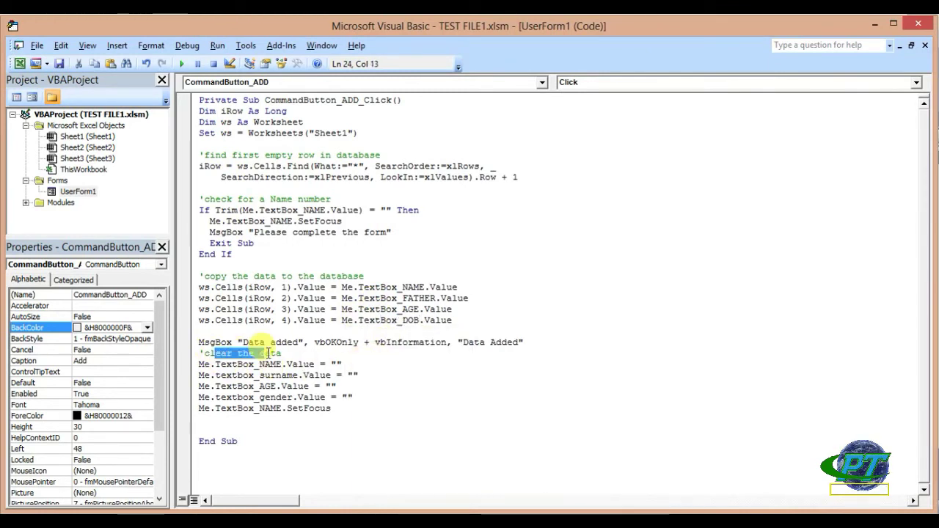
{"action": "left_click", "coordinate": [308, 386]}
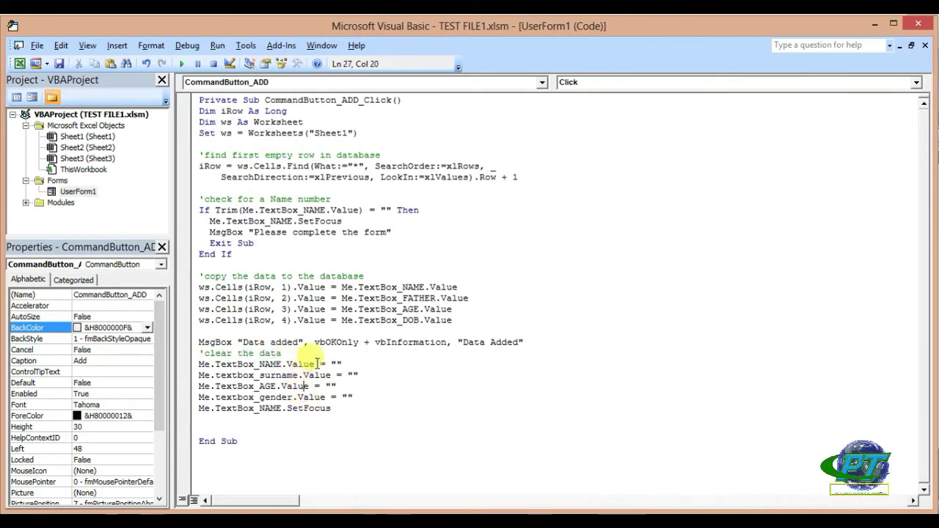
{"action": "left_click_drag", "start_coordinate": [282, 364], "coordinate": [212, 364]}
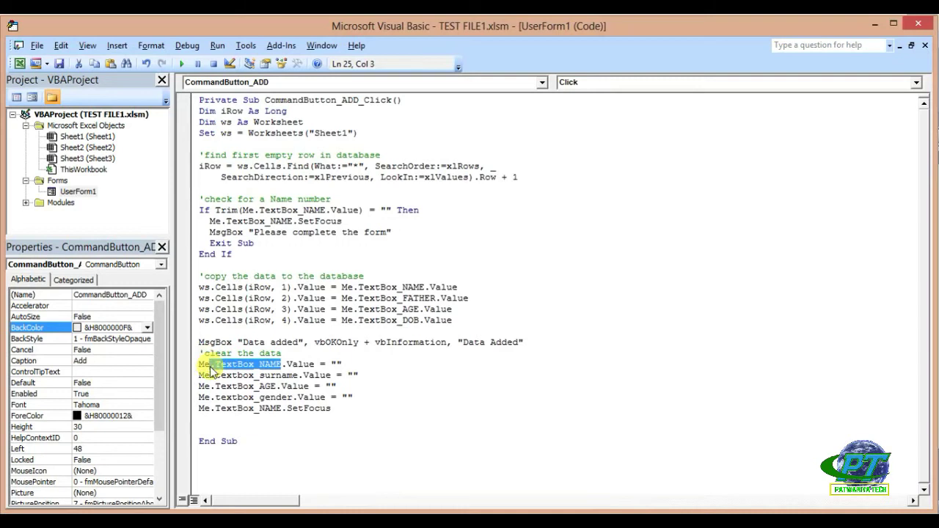
{"action": "type", "text": ".text"}
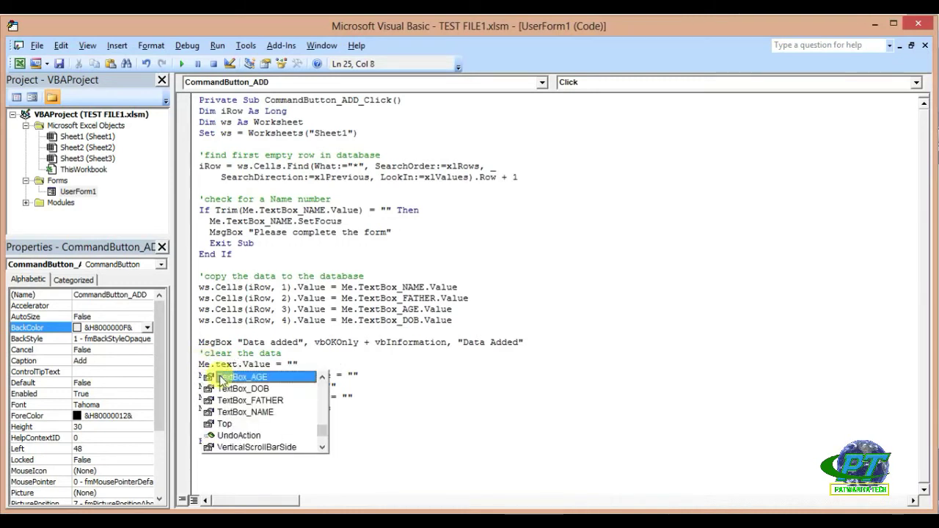
{"action": "double_click", "coordinate": [242, 412]}
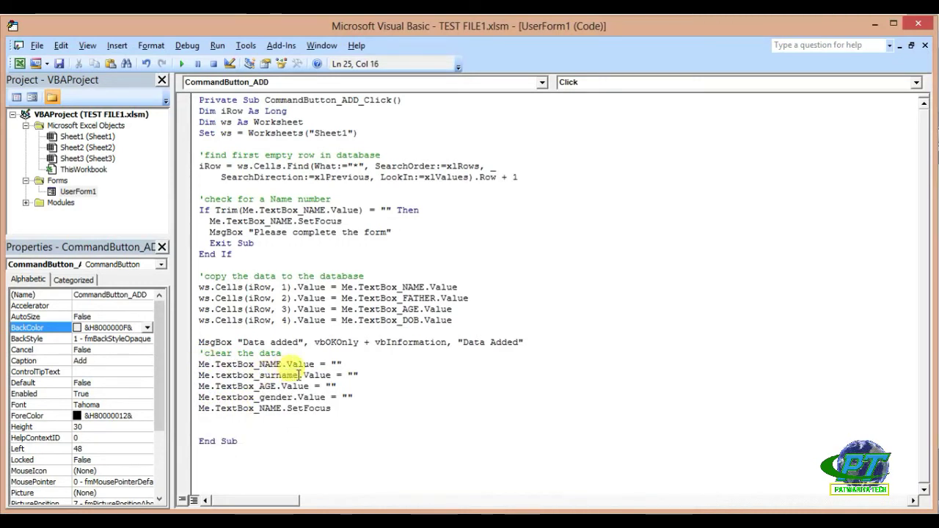
{"action": "left_click_drag", "start_coordinate": [298, 375], "coordinate": [215, 375]}
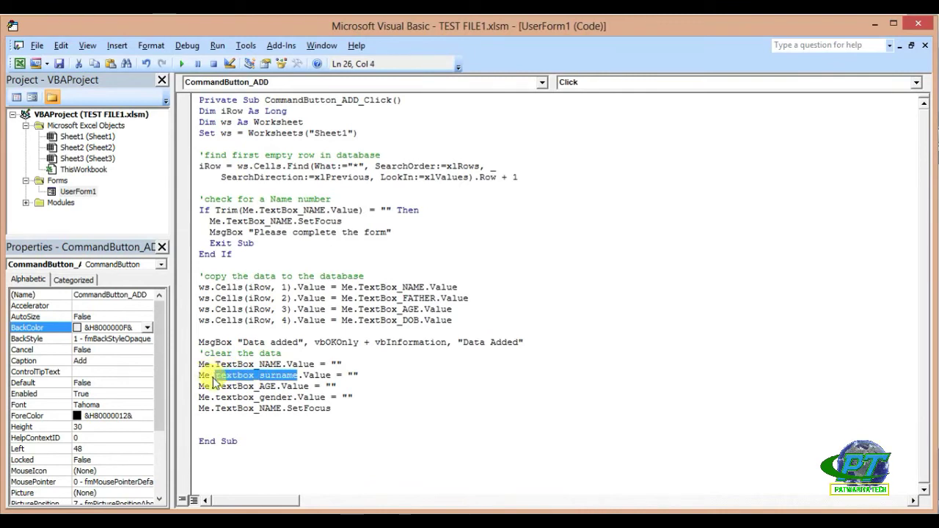
{"action": "key", "text": "BackSpace"}
{"action": "key", "text": "BackSpace"}
{"action": "type", "text": ".text"}
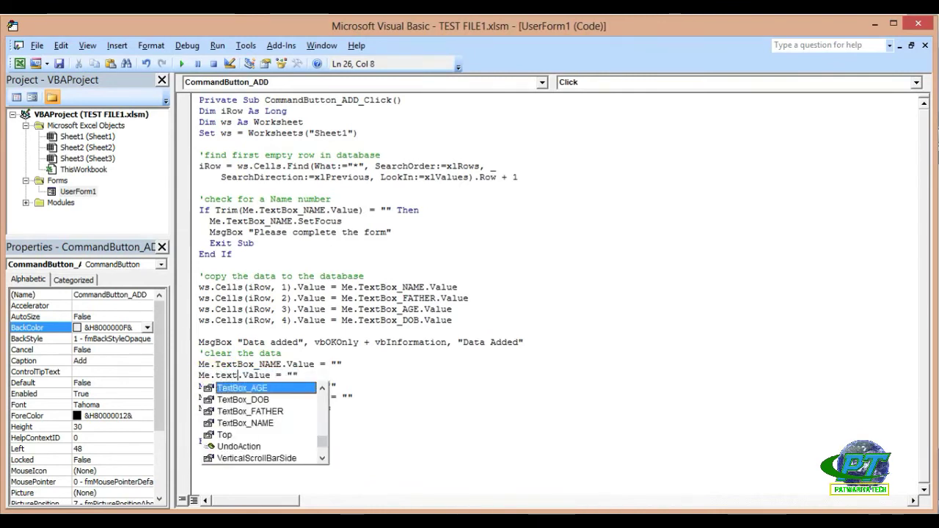
{"action": "double_click", "coordinate": [246, 412]}
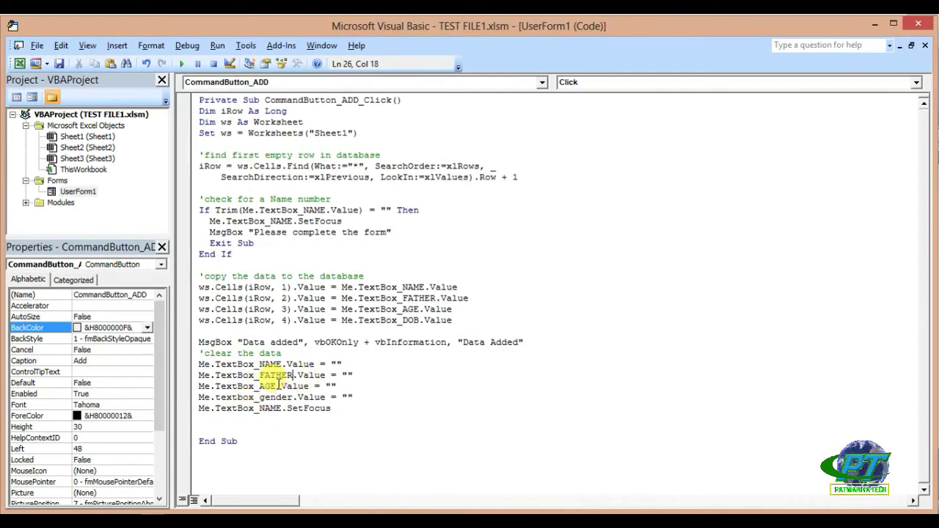
Change the next two clear-data lines to TextBox_AGE.Text and TextBox_DOB.Text
{"action": "left_click_drag", "start_coordinate": [277, 386], "coordinate": [220, 386]}
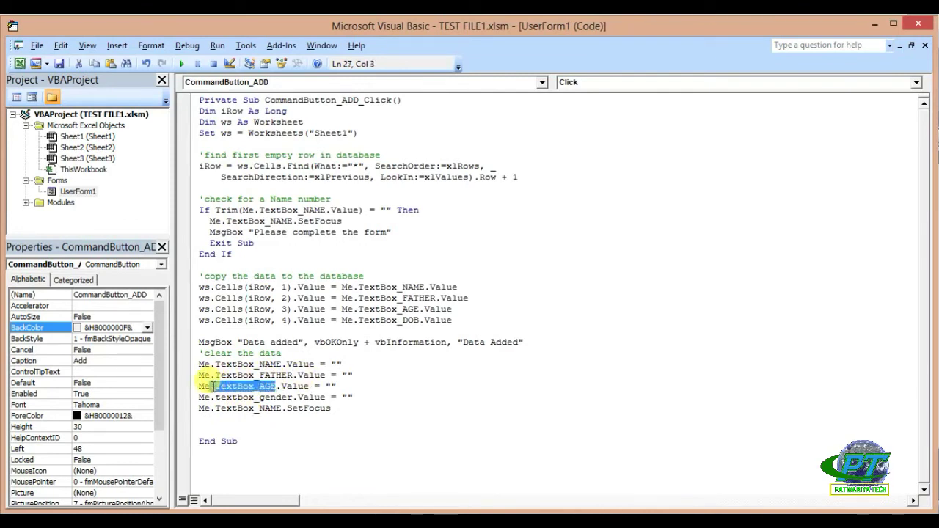
{"action": "type", "text": ".text"}
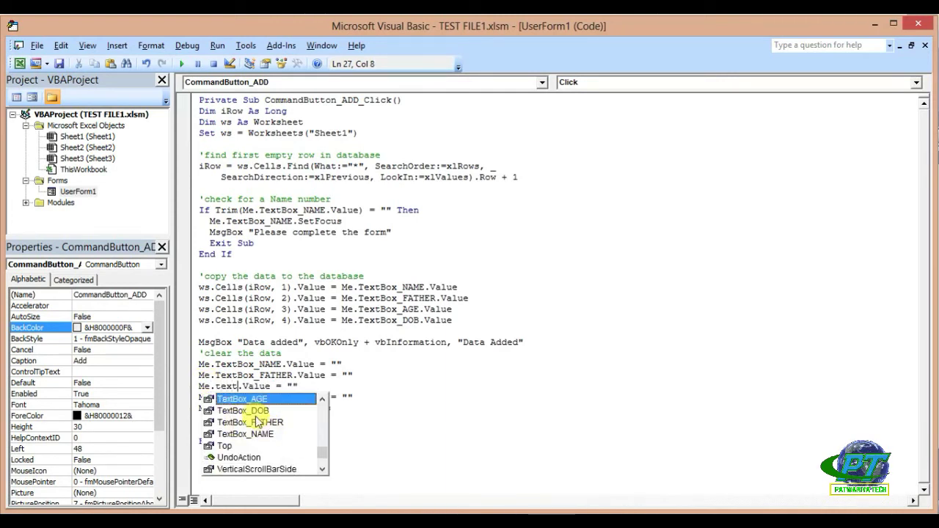
{"action": "double_click", "coordinate": [236, 399]}
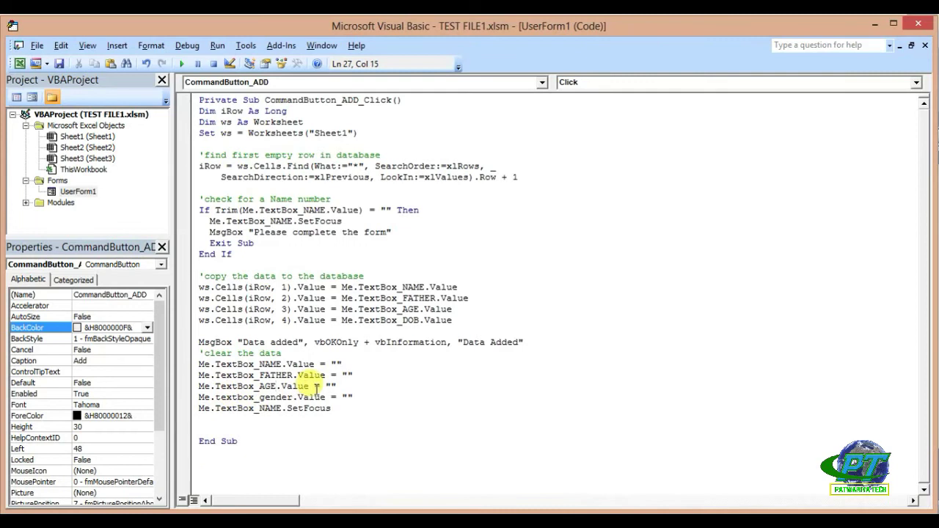
{"action": "left_click_drag", "start_coordinate": [291, 396], "coordinate": [213, 401]}
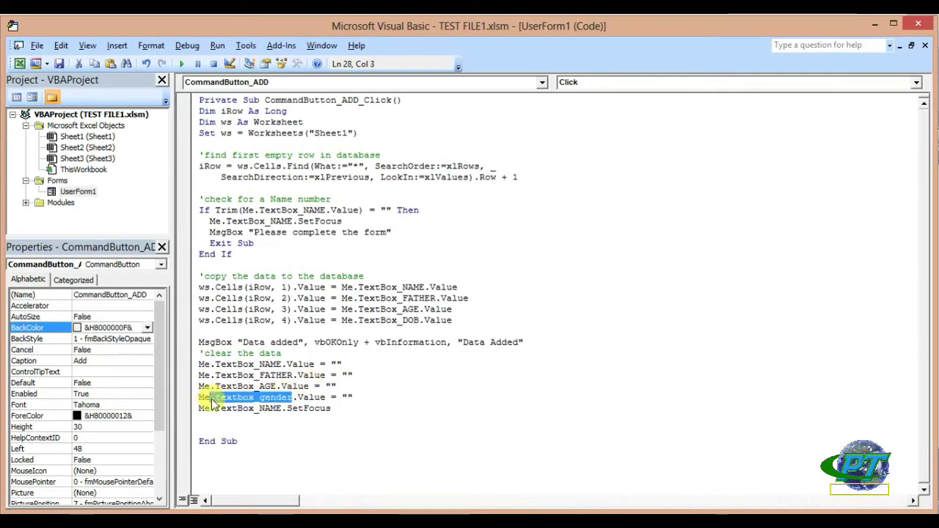
{"action": "type", "text": "text"}
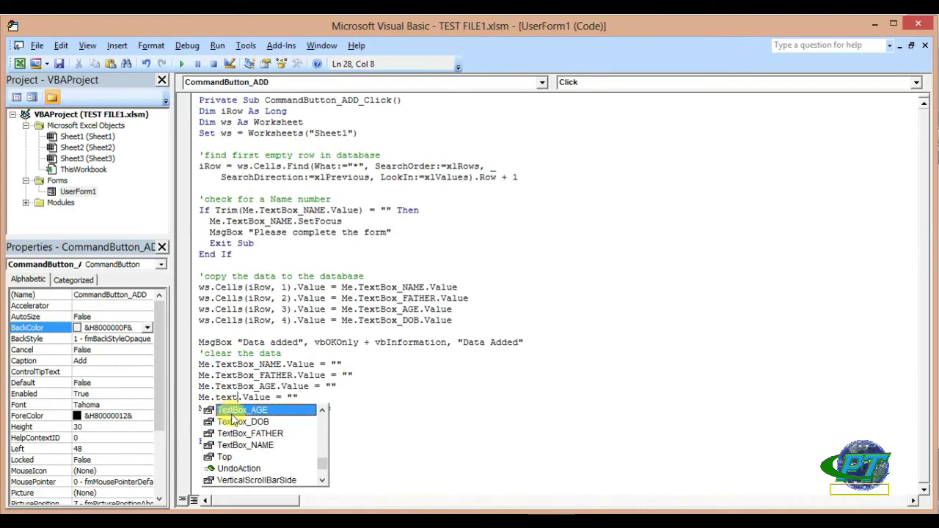
{"action": "double_click", "coordinate": [242, 422]}
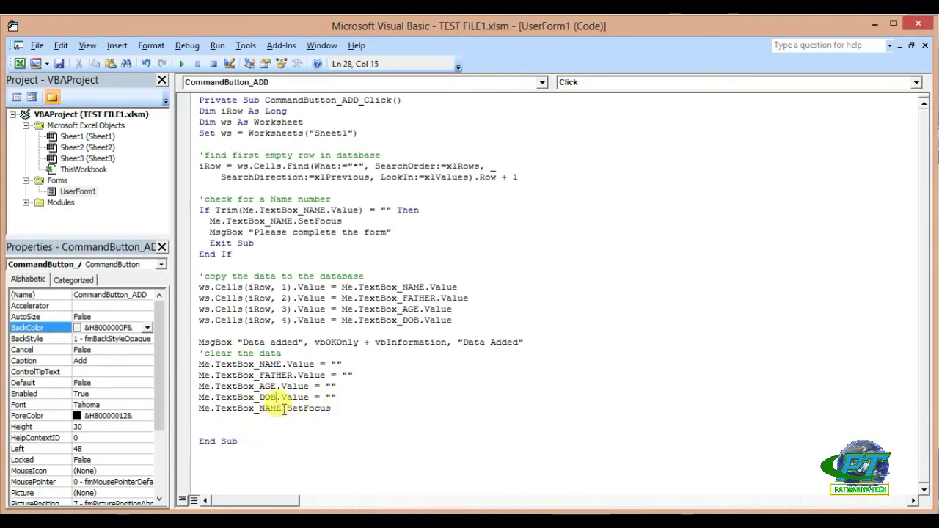
Make the focus line TextBox_NAME.SetFocus and delete the blank lines before End Sub
{"action": "left_click_drag", "start_coordinate": [282, 408], "coordinate": [214, 409]}
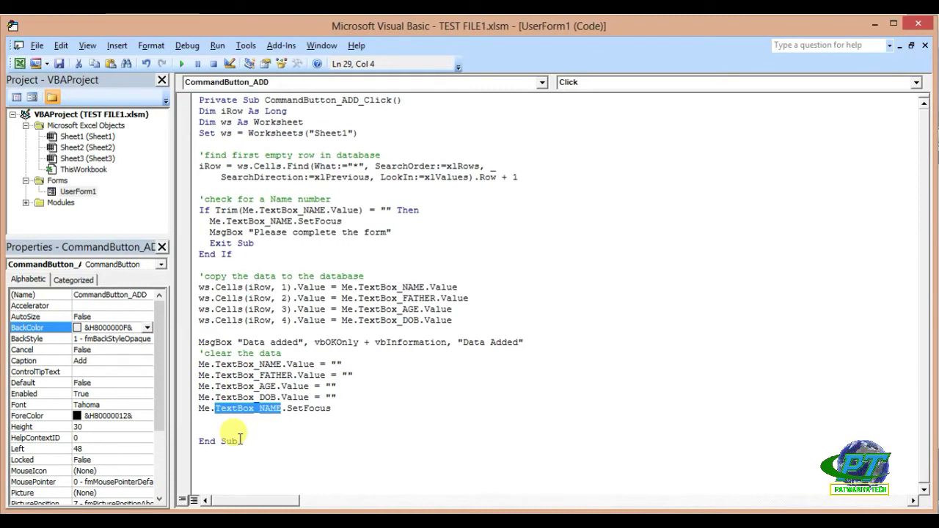
{"action": "left_click_drag", "start_coordinate": [282, 408], "coordinate": [210, 411]}
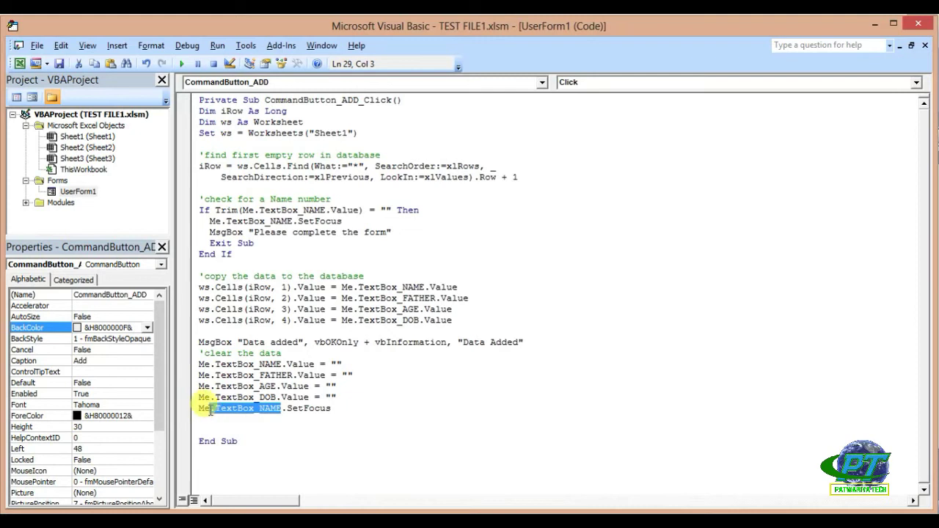
{"action": "type", "text": "text"}
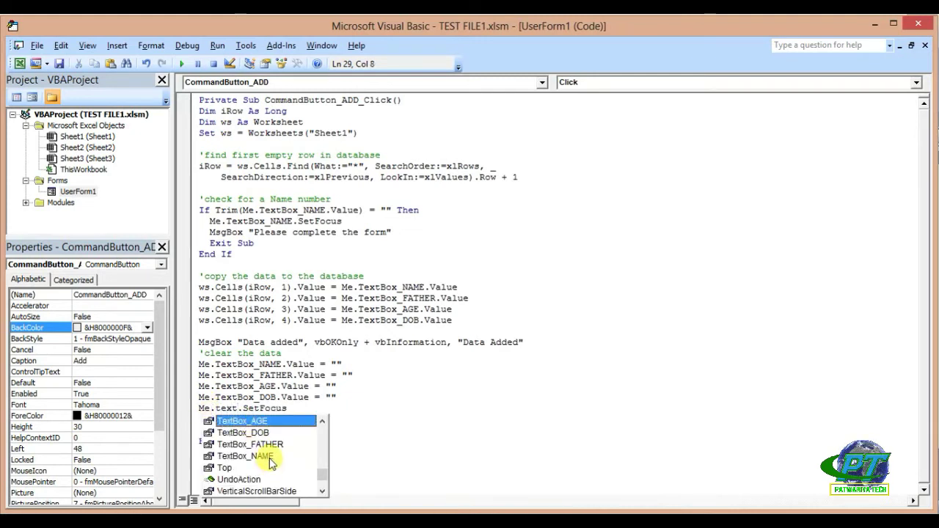
{"action": "left_click", "coordinate": [269, 457]}
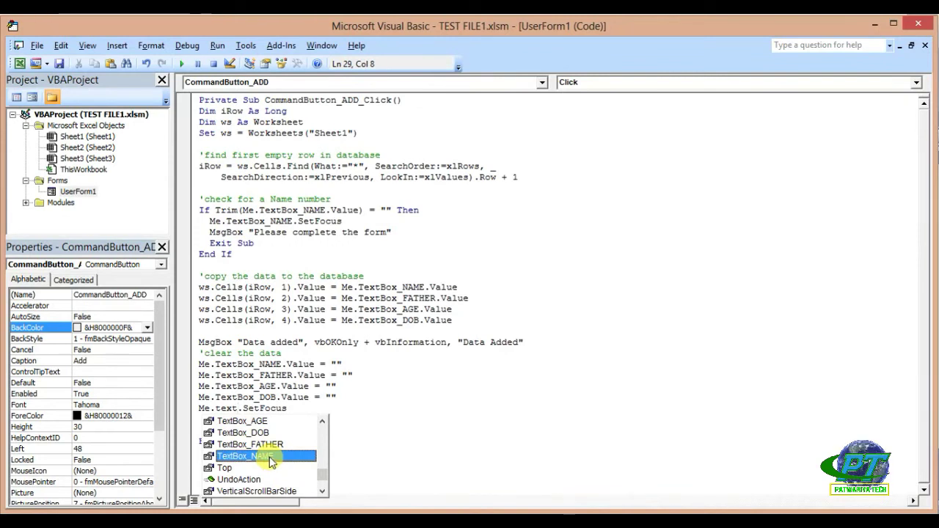
{"action": "double_click", "coordinate": [269, 458]}
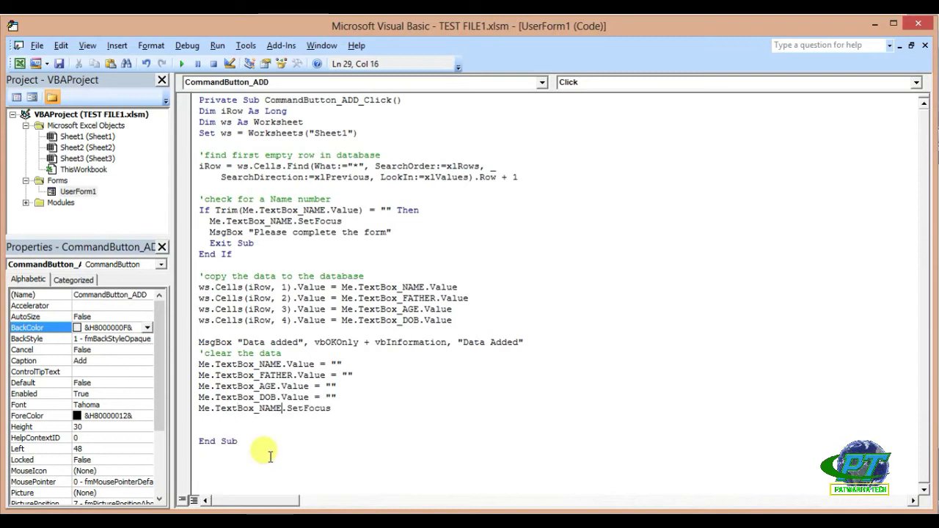
{"action": "left_click", "coordinate": [218, 433]}
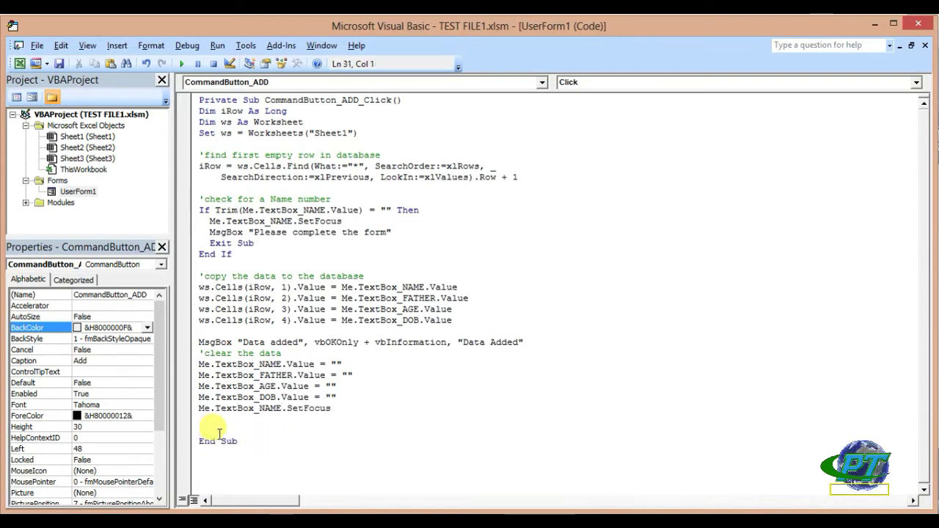
{"action": "key", "text": "BackSpace"}
{"action": "key", "text": "BackSpace"}
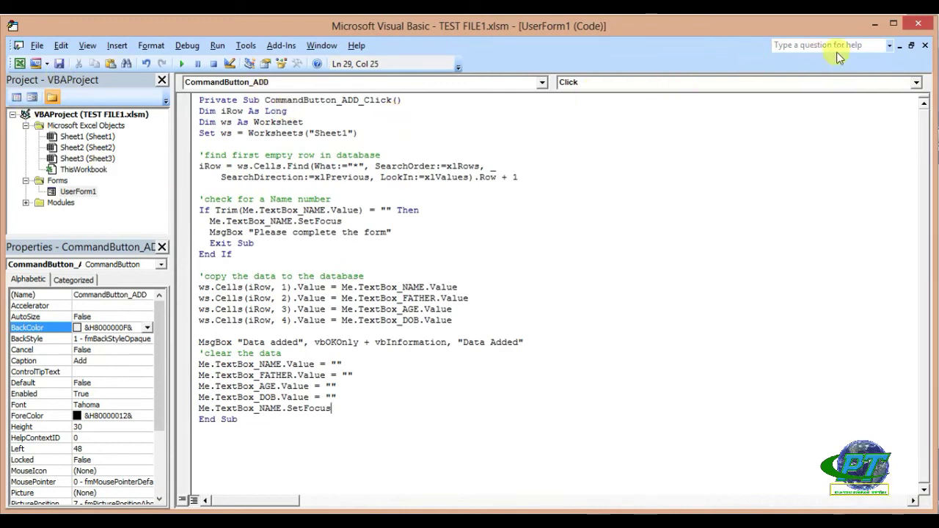
Put Unload Me in the Close button's CommandButton_close_Click procedure
{"action": "left_click", "coordinate": [924, 45]}
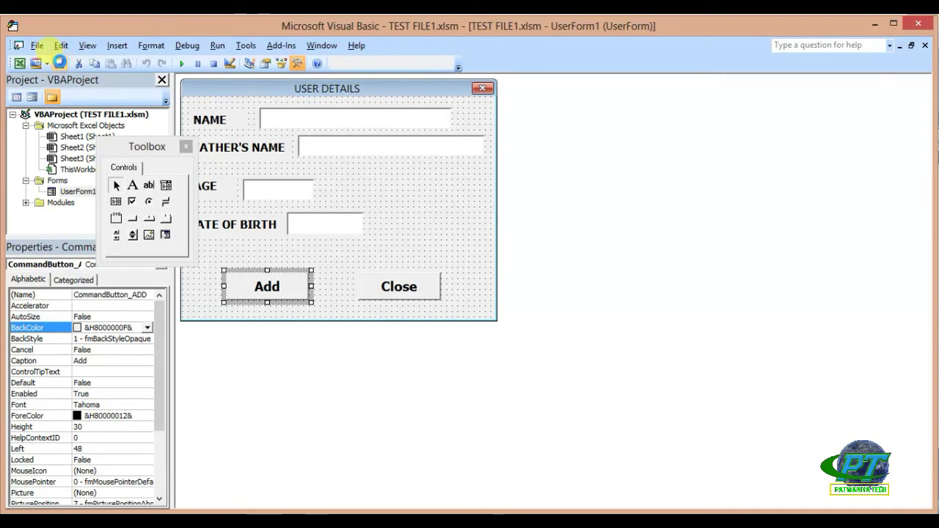
{"action": "left_click", "coordinate": [399, 290]}
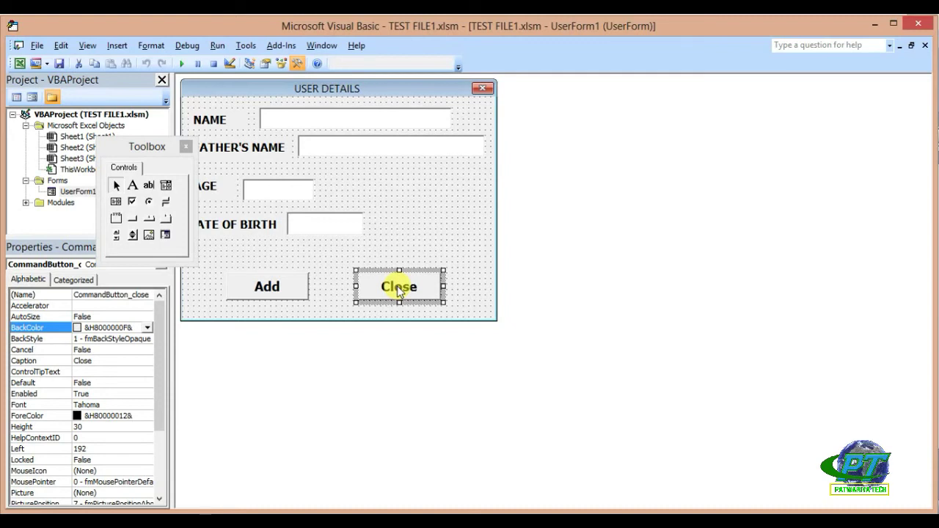
{"action": "right_click", "coordinate": [424, 283]}
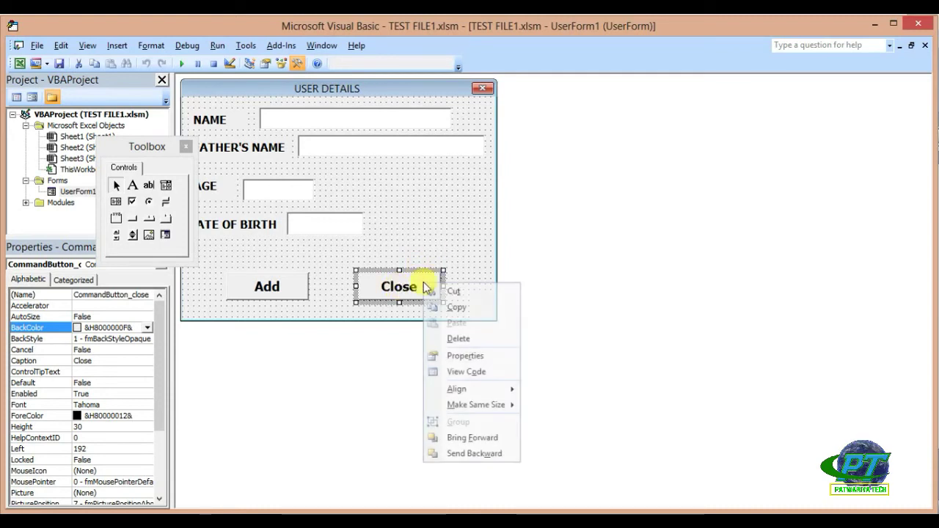
{"action": "left_click", "coordinate": [463, 372]}
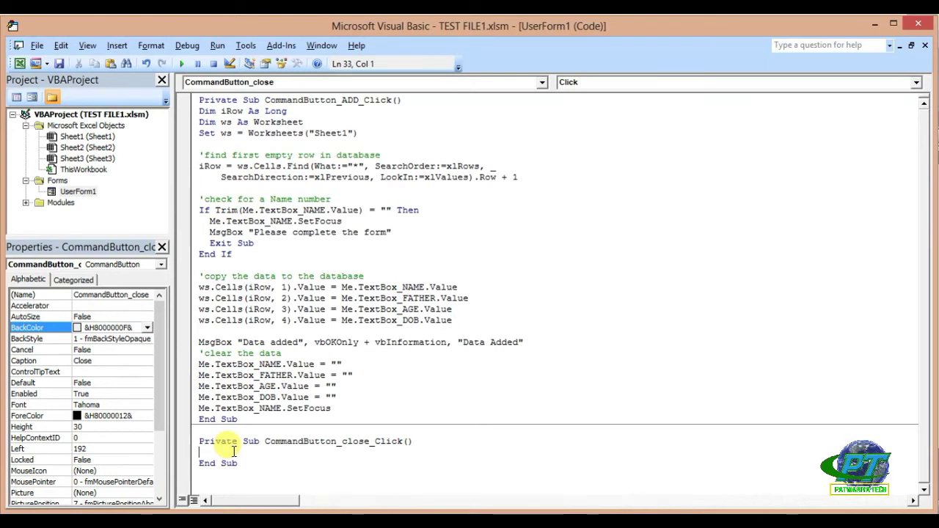
{"action": "type", "text": "un"}
{"action": "type", "text": "d me"}
{"action": "key", "text": "Return"}
{"action": "key", "text": "BackSpace"}
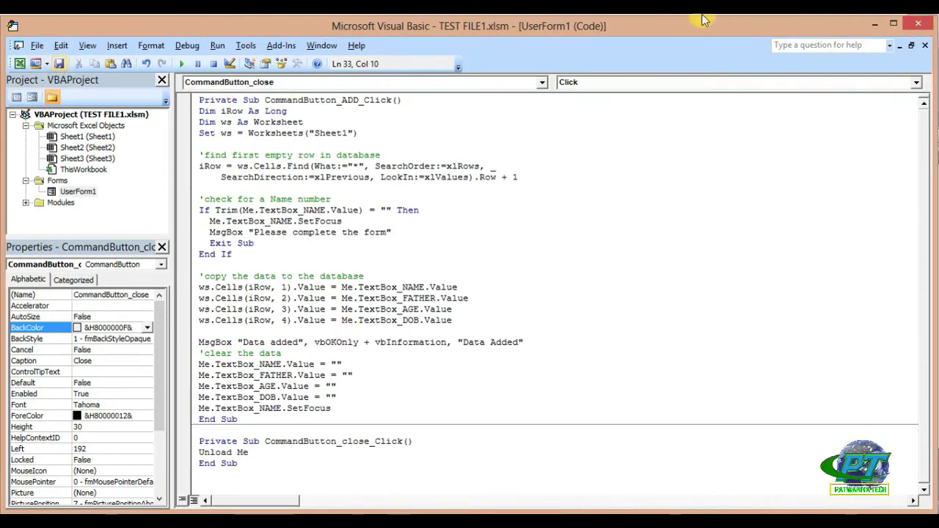
Close the VBA editor and return to Sheet1 of the workbook
{"action": "left_click", "coordinate": [918, 23]}
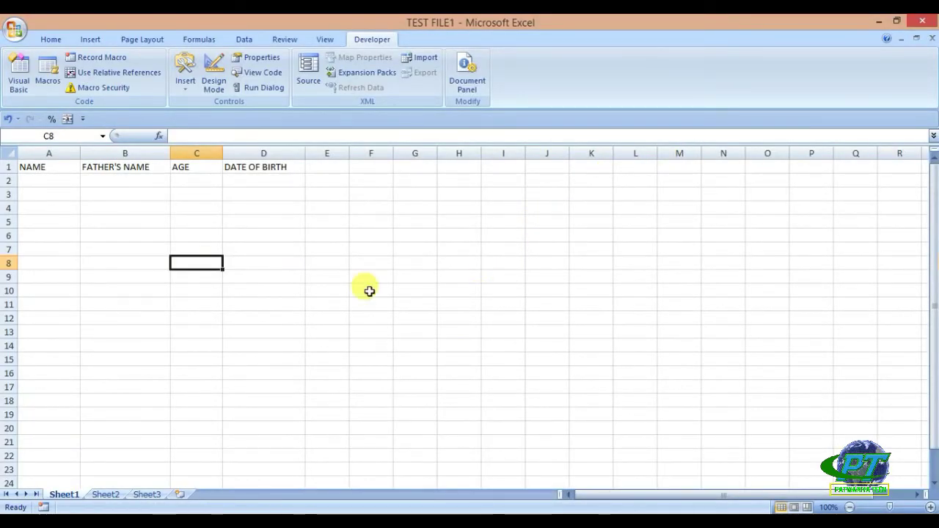
{"action": "left_click", "coordinate": [340, 238]}
{"action": "left_click", "coordinate": [366, 194]}
{"action": "left_click", "coordinate": [330, 277]}
{"action": "scroll", "coordinate": [342, 310], "scroll_direction": "down", "scroll_amount": 2}
{"action": "scroll", "coordinate": [371, 270], "scroll_direction": "up", "scroll_amount": 2}
{"action": "left_click", "coordinate": [372, 221]}
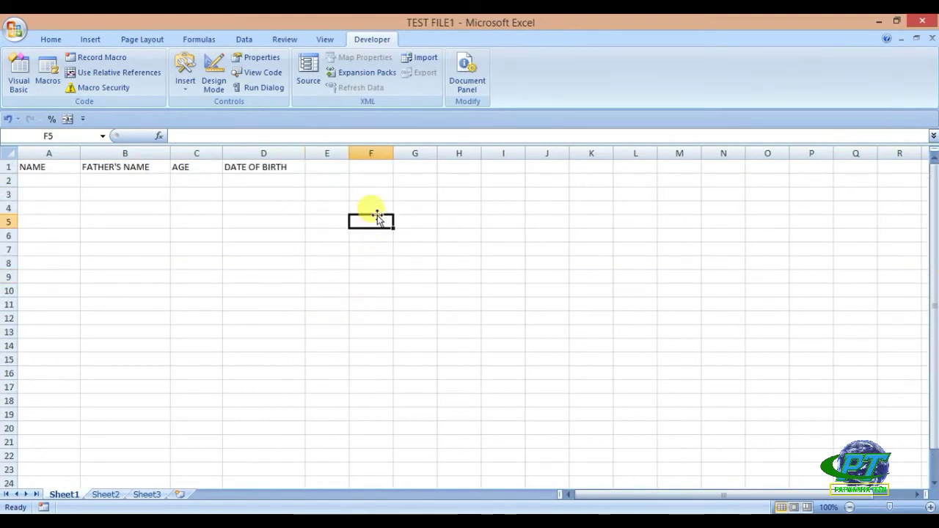
{"action": "left_click_drag", "start_coordinate": [371, 210], "coordinate": [429, 213]}
{"action": "left_click", "coordinate": [440, 249]}
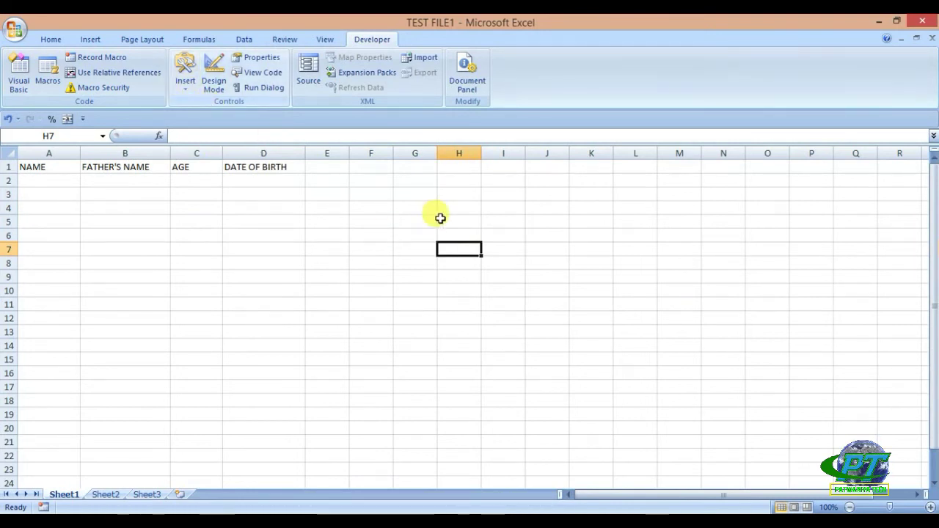
Draw a Form Controls button over cells F5:G6
{"action": "left_click", "coordinate": [188, 86]}
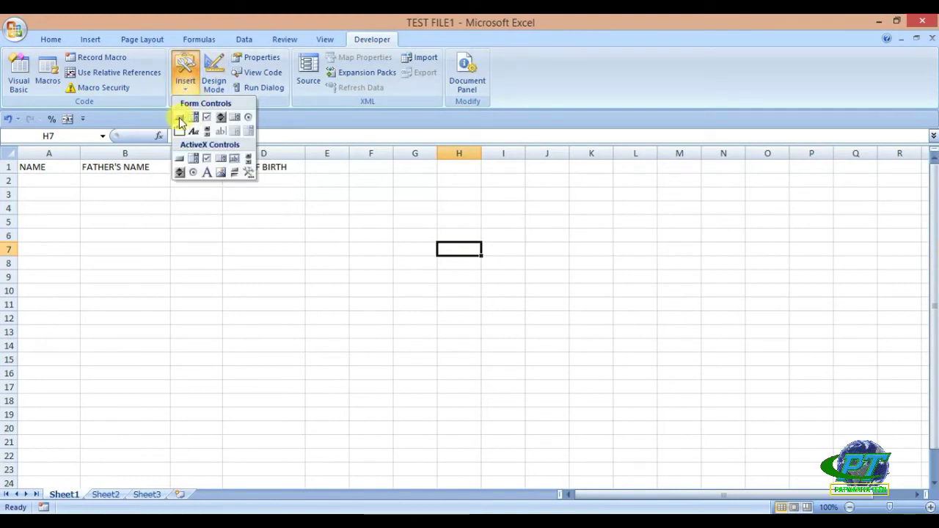
{"action": "left_click", "coordinate": [180, 120]}
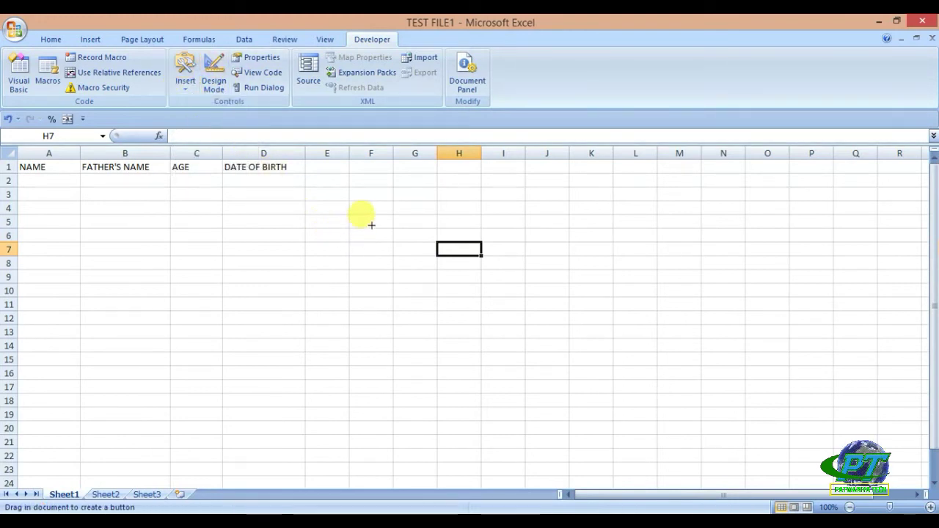
{"action": "left_click_drag", "start_coordinate": [372, 218], "coordinate": [460, 243]}
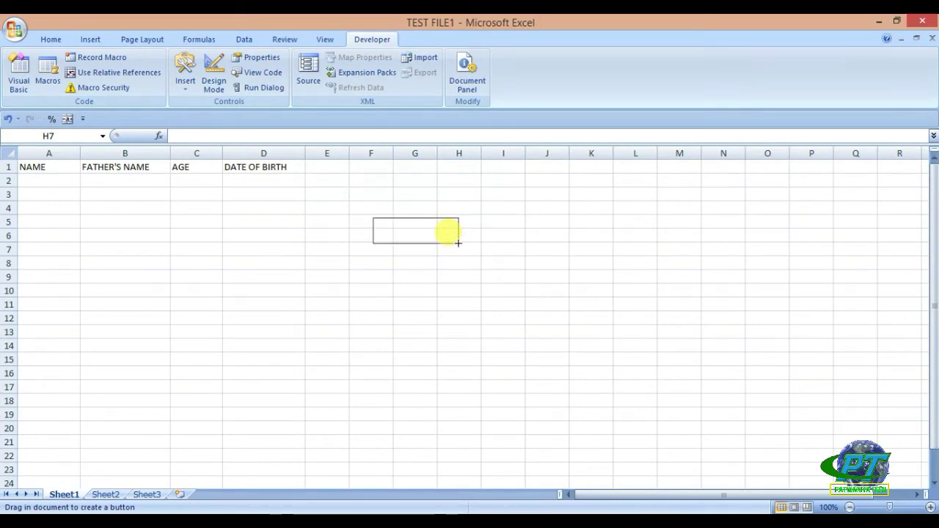
{"action": "left_click_drag", "start_coordinate": [459, 242], "coordinate": [458, 243]}
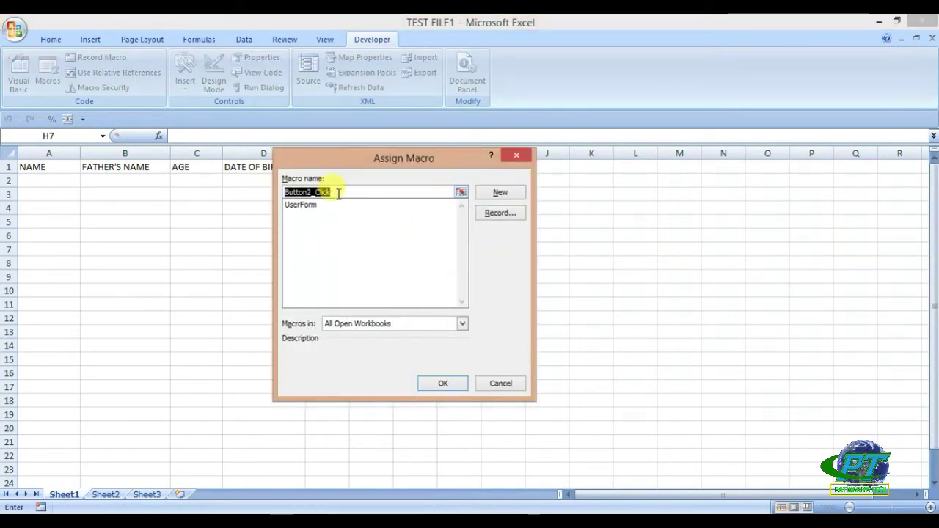
Create a new macro named adduserform for the button in Assign Macro
{"action": "type", "text": "u"}
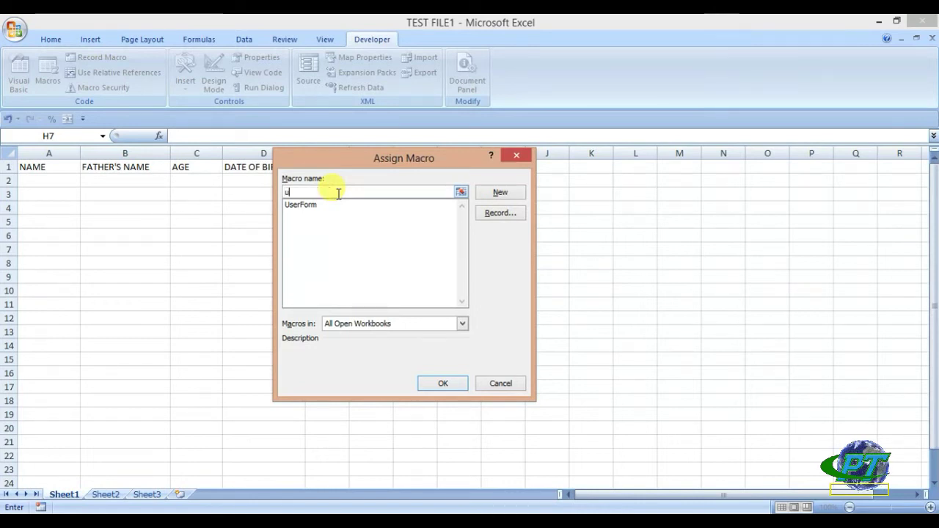
{"action": "type", "text": "m"}
{"action": "key", "text": "BackSpace"}
{"action": "key", "text": "BackSpace"}
{"action": "type", "text": "rm"}
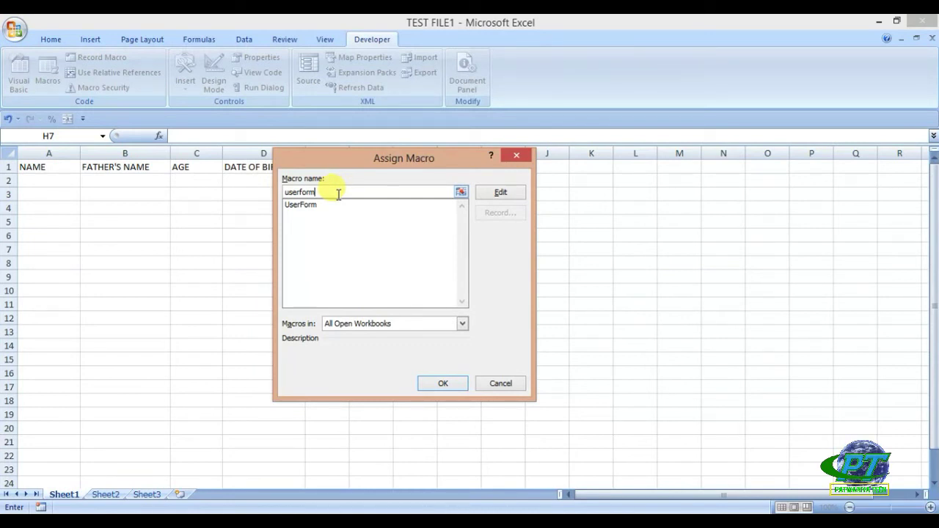
{"action": "key", "text": "BackSpace"}
{"action": "key", "text": "BackSpace"}
{"action": "type", "text": "adduse"}
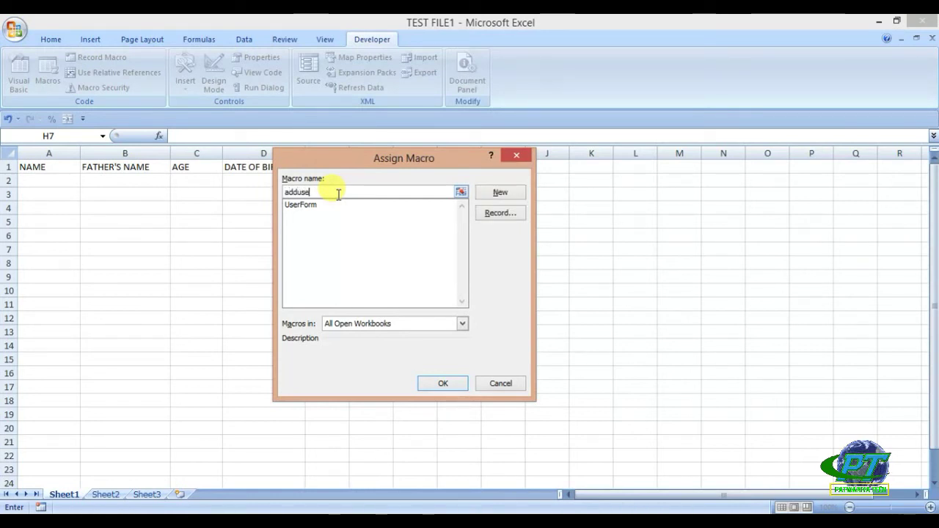
{"action": "type", "text": "rform"}
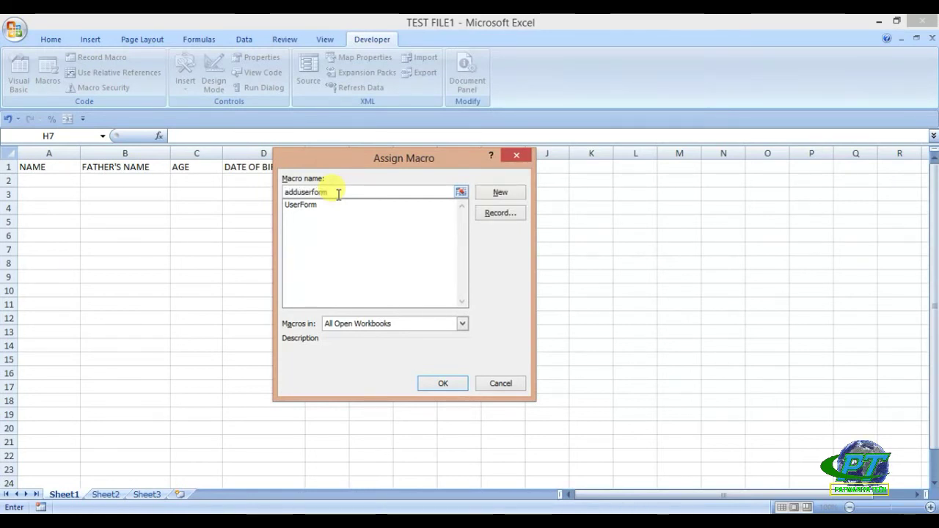
{"action": "left_click", "coordinate": [480, 191]}
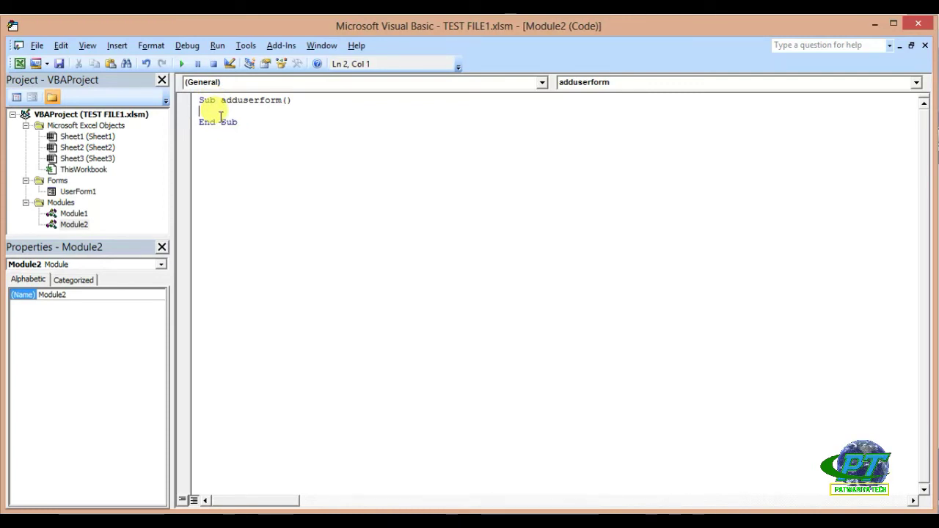
Write UserForm1.Show inside Sub adduserform and remove the extra blank line
{"action": "type", "text": "user"}
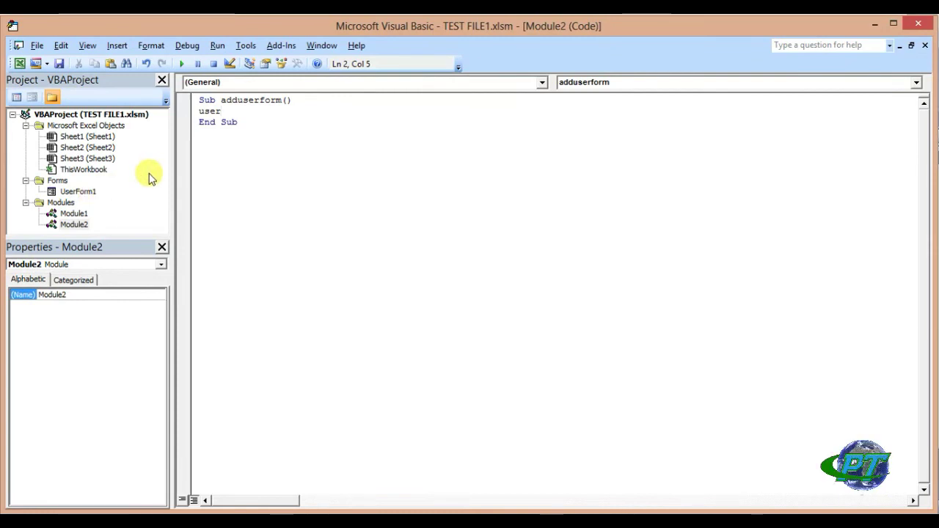
{"action": "type", "text": "form"}
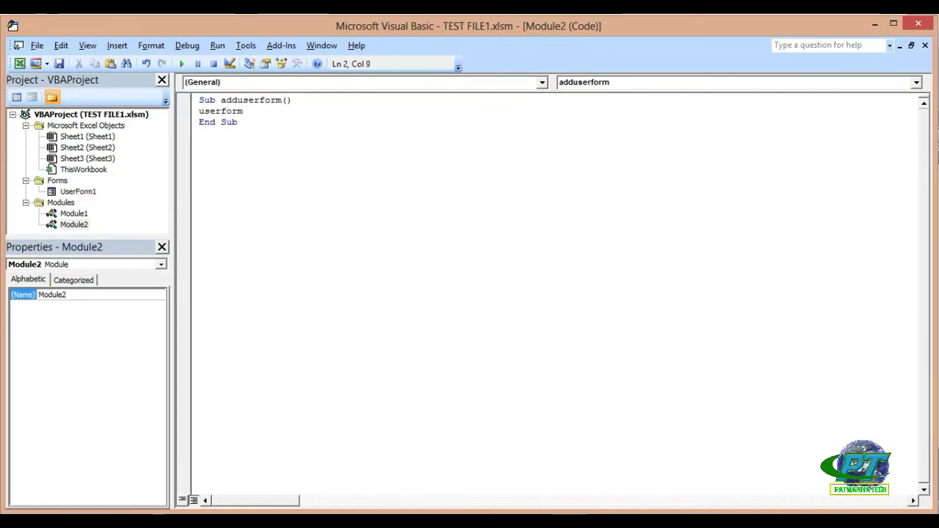
{"action": "type", "text": "1.show"}
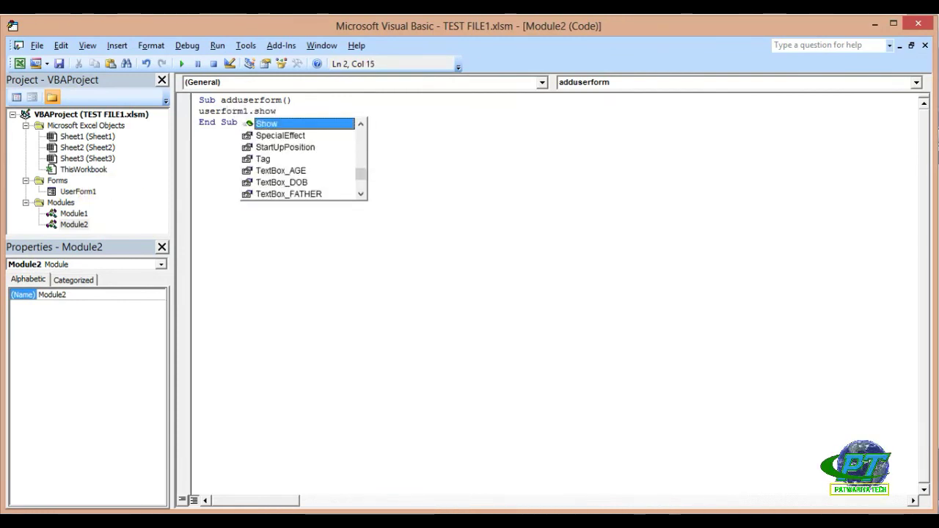
{"action": "key", "text": "Return"}
{"action": "key", "text": "BackSpace"}
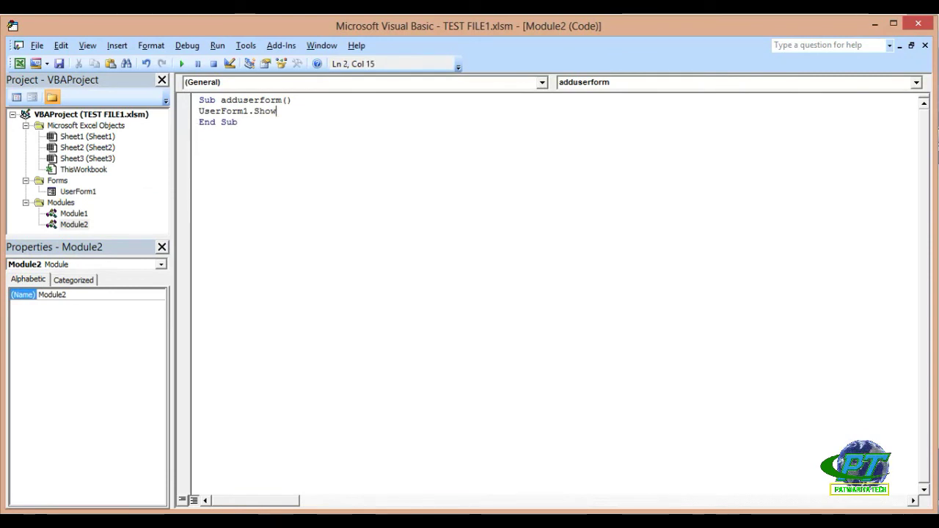
{"action": "left_click", "coordinate": [60, 64]}
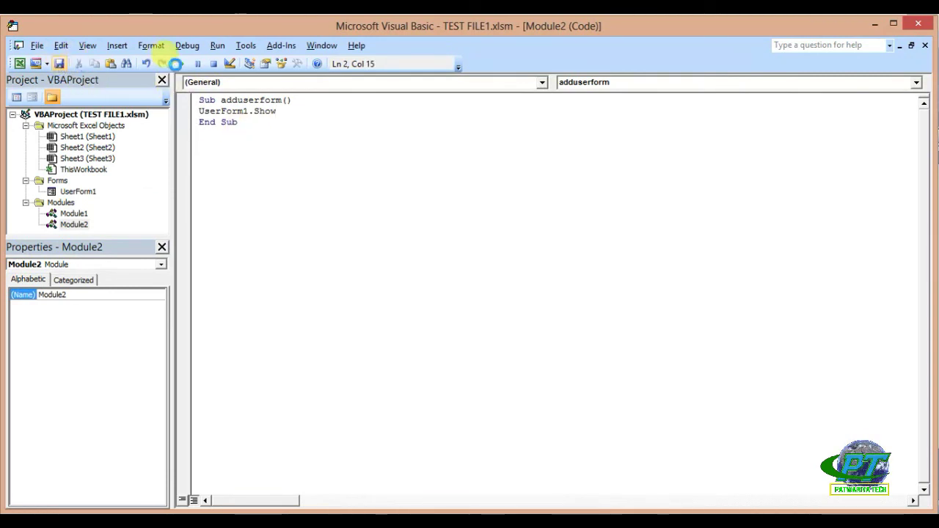
Change the button's caption from Button 2 to Add Data
{"action": "left_click", "coordinate": [915, 28]}
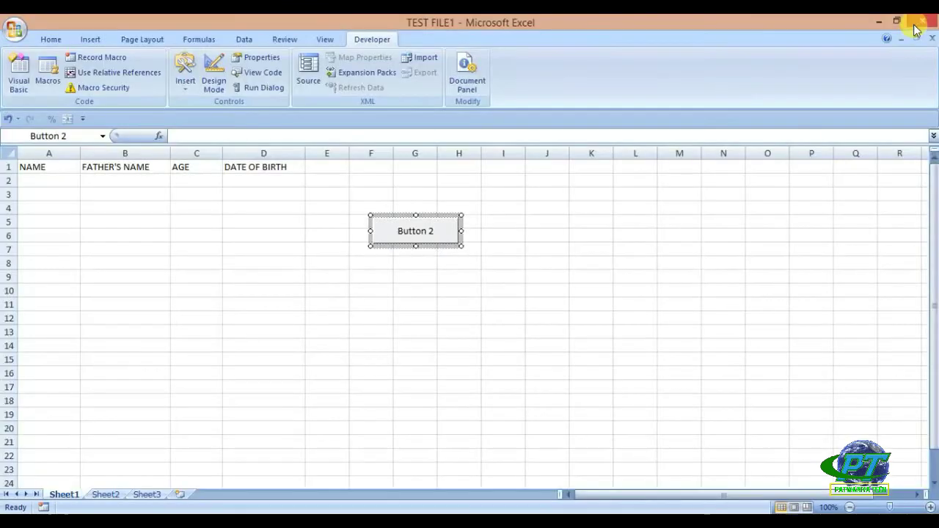
{"action": "left_click", "coordinate": [598, 248]}
{"action": "right_click", "coordinate": [432, 239]}
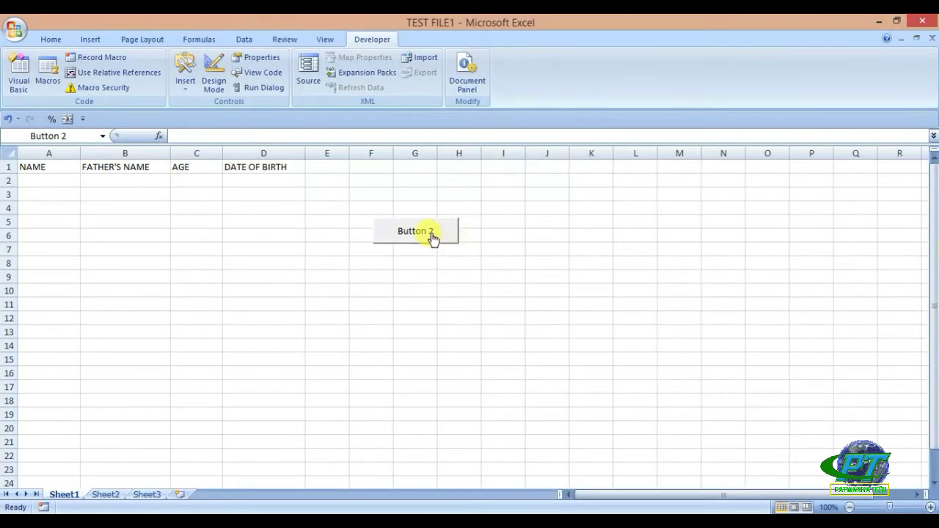
{"action": "left_click", "coordinate": [420, 226]}
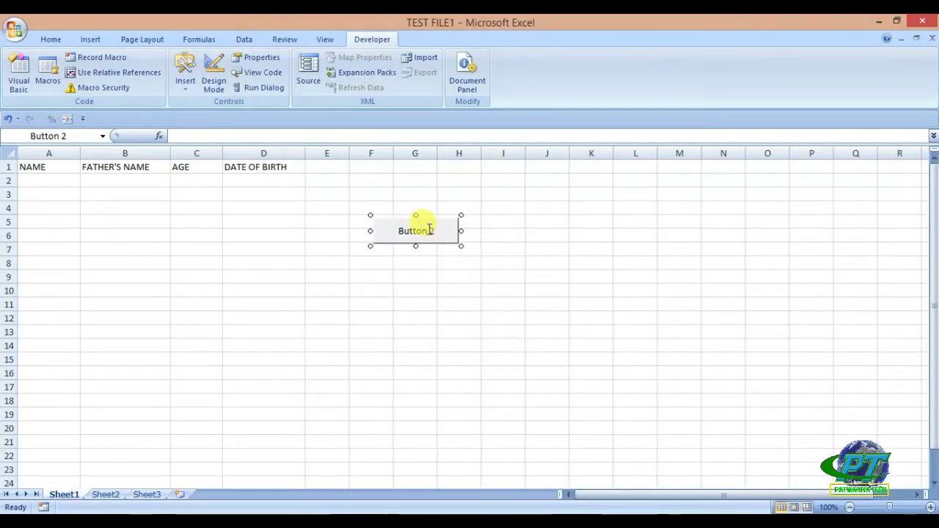
{"action": "left_click_drag", "start_coordinate": [419, 222], "coordinate": [430, 246]}
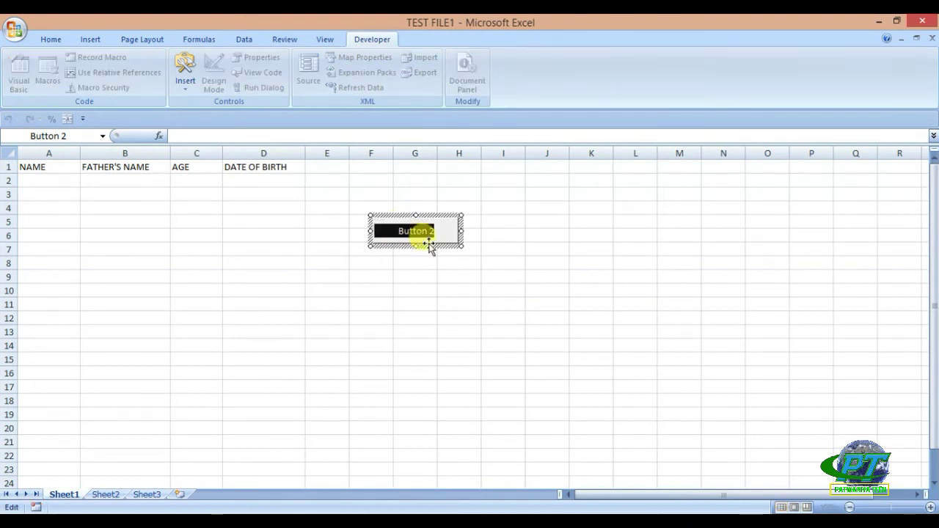
{"action": "type", "text": "Add Data"}
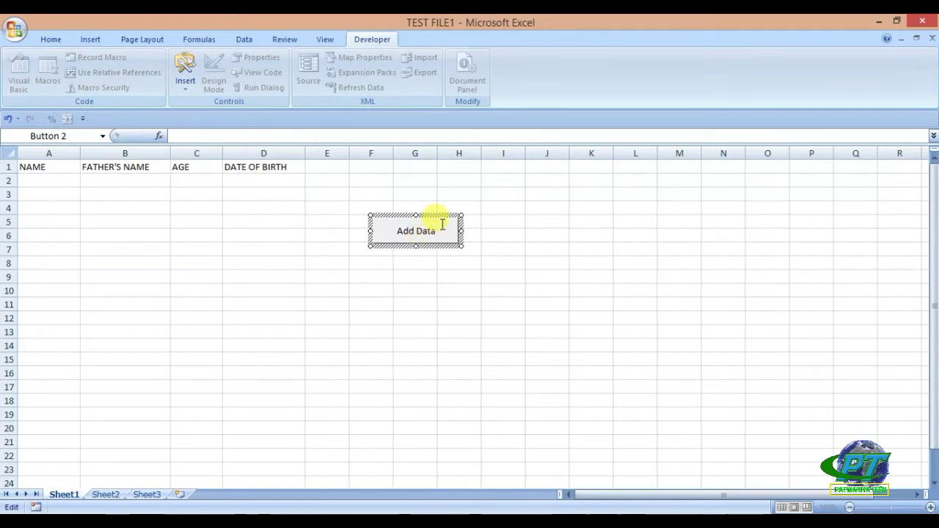
Format the Add Data caption as bold 14-point text
{"action": "left_click_drag", "start_coordinate": [435, 231], "coordinate": [374, 231]}
{"action": "left_click", "coordinate": [51, 39]}
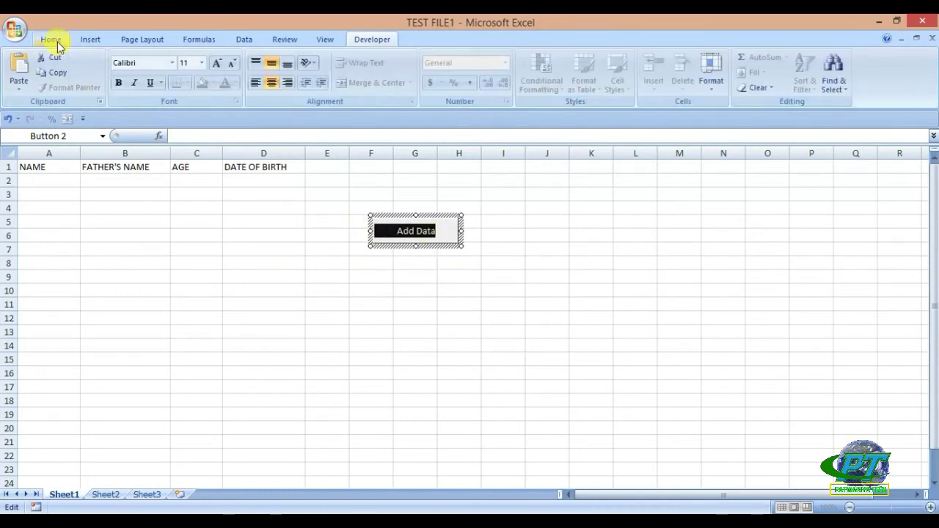
{"action": "left_click", "coordinate": [218, 65]}
{"action": "left_click", "coordinate": [218, 65]}
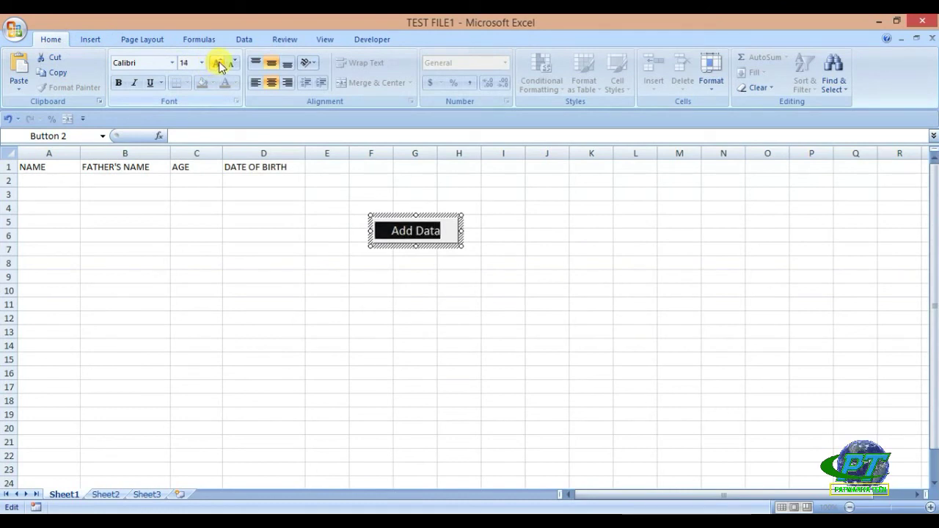
{"action": "left_click", "coordinate": [118, 82]}
{"action": "left_click", "coordinate": [532, 290]}
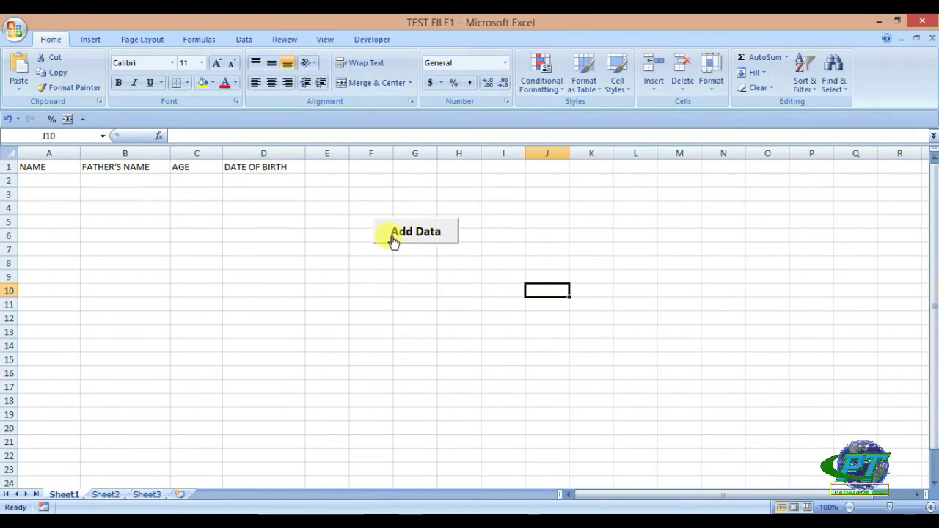
Enter the first person's details, age 25, born 10/10/1985, through Add Data
{"action": "left_click", "coordinate": [415, 236]}
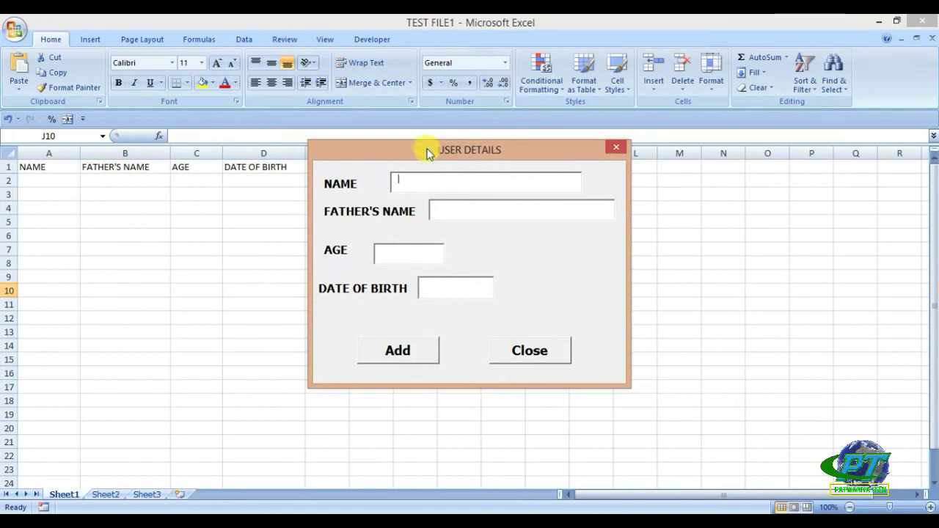
{"action": "left_click_drag", "start_coordinate": [425, 151], "coordinate": [553, 155]}
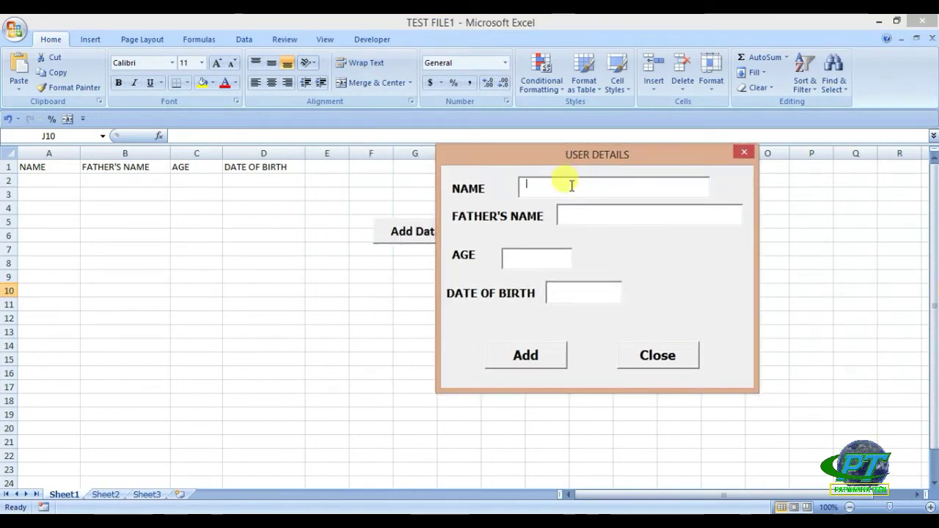
{"action": "type", "text": "r"}
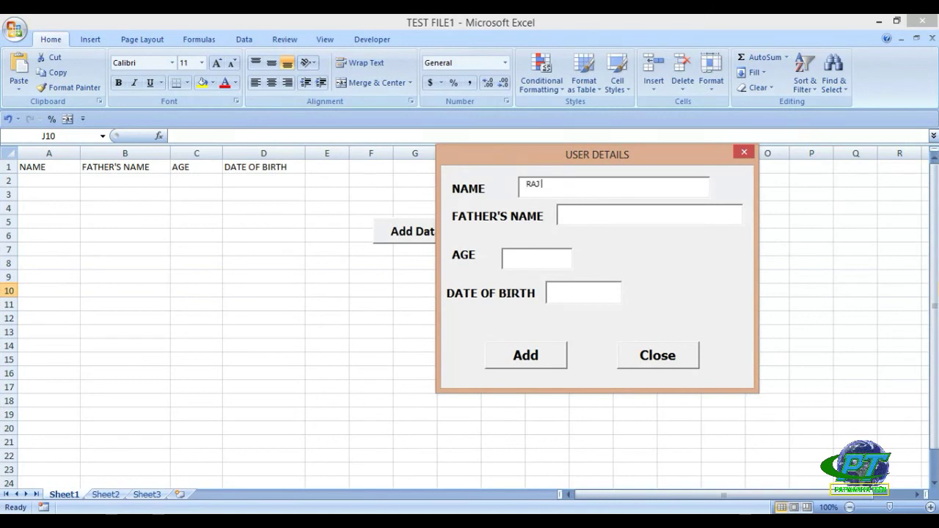
{"action": "type", "text": "HYAM SINGH"}
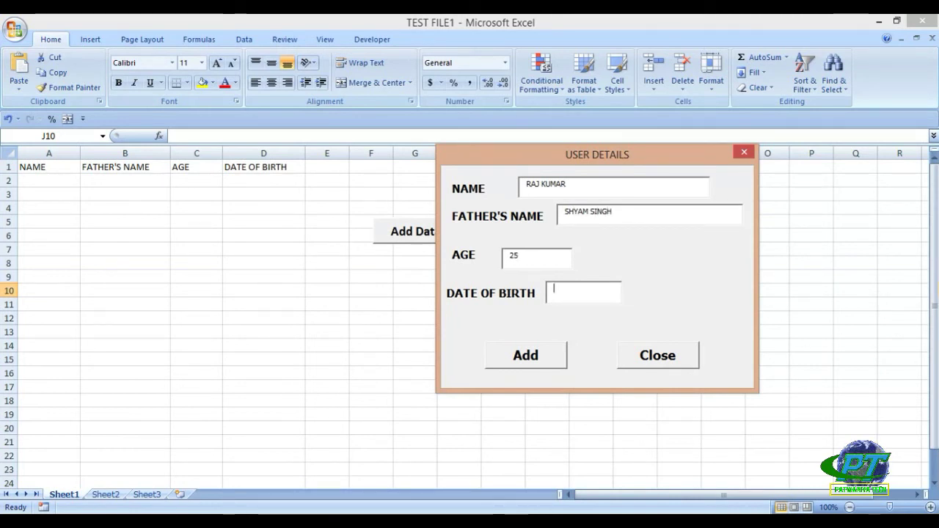
{"action": "type", "text": "/10/1985"}
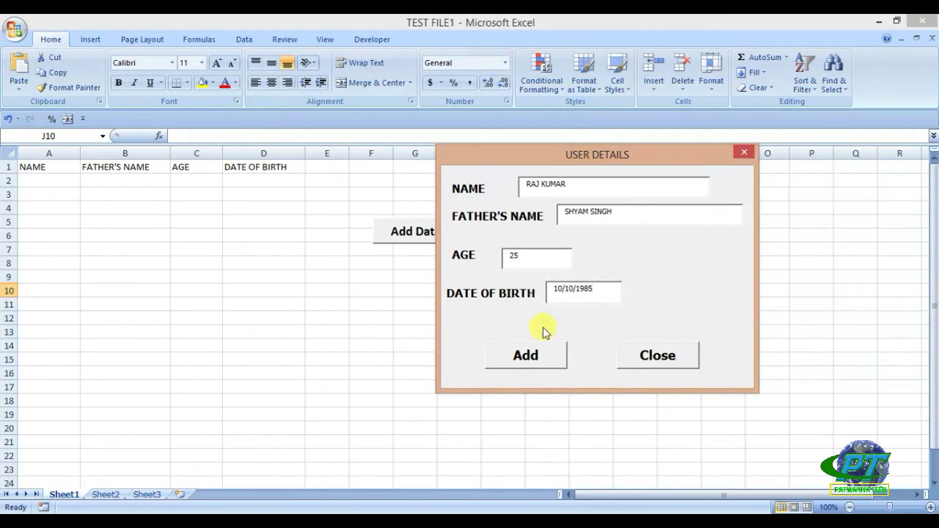
{"action": "left_click", "coordinate": [545, 358]}
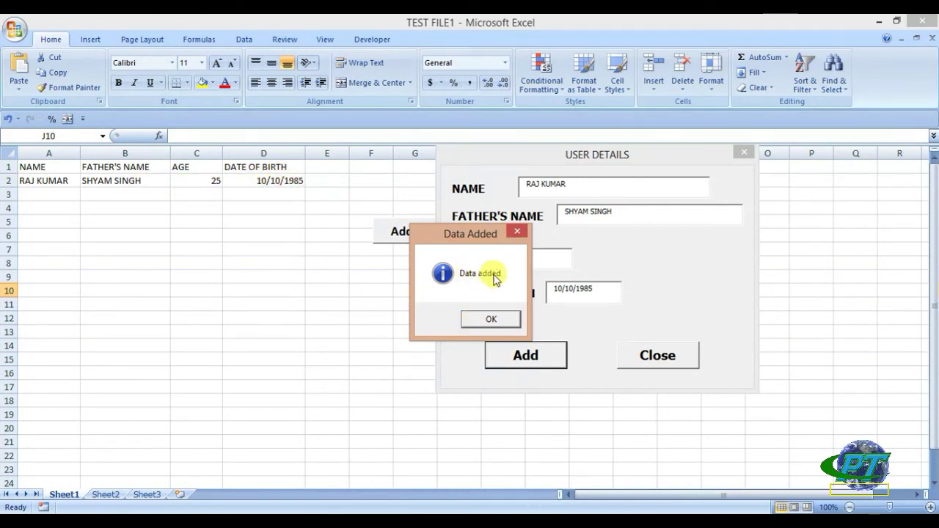
{"action": "left_click", "coordinate": [511, 320]}
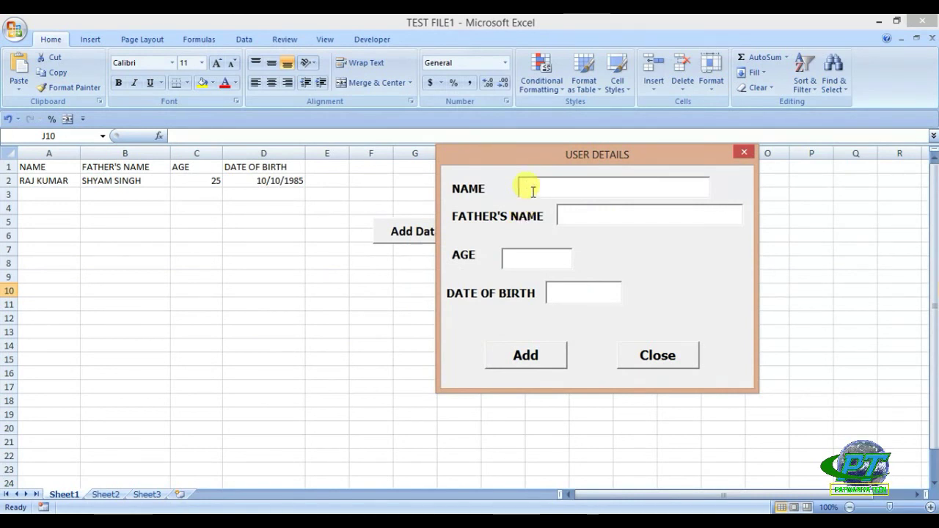
Add the second person's record (age 20, born 10/12/1990), then close the form
{"action": "type", "text": "MOHAN KUMAR"}
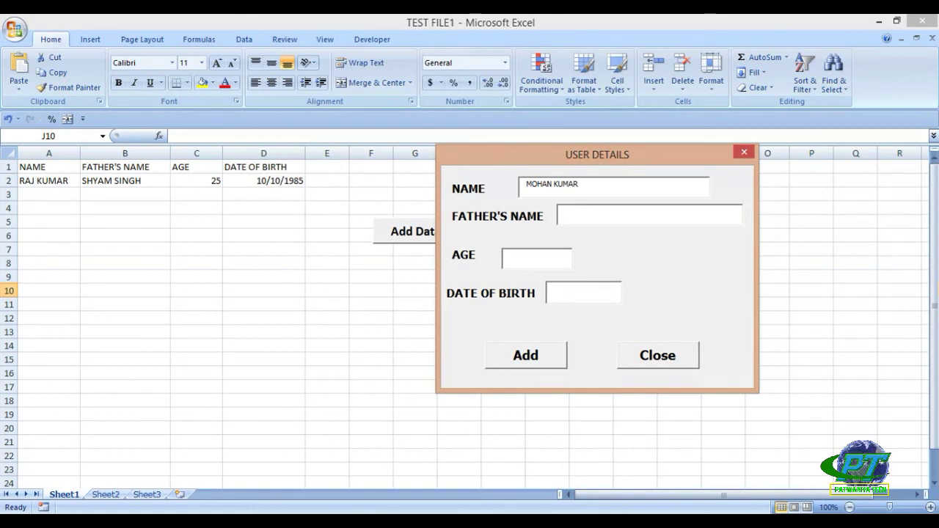
{"action": "type", "text": " SINGH"}
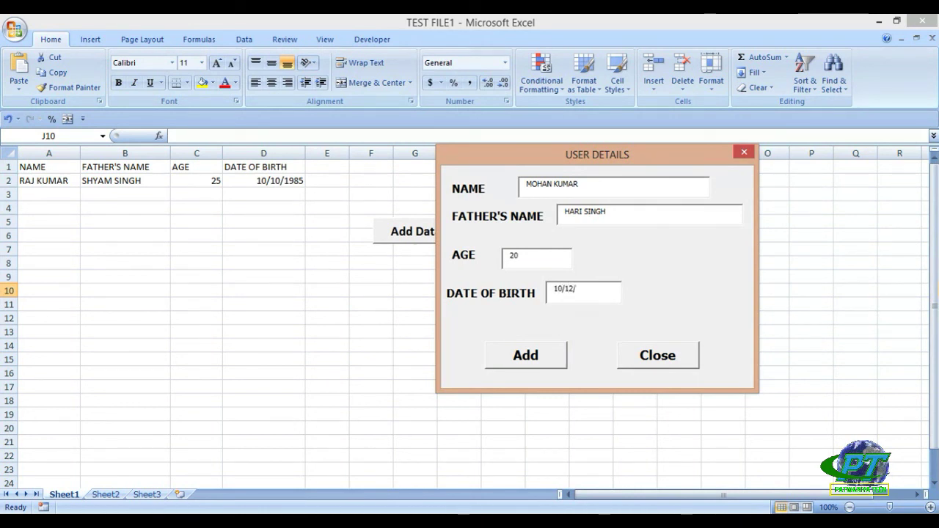
{"action": "left_click", "coordinate": [525, 356]}
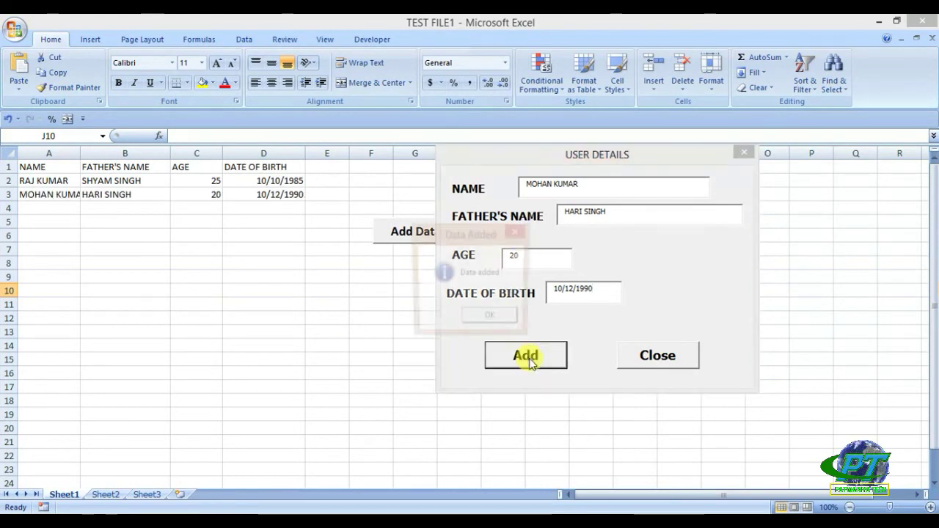
{"action": "left_click", "coordinate": [490, 320]}
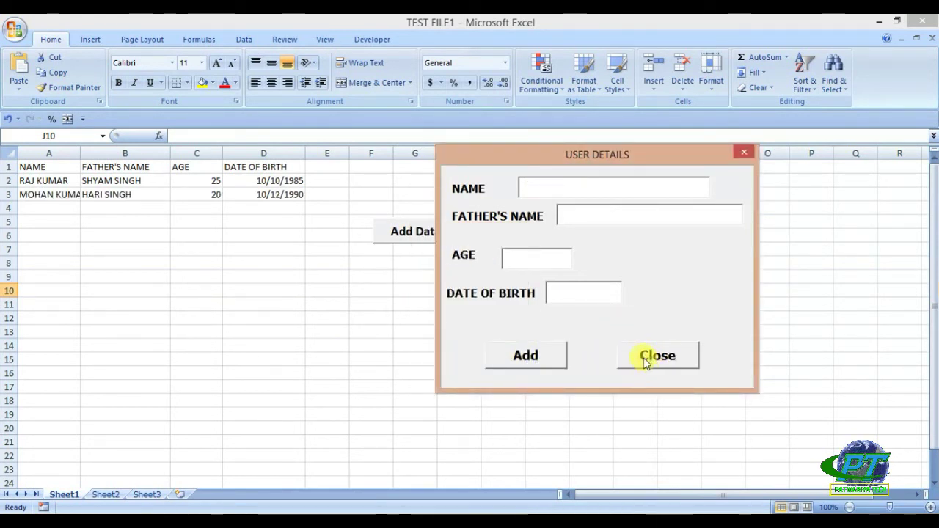
{"action": "left_click", "coordinate": [648, 359]}
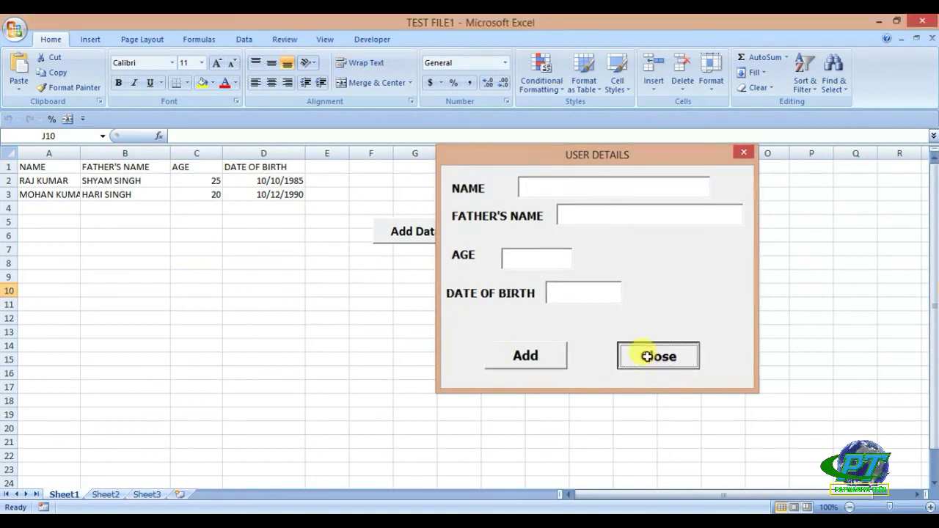
{"action": "left_click", "coordinate": [645, 356]}
{"action": "left_click", "coordinate": [511, 357]}
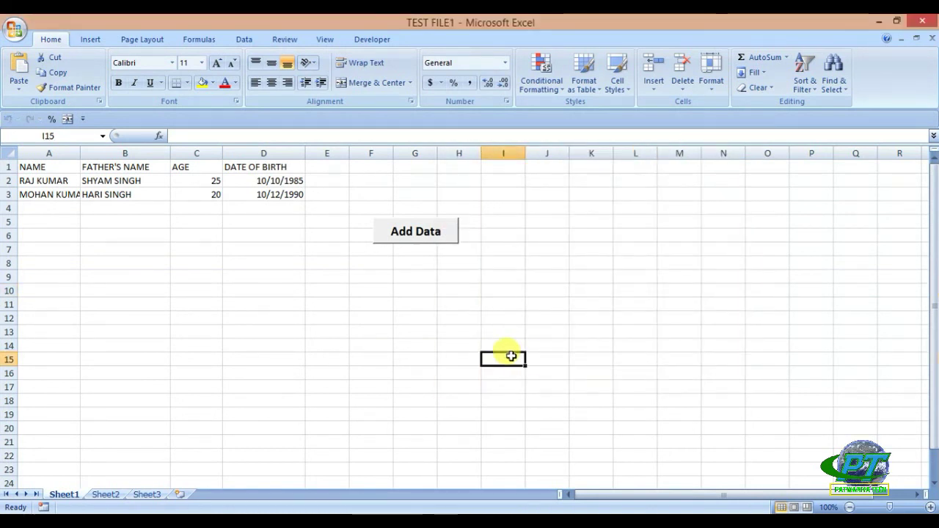